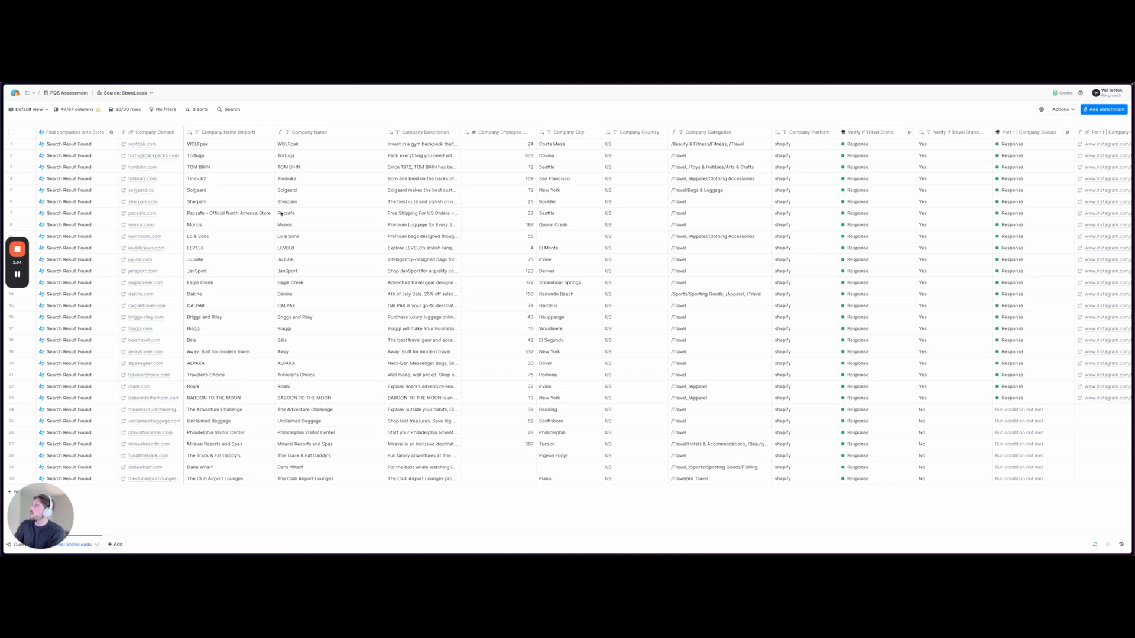
- Review the search form of the Store Leads company source using the Clay-managed account, then close it
click(111, 133)
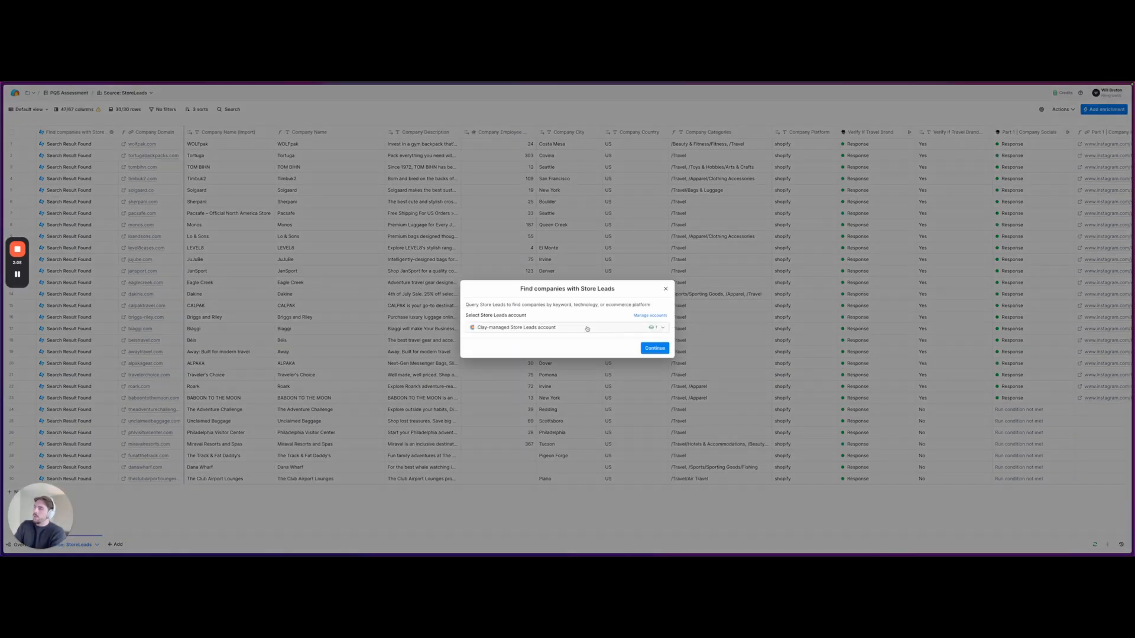
click(654, 348)
click(665, 190)
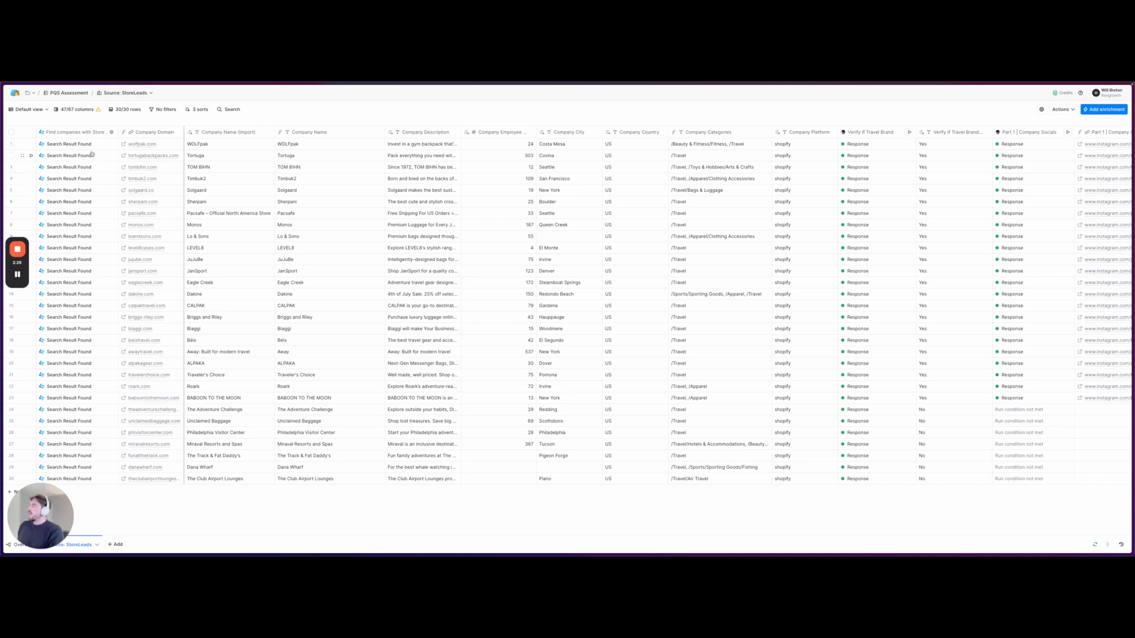
- Open the Store Leads source for editing and bring up its search inputs with the Clay-managed account
click(83, 134)
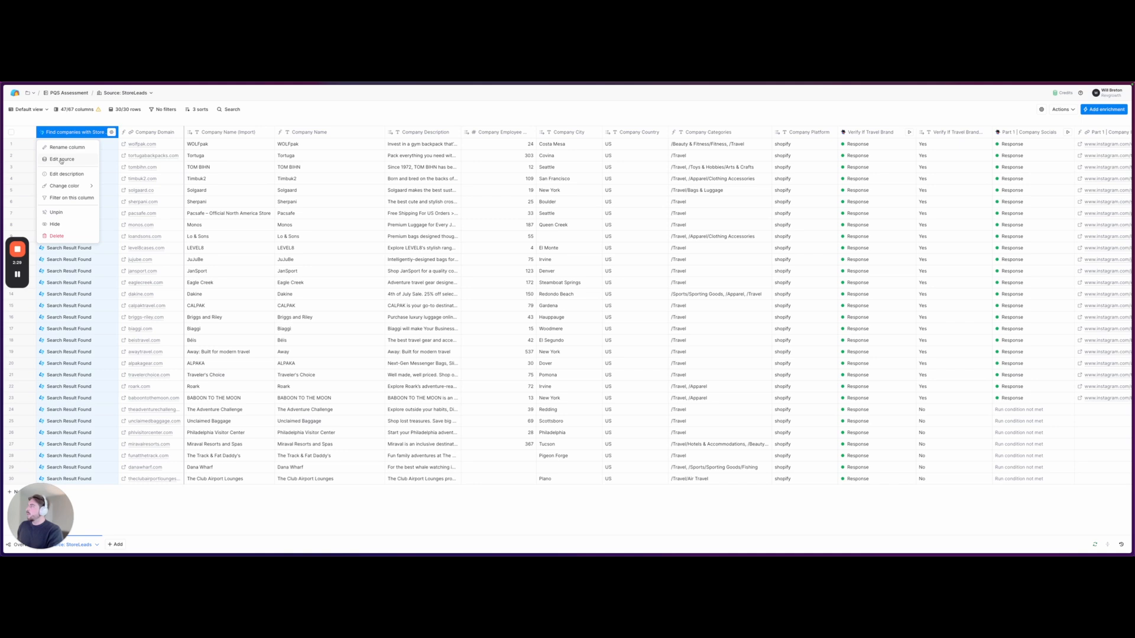
click(61, 159)
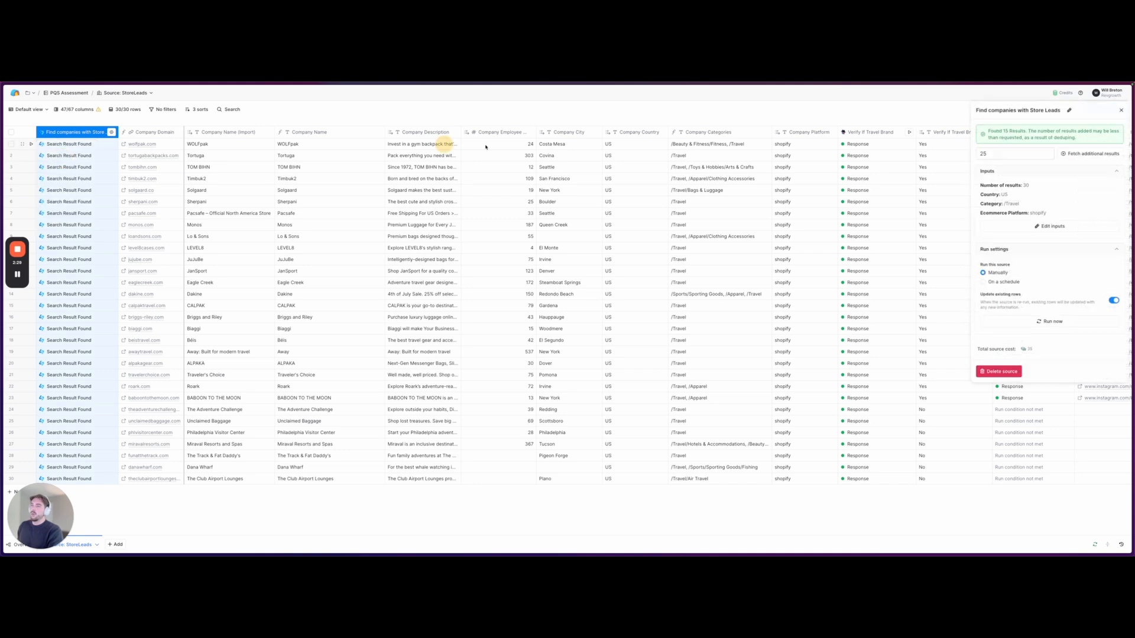
click(1041, 227)
click(654, 348)
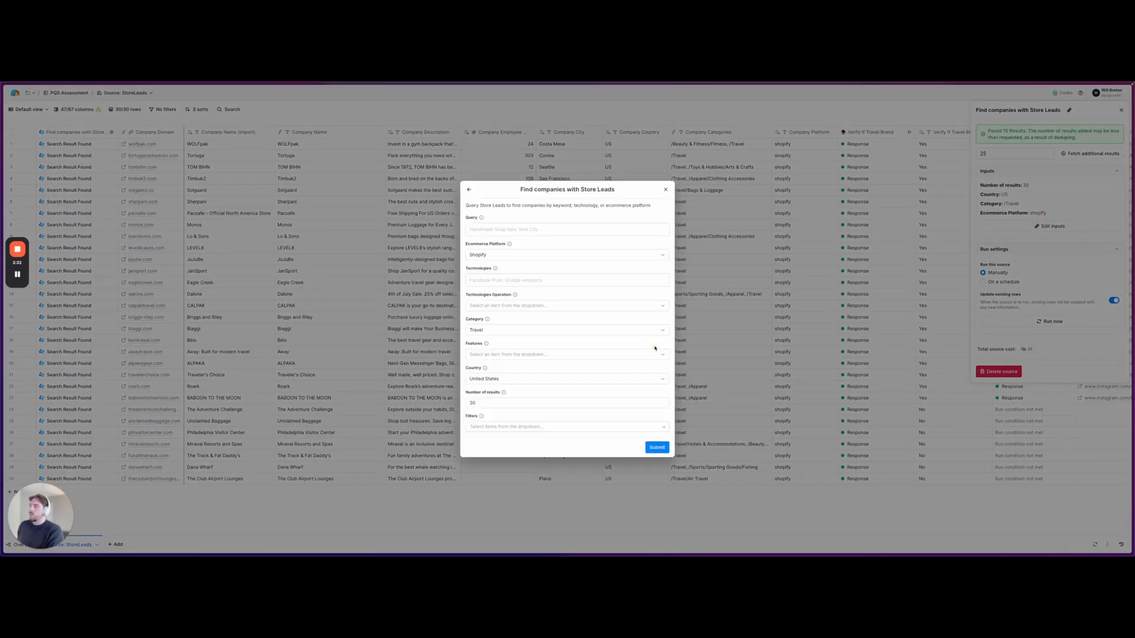
- Browse the available ecommerce platform options in the Store Leads search form, keeping Shopify selected
triple_click(482, 243)
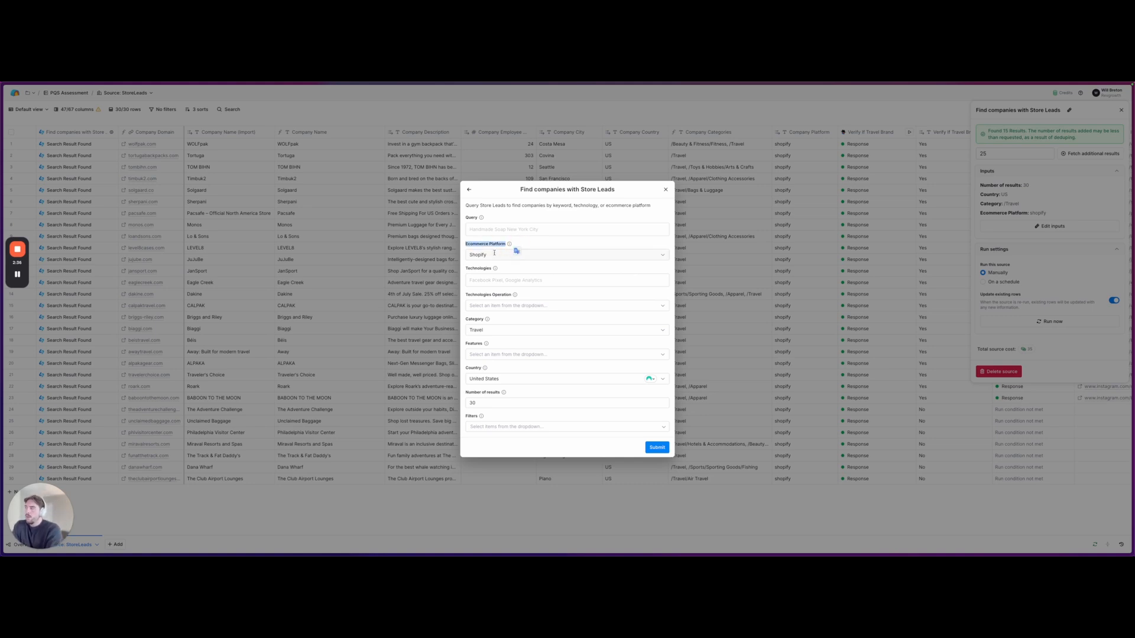
click(489, 256)
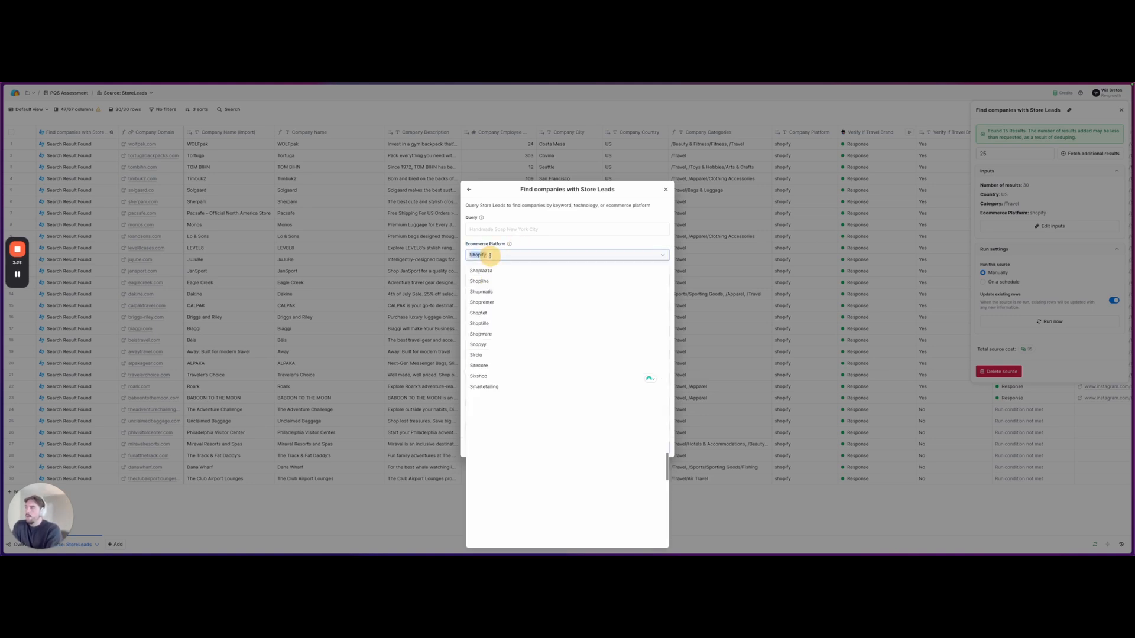
scroll(539, 370, down, 10)
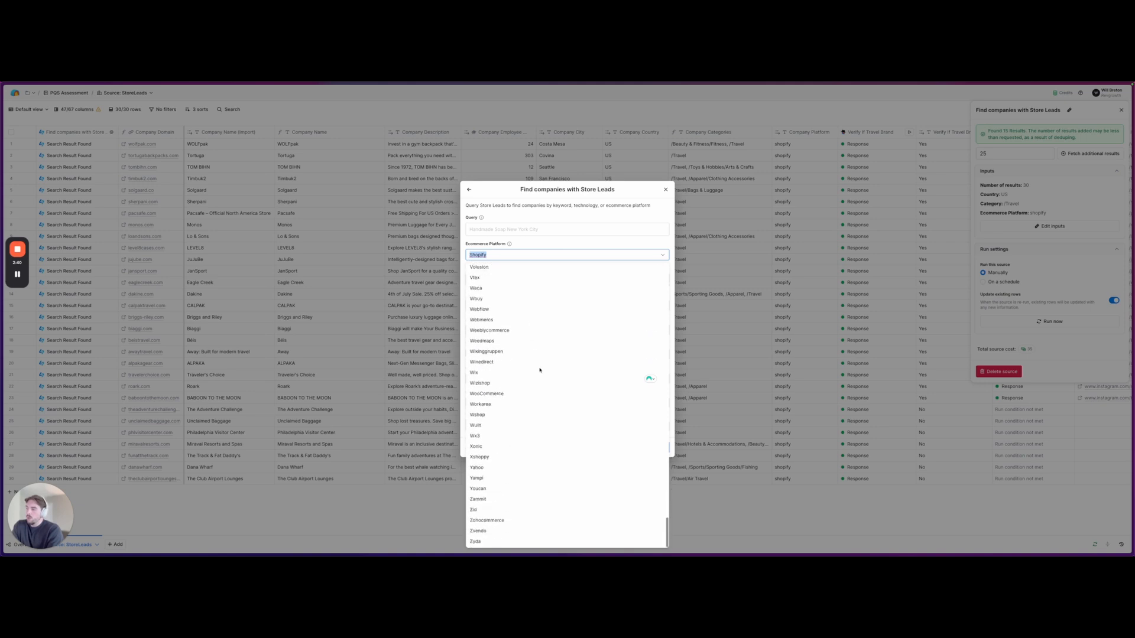
scroll(514, 408, up, 15)
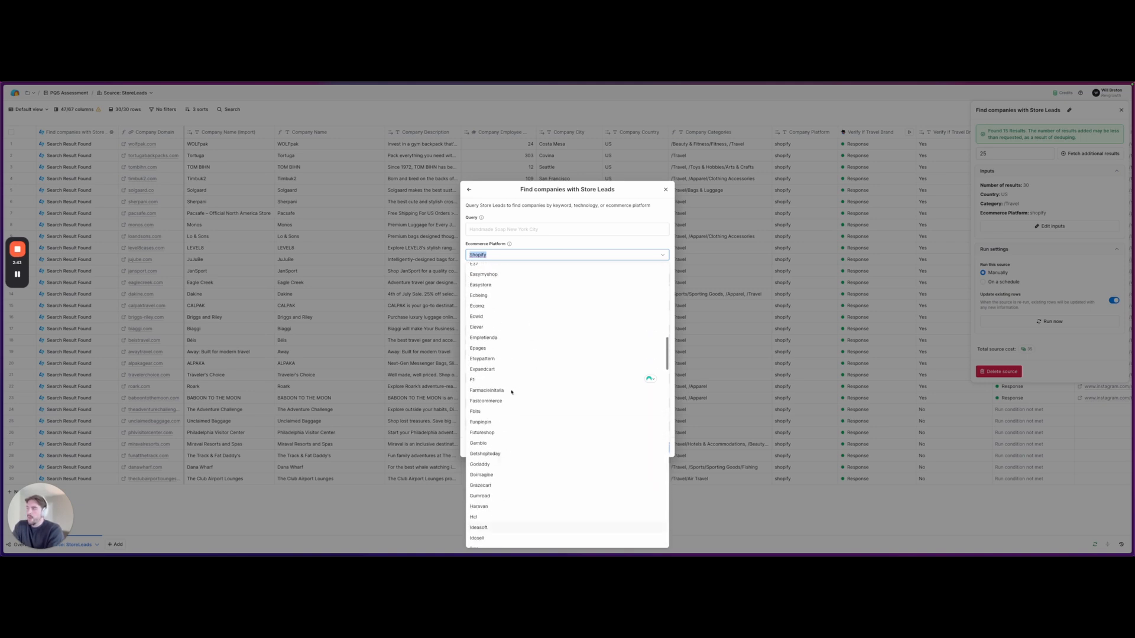
scroll(505, 355, down, 1)
click(539, 235)
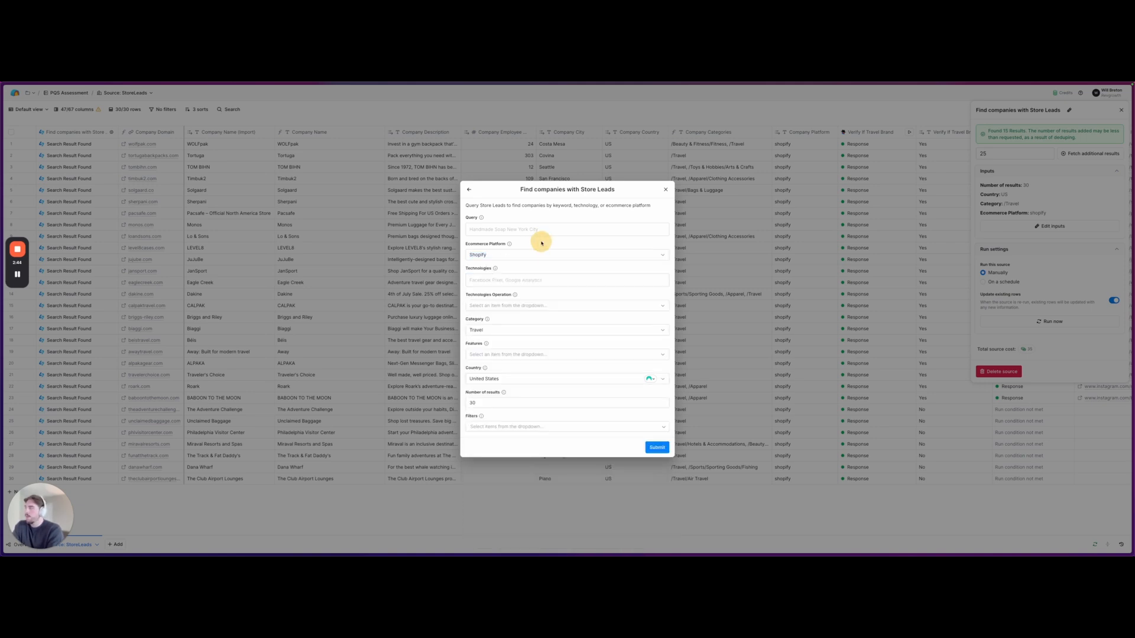
- Check the technologies operation and category options, then close the search form and source settings without changes
click(502, 305)
click(542, 302)
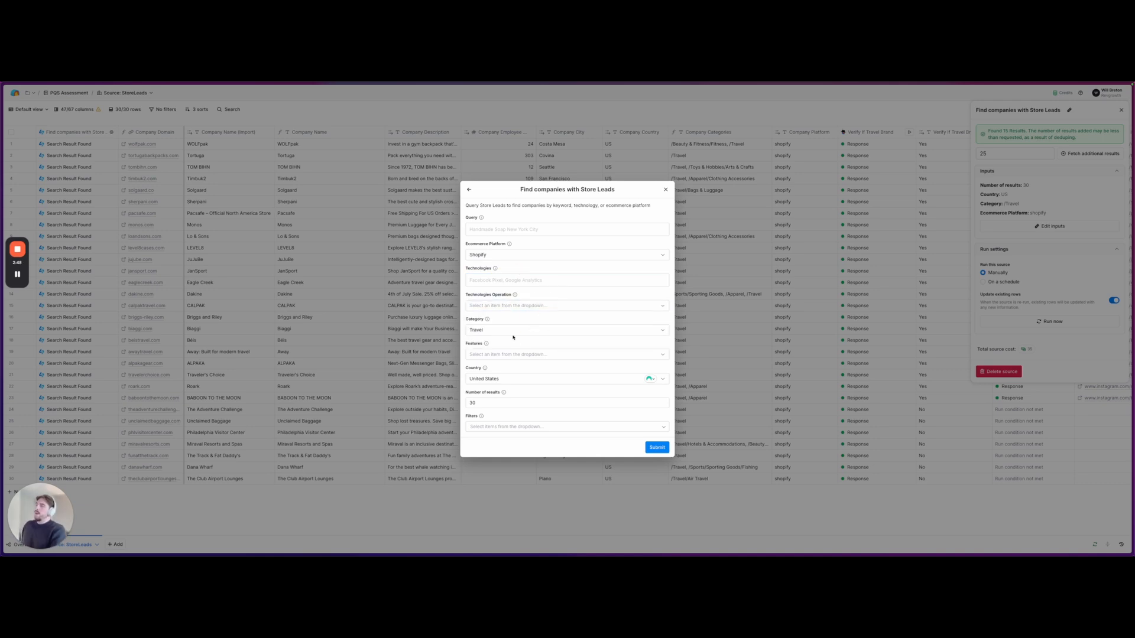
click(512, 327)
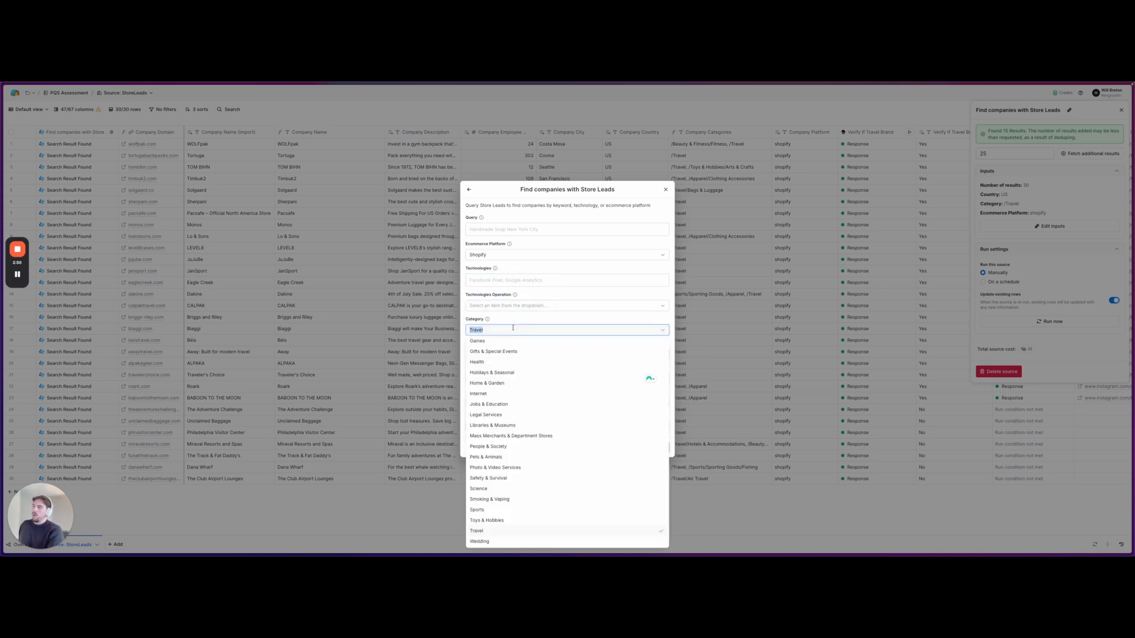
click(582, 318)
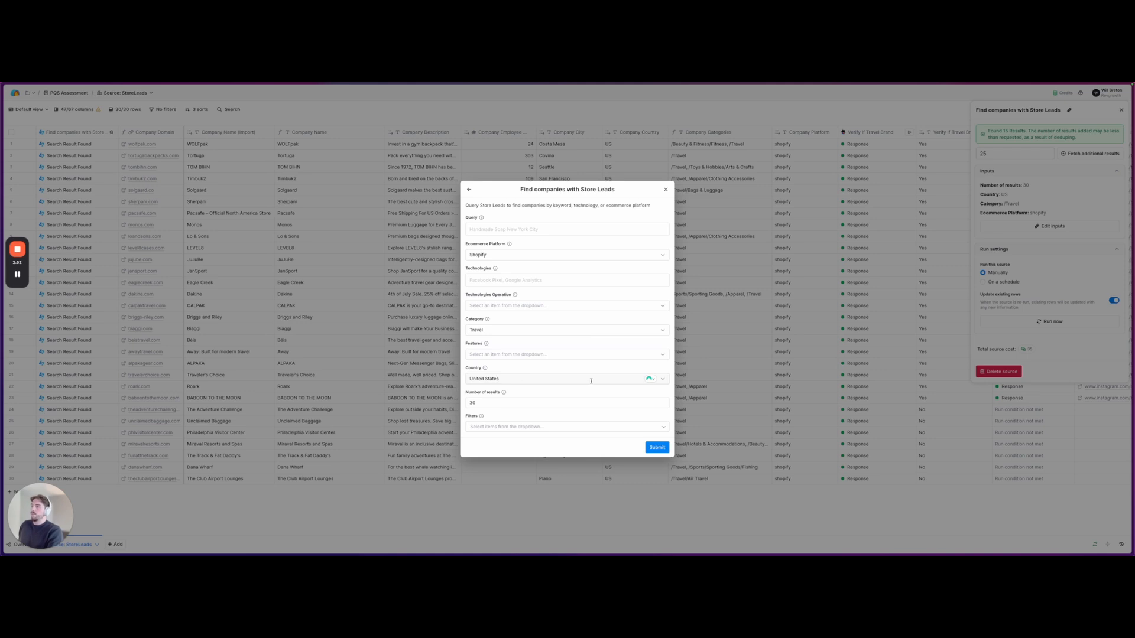
click(665, 189)
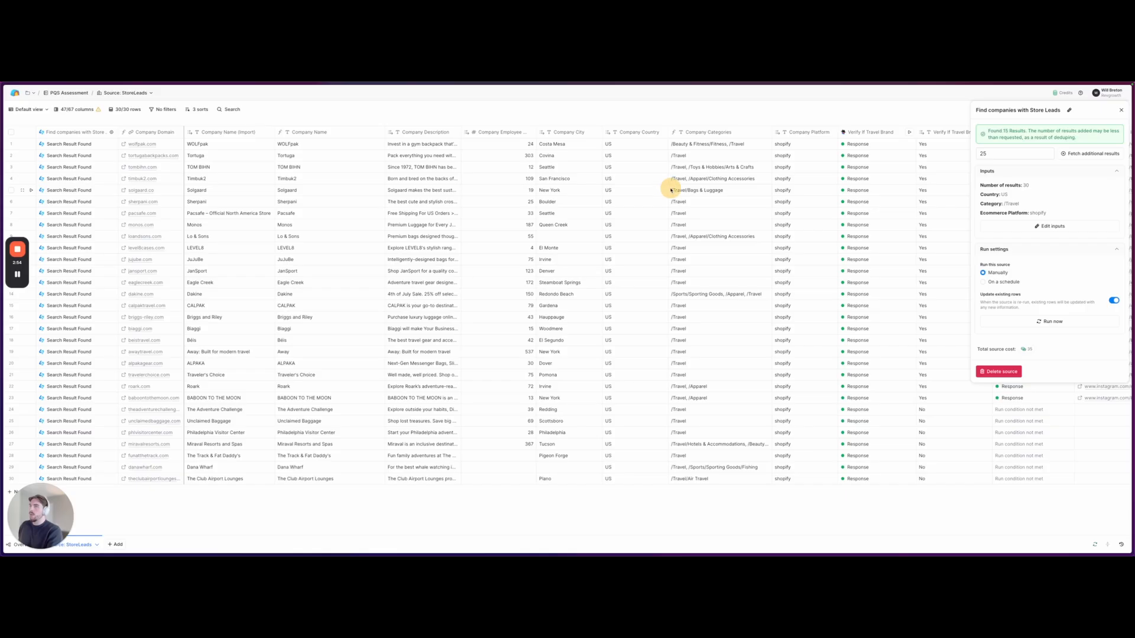
click(1120, 110)
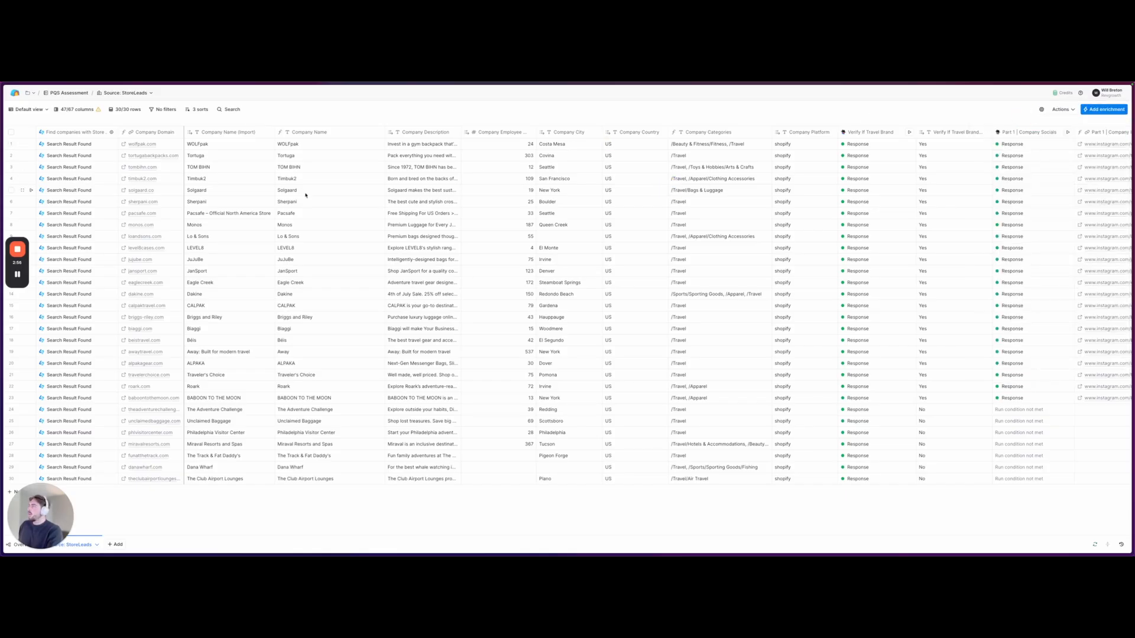
- Open the wolfpak.com search result details and inspect the entry numbered 1 in its Apps list
click(73, 132)
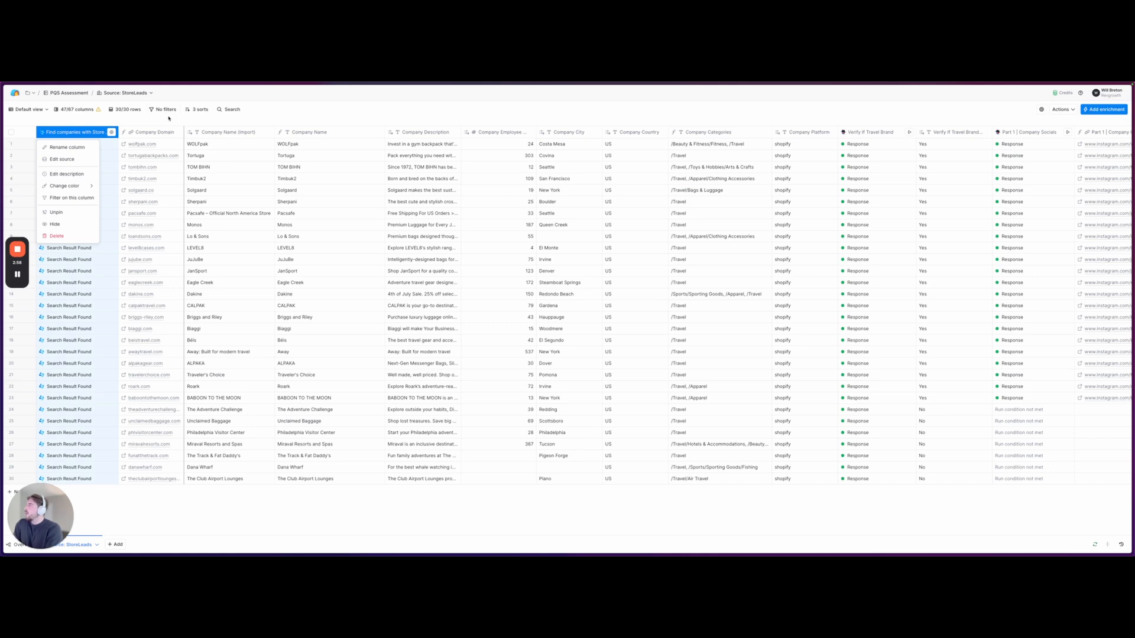
click(169, 118)
click(69, 143)
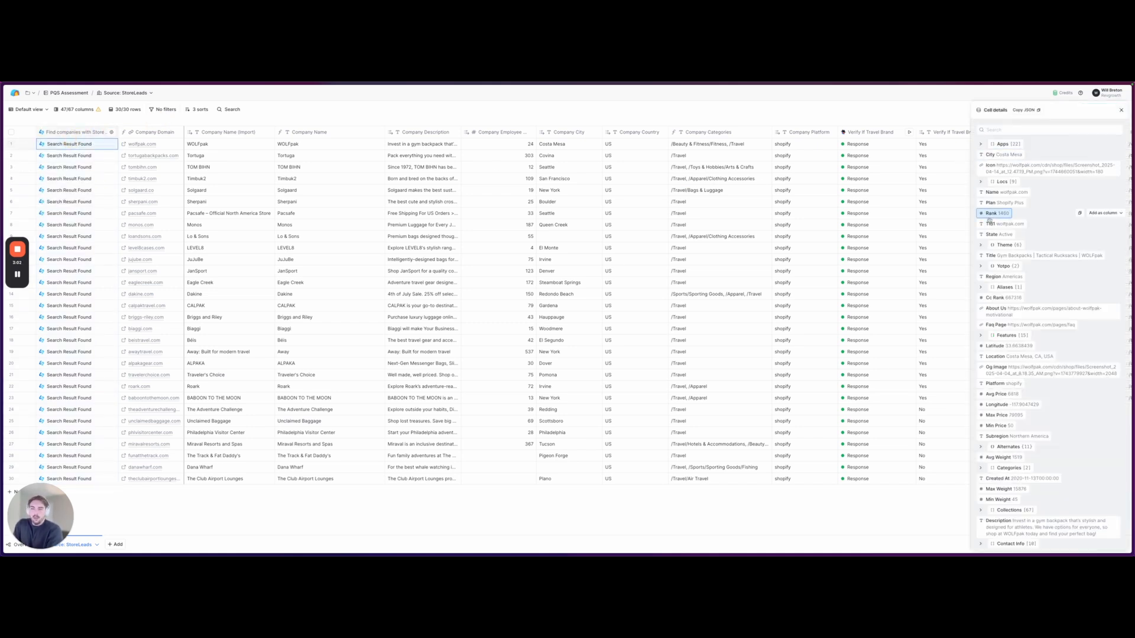
click(980, 144)
click(986, 165)
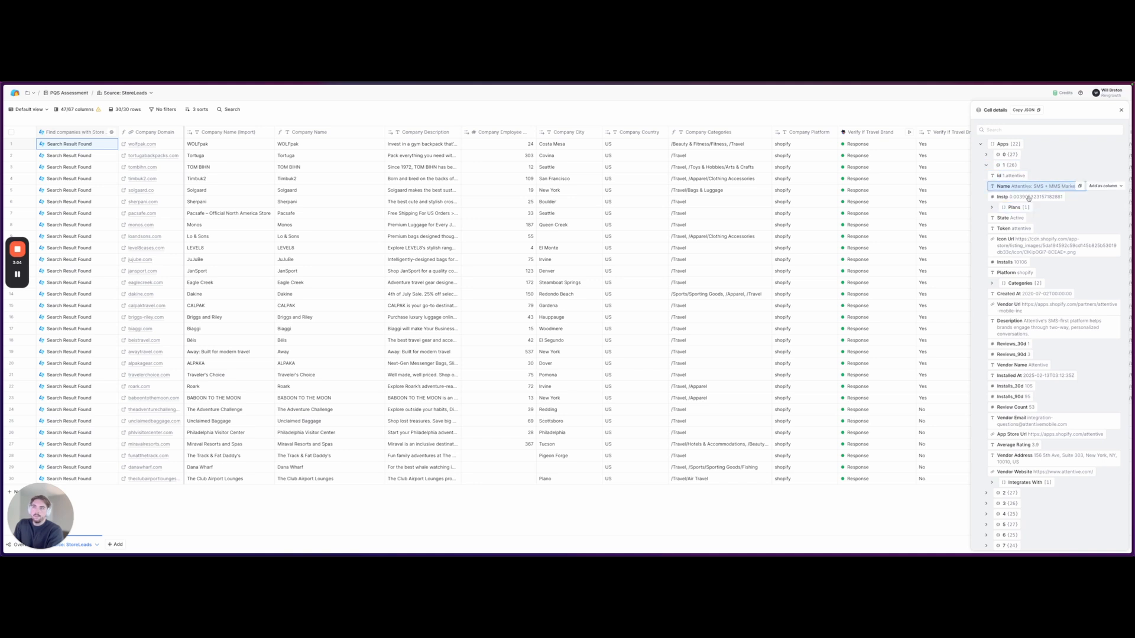
click(986, 165)
- Preview the icon image linked in the wolfpak.com result details, then close the preview
scroll(1003, 282, down, 3)
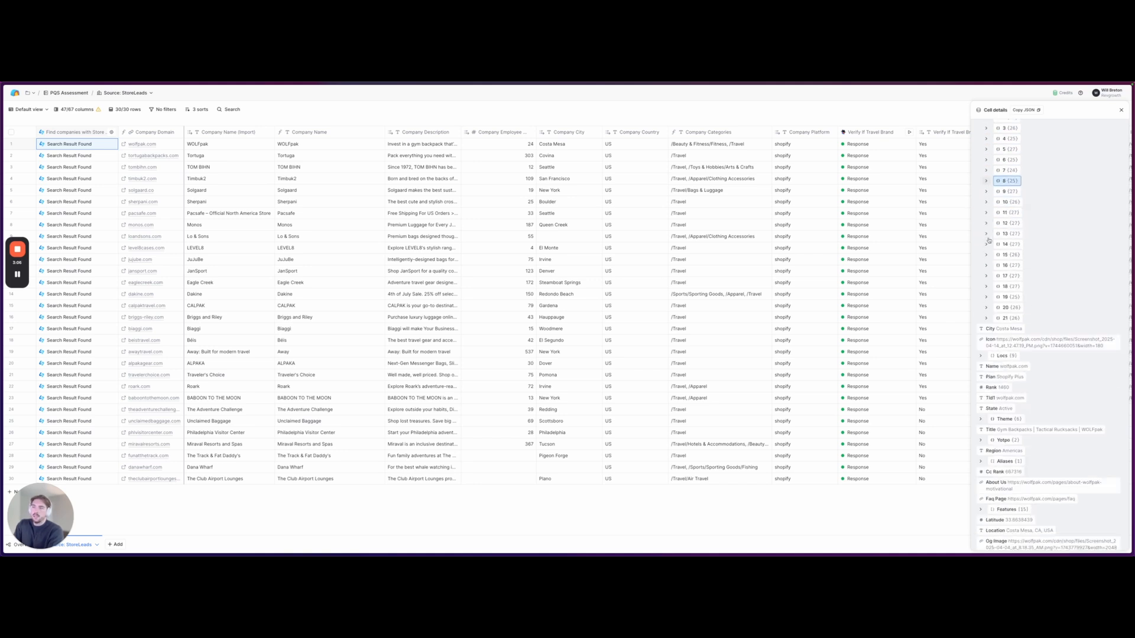
scroll(1003, 282, down, 3)
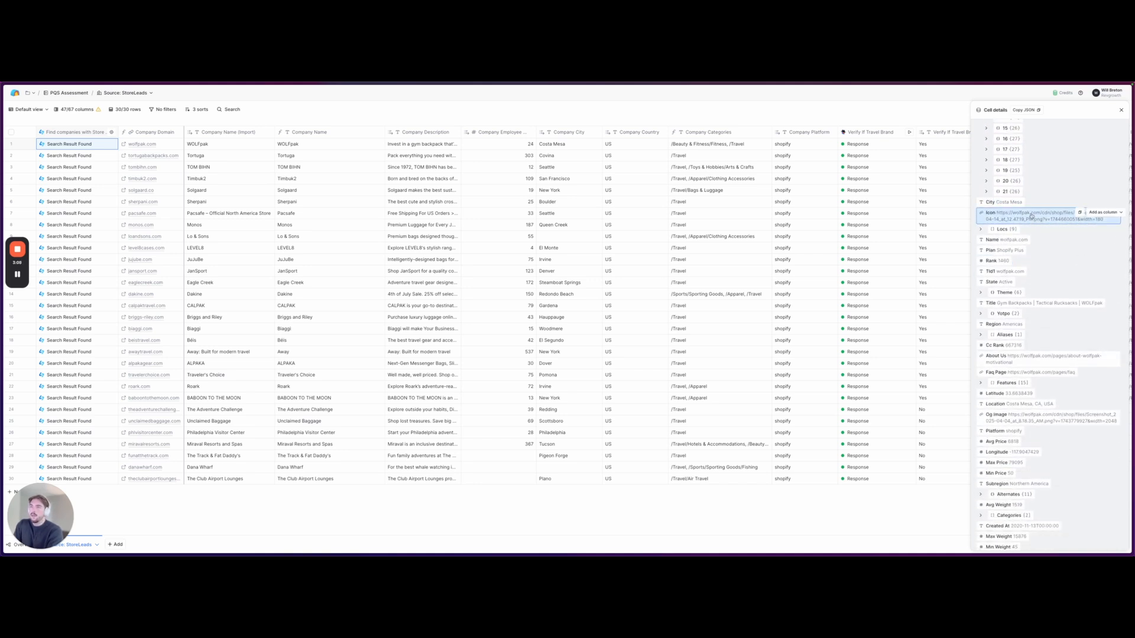
click(1028, 216)
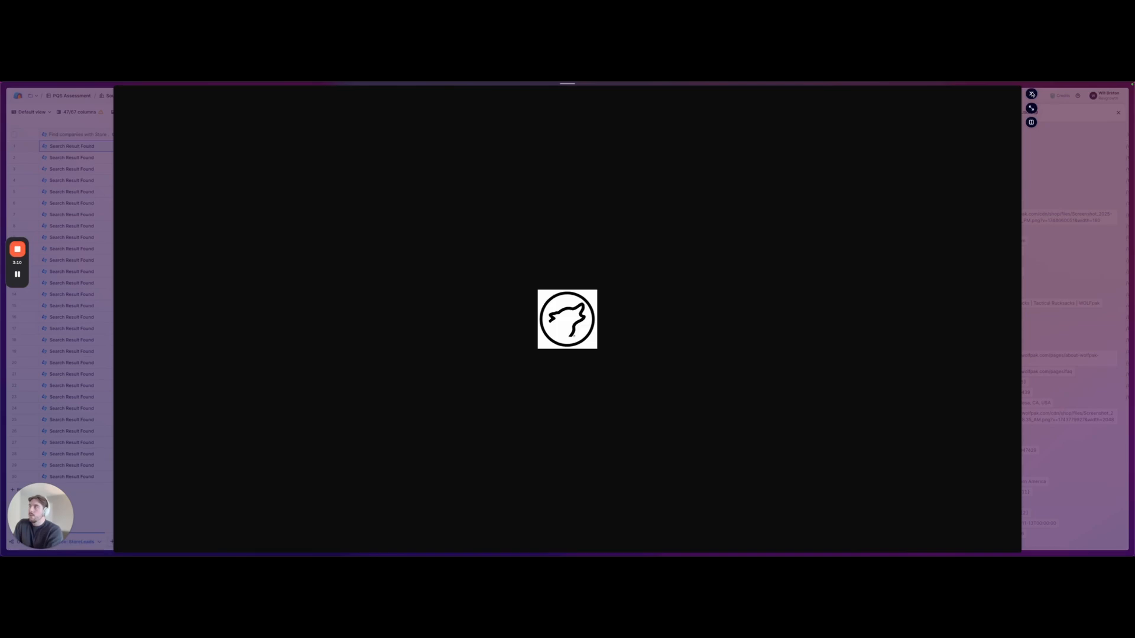
click(1031, 94)
- Review the remaining wolfpak.com data fields, through pricing, technologies, estimated sales and shipping details, then close the cell details
scroll(1011, 254, down, 2)
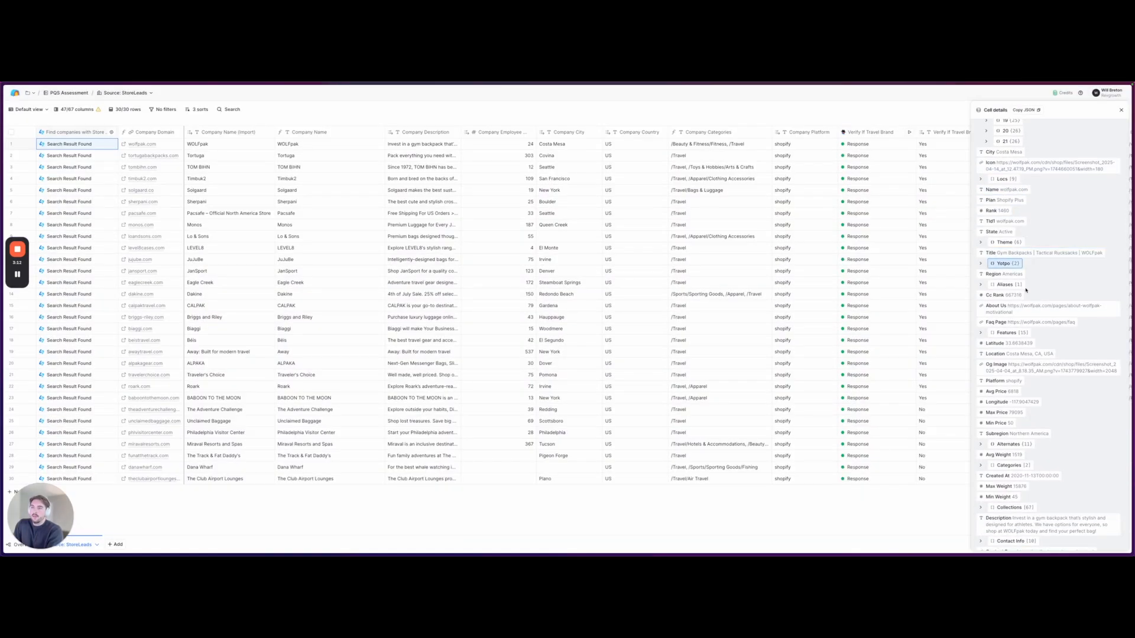
scroll(1006, 280, down, 2)
scroll(1007, 280, down, 2)
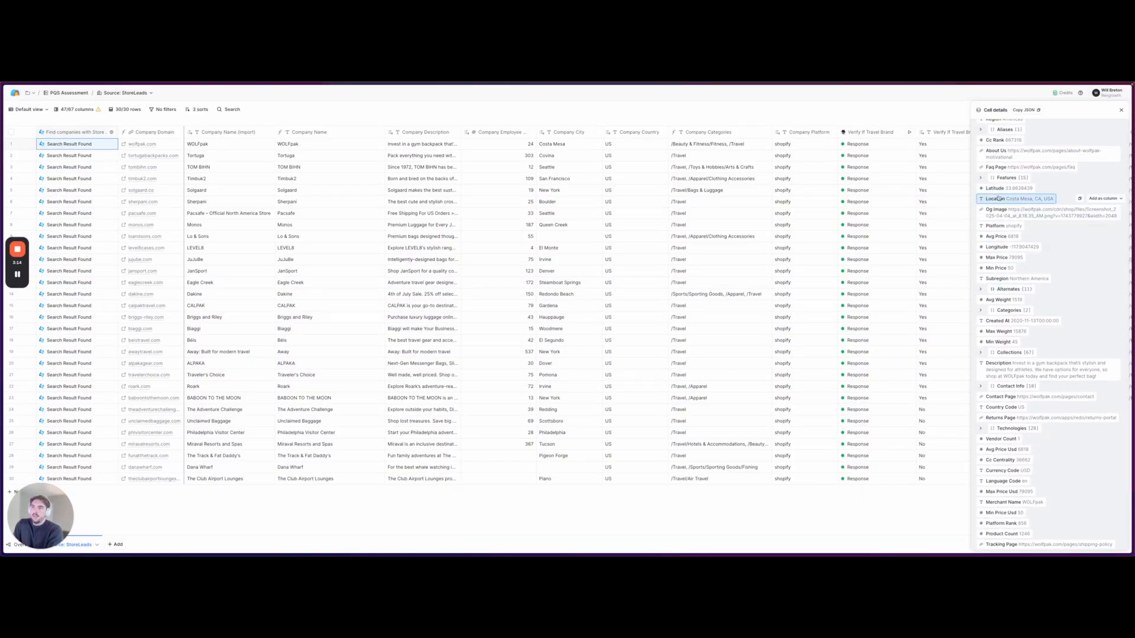
scroll(986, 266, down, 3)
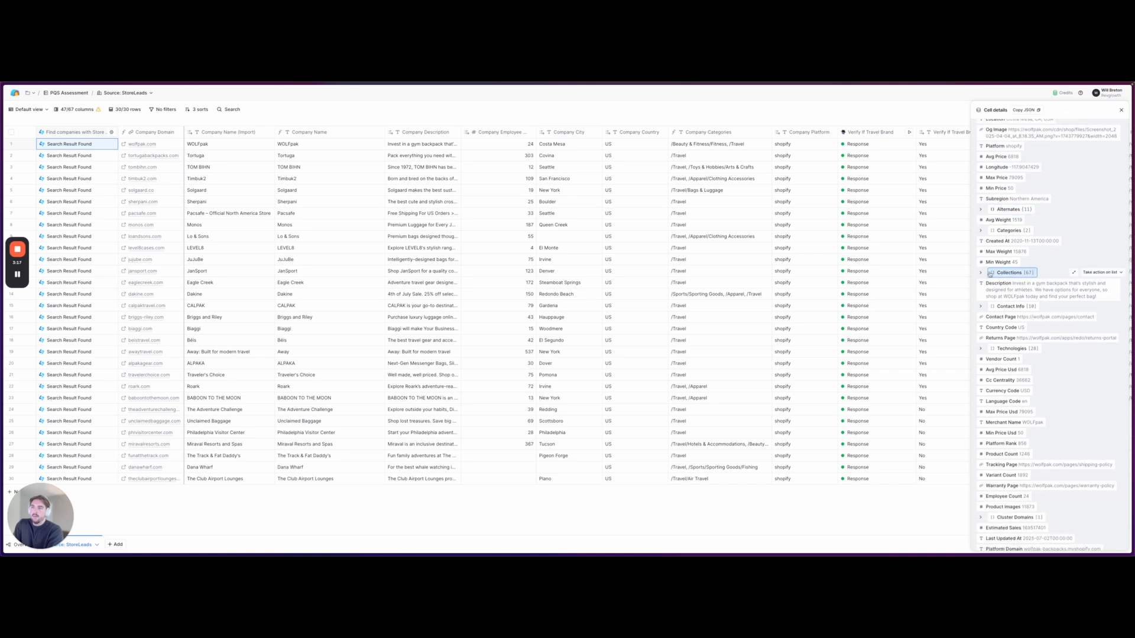
scroll(990, 201, down, 4)
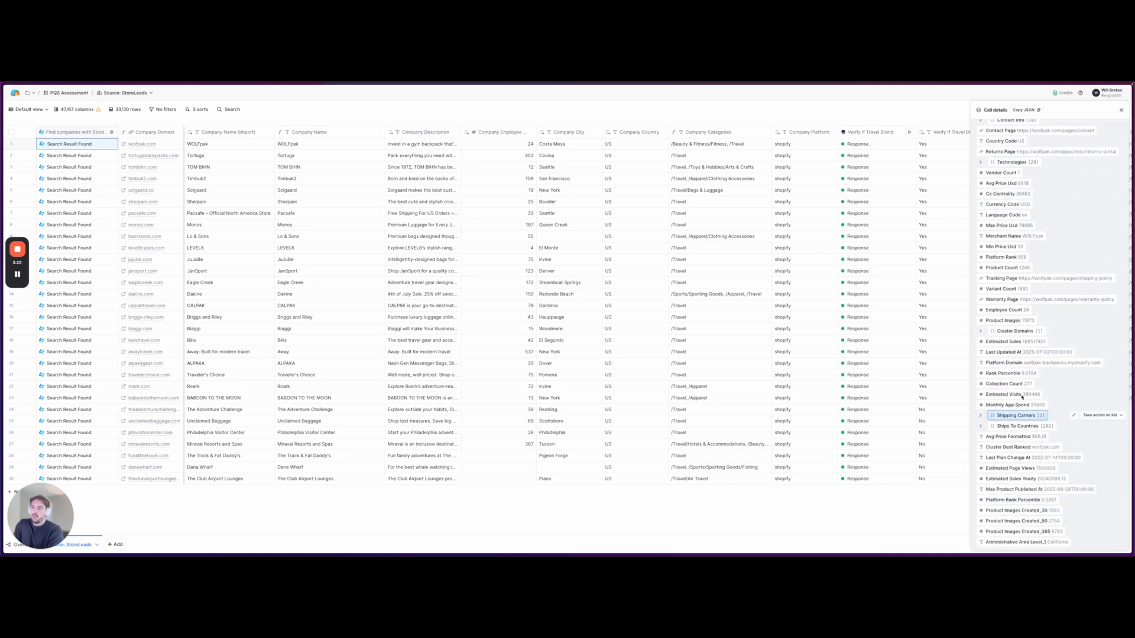
click(1120, 110)
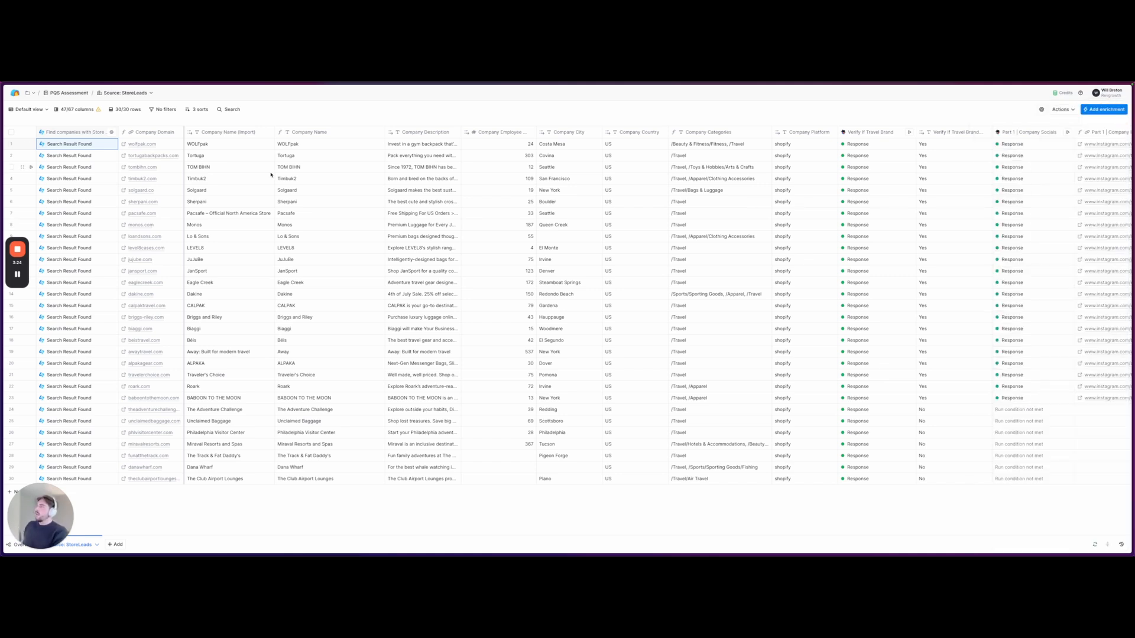
- Highlight rows of the imported company name, description, employee count, city, country and categories columns in turn
drag(234, 148, 248, 226)
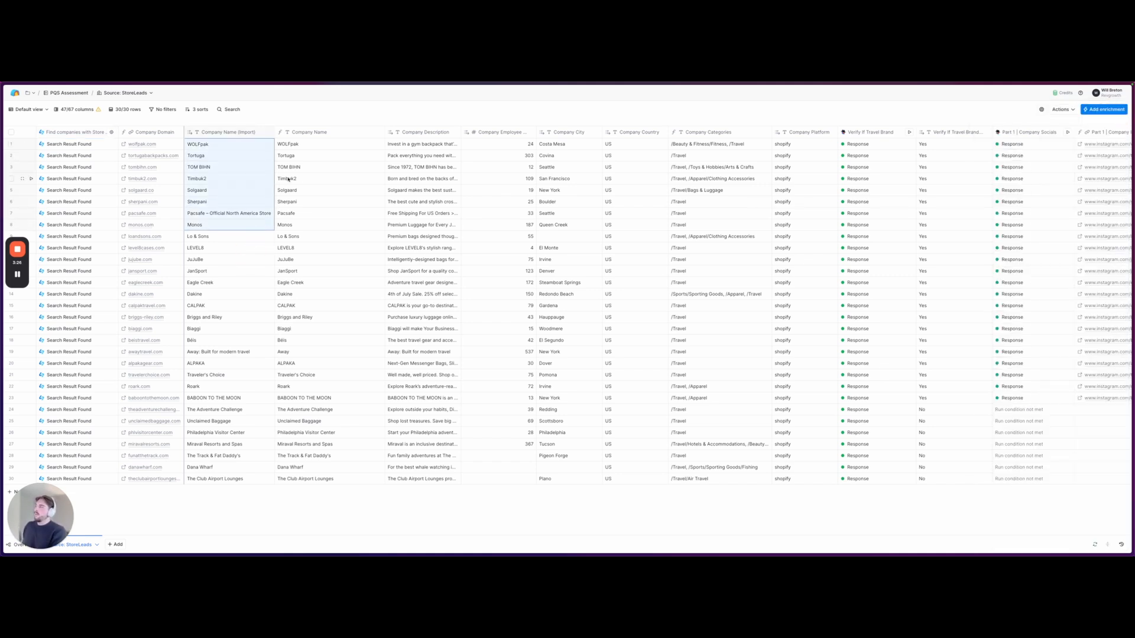
drag(431, 146, 444, 236)
drag(500, 147, 514, 241)
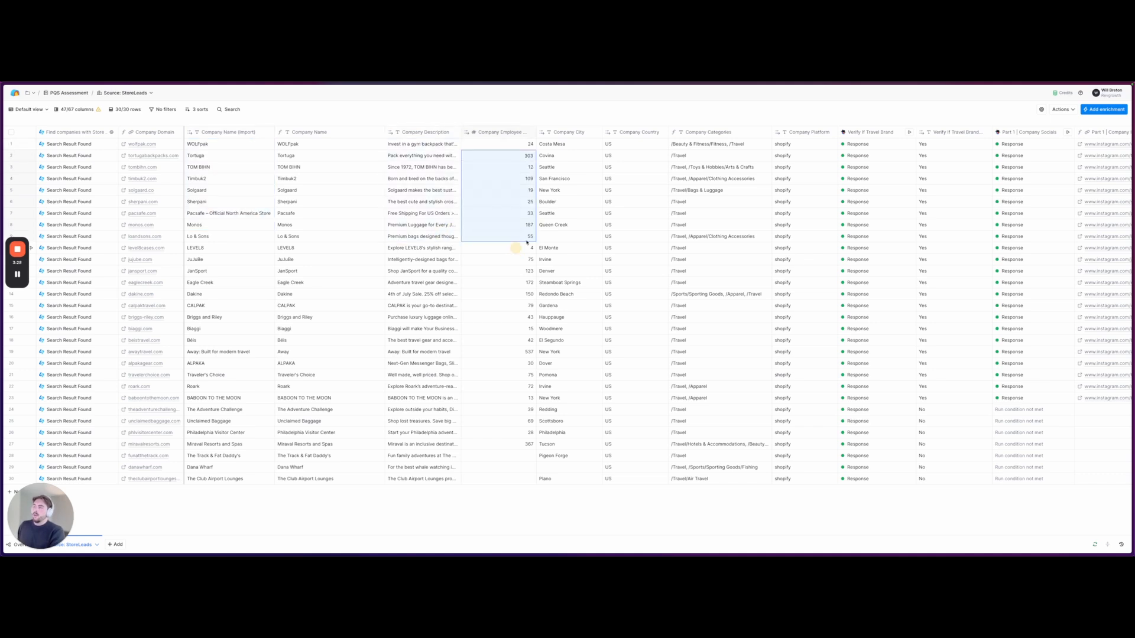
drag(570, 145, 591, 247)
drag(620, 145, 627, 248)
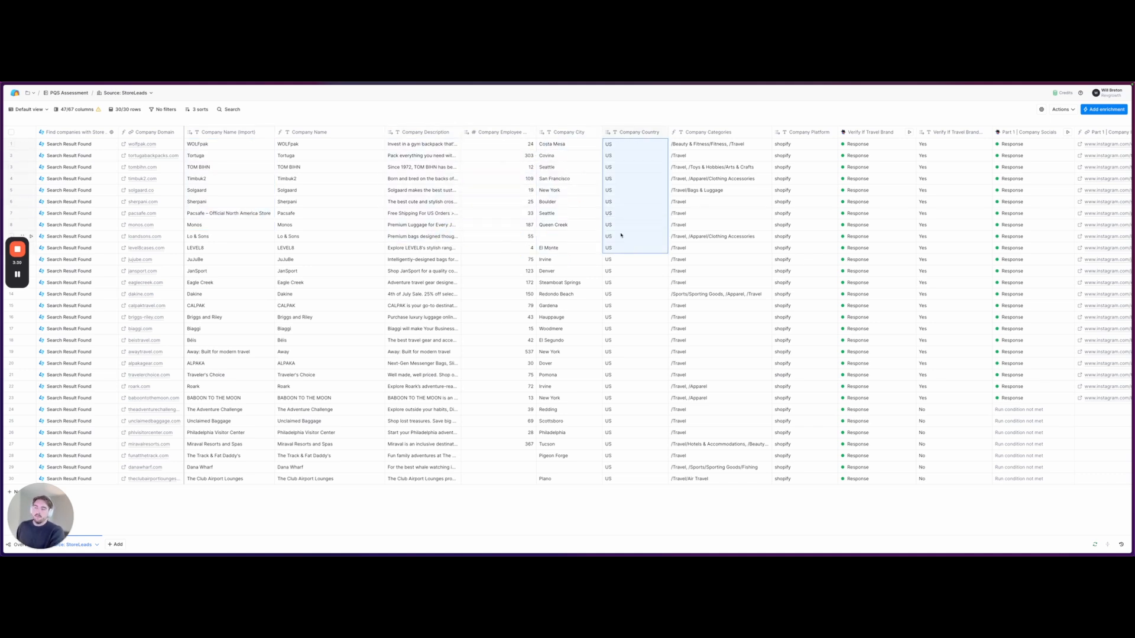
drag(709, 143, 721, 340)
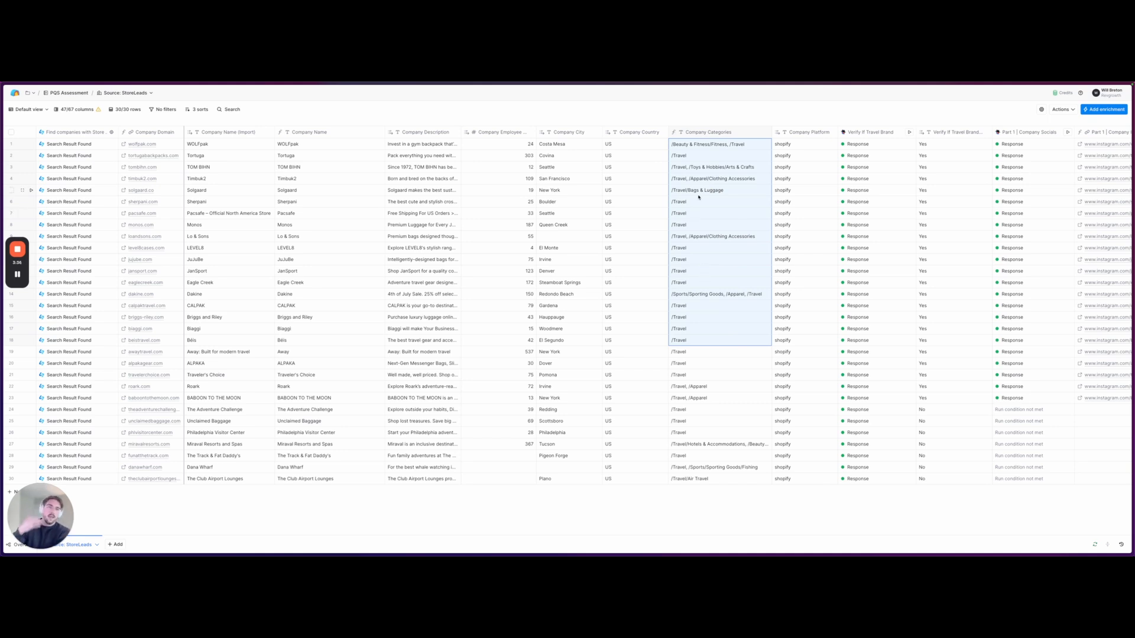
- Examine the individual category labels in the first rows of the Company Categories column
double_click(703, 145)
drag(671, 144, 714, 145)
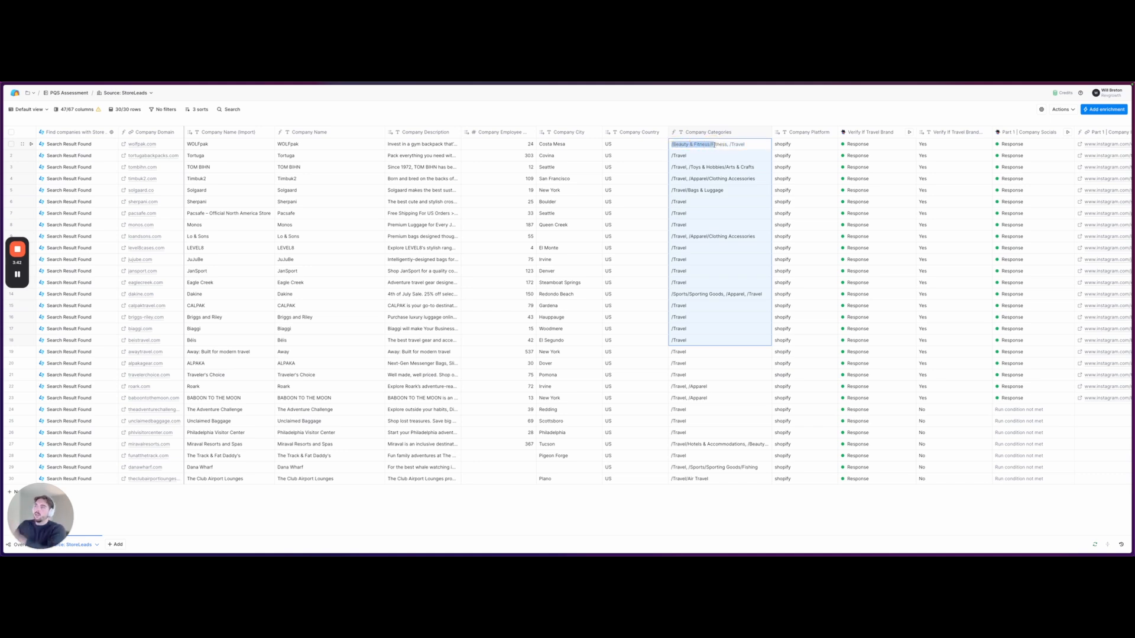
click(714, 145)
click(731, 145)
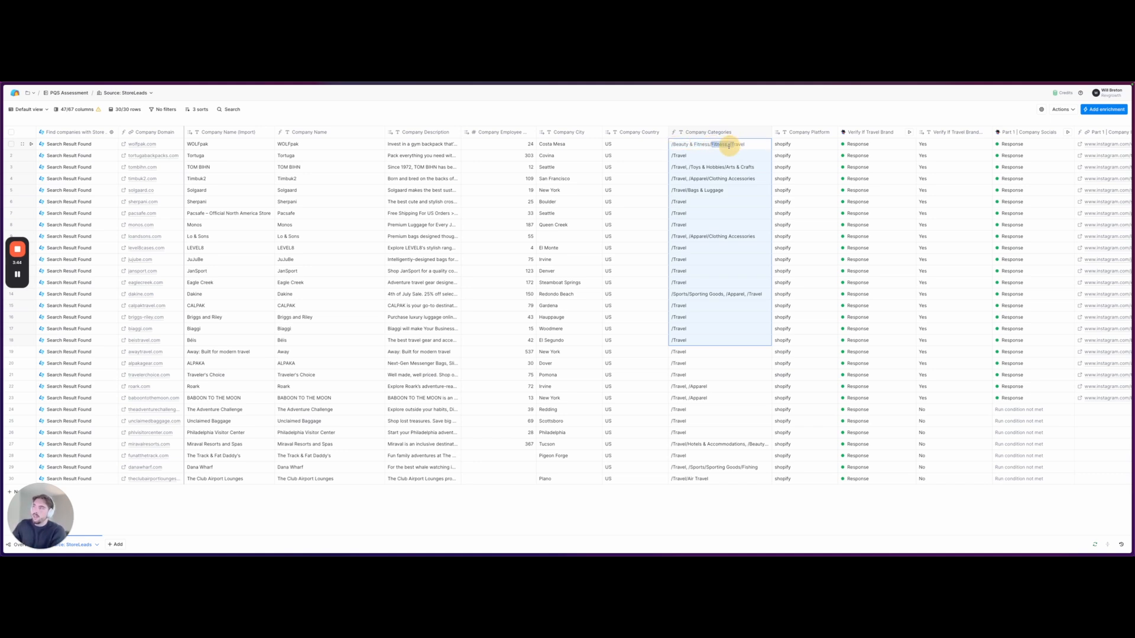
click(731, 146)
drag(730, 146, 748, 144)
click(737, 152)
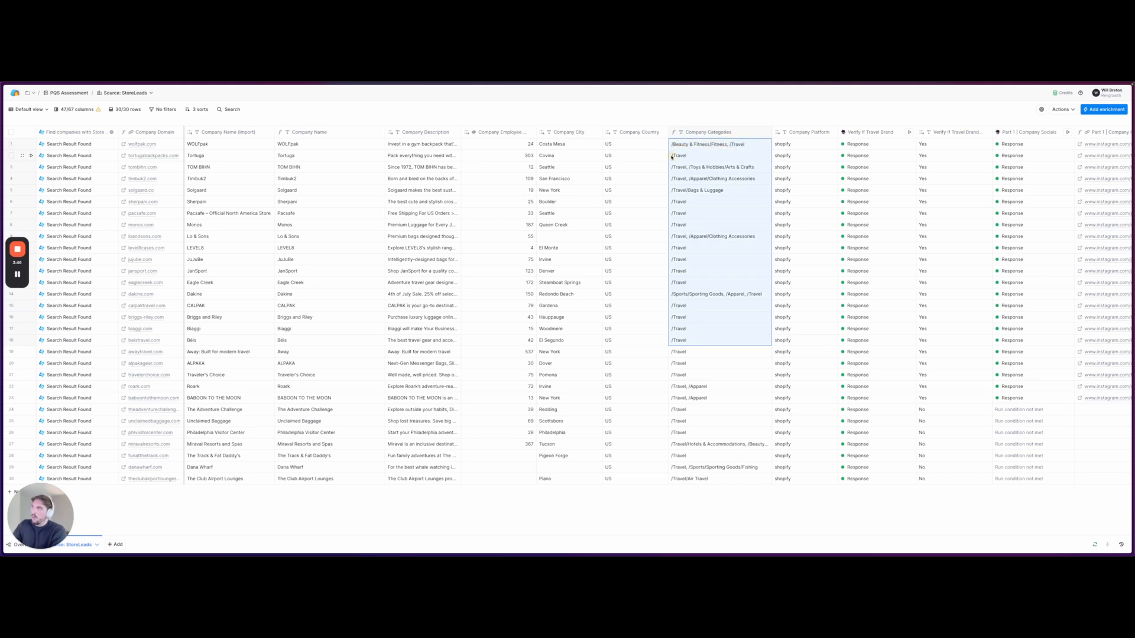
click(676, 155)
click(597, 204)
- Open the configuration of the Verify If Travel Brand column to view its model and prompt
scroll(597, 204, right, 3)
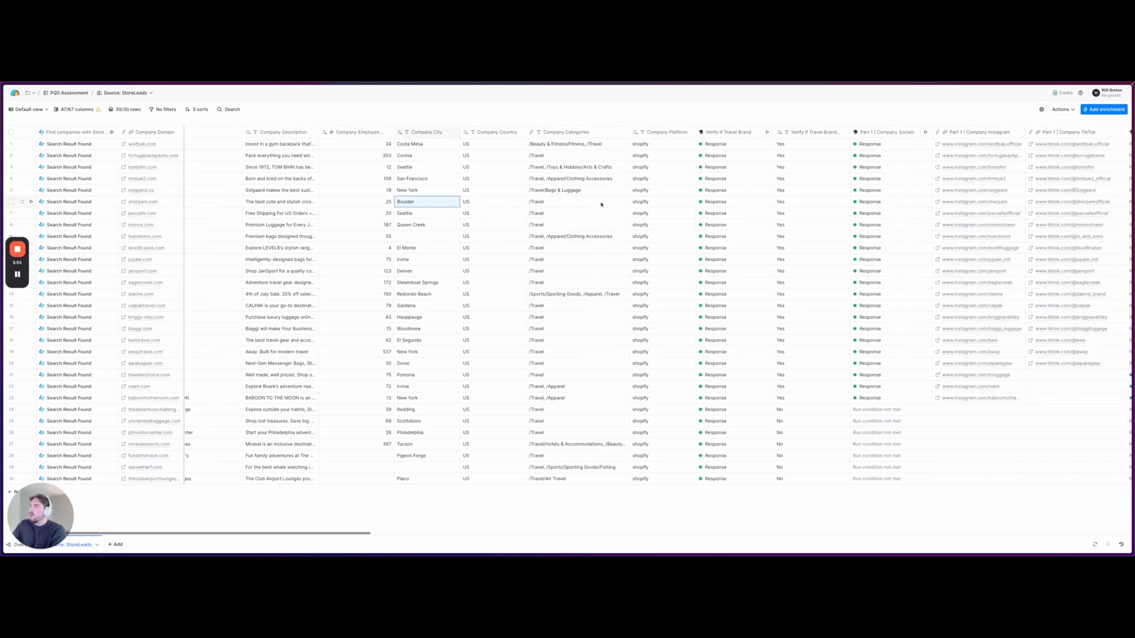
click(737, 132)
click(726, 155)
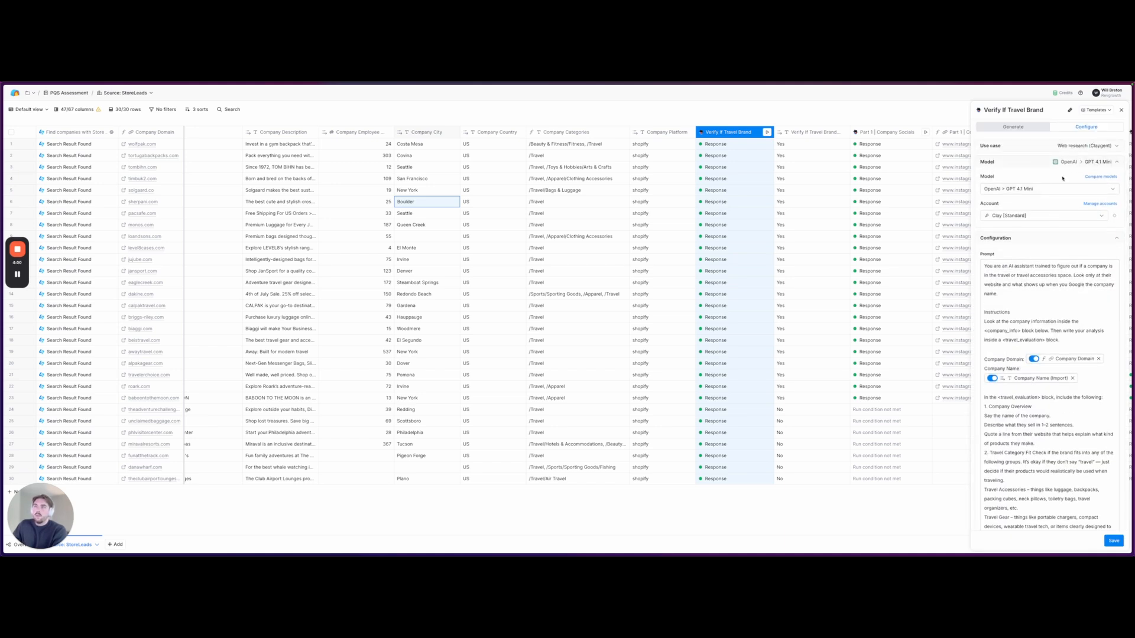
- Check the account options for the Verify If Travel Brand model without changing the Clay (Standard) selection
scroll(1029, 218, down, 3)
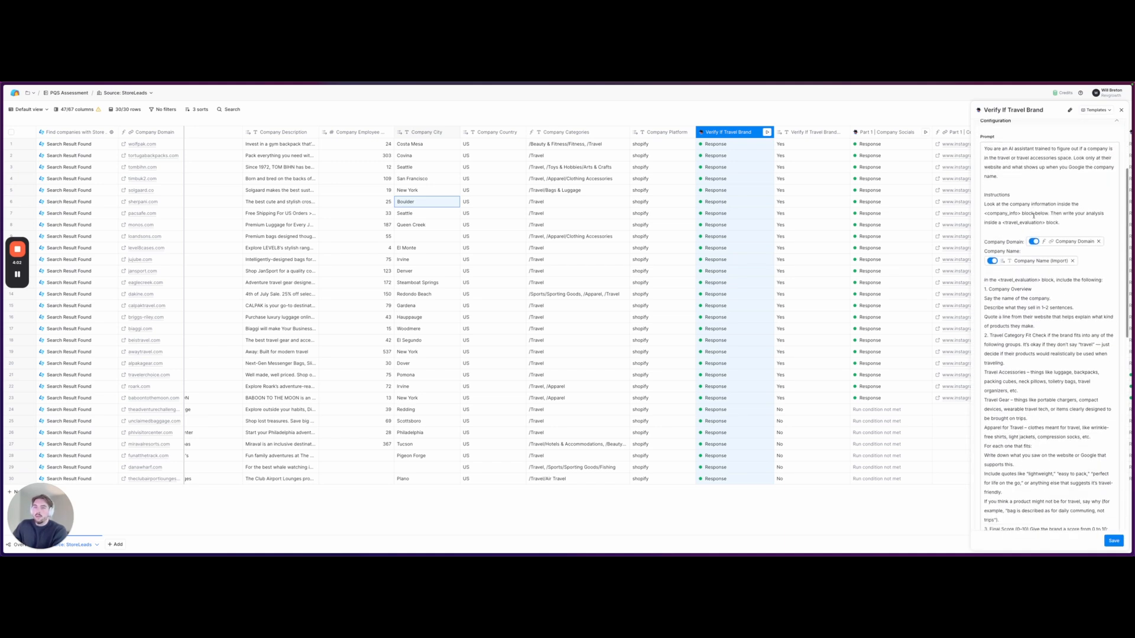
scroll(1033, 216, up, 2)
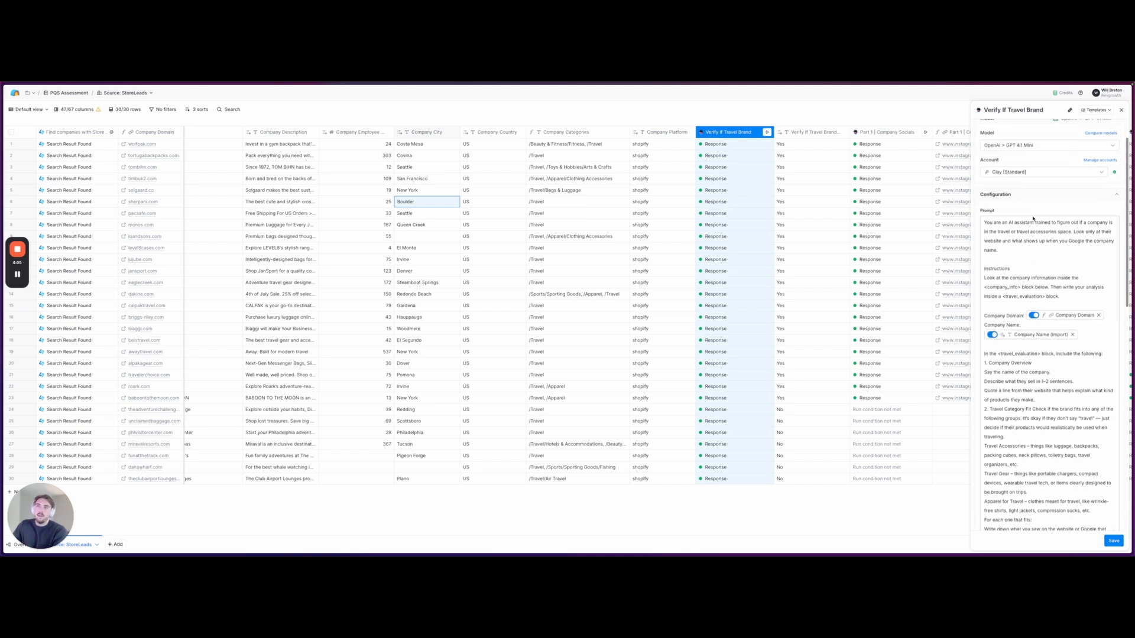
click(1033, 190)
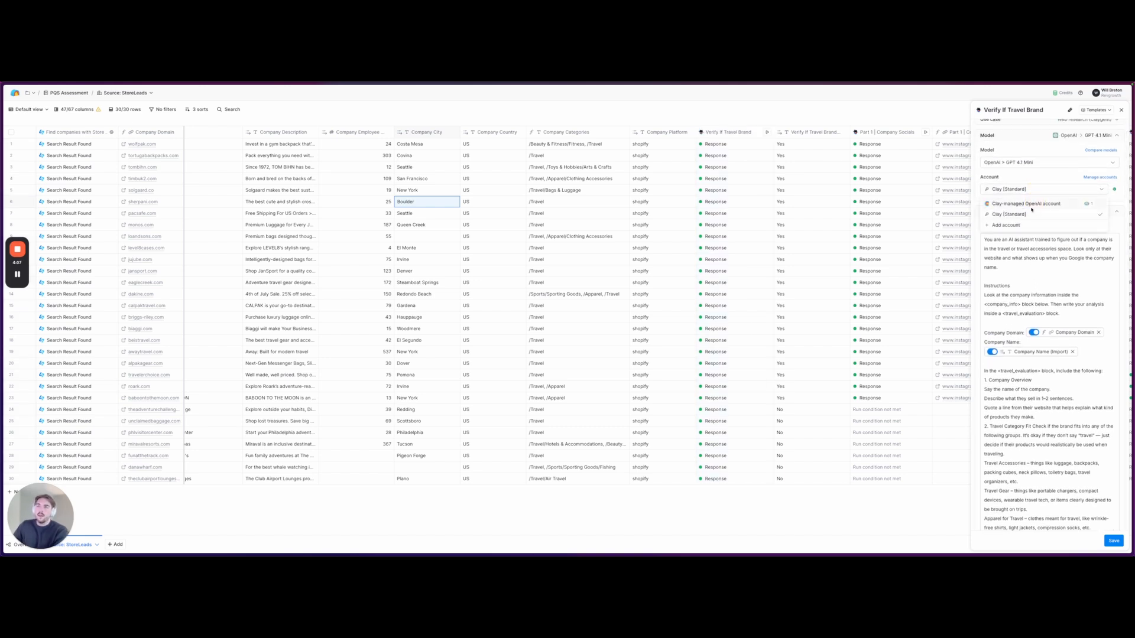
click(1057, 173)
scroll(1043, 248, down, 1)
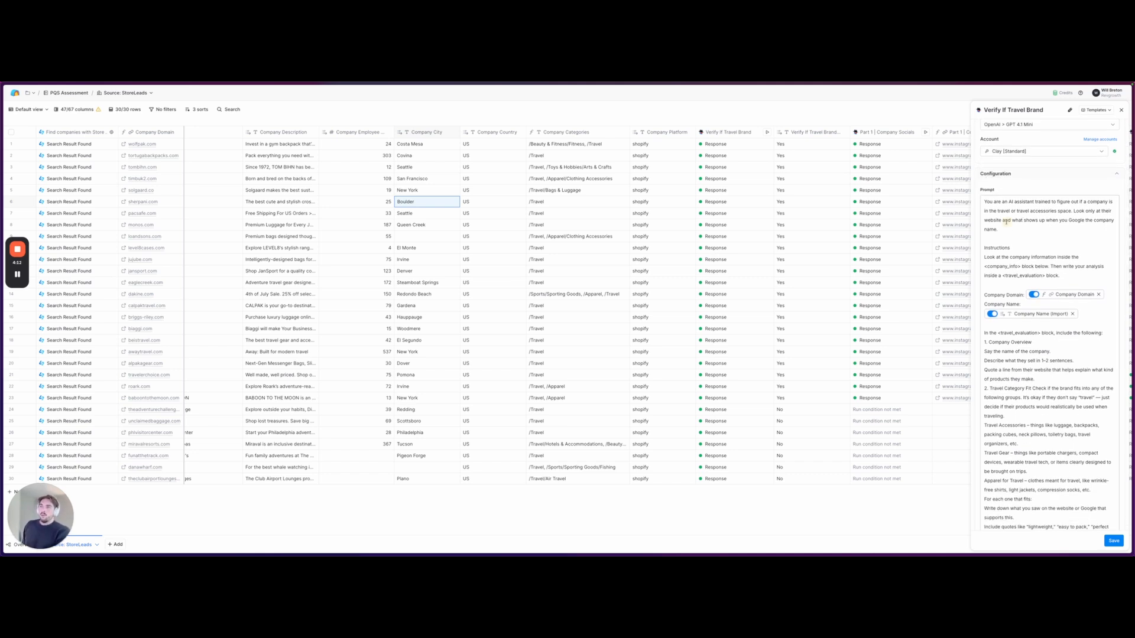
- Examine the opening role instructions of the Verify If Travel Brand prompt, highlighting the text on websites and travel accessories
drag(998, 229, 1042, 211)
click(1003, 202)
click(1061, 211)
click(1042, 211)
scroll(1098, 237, down, 3)
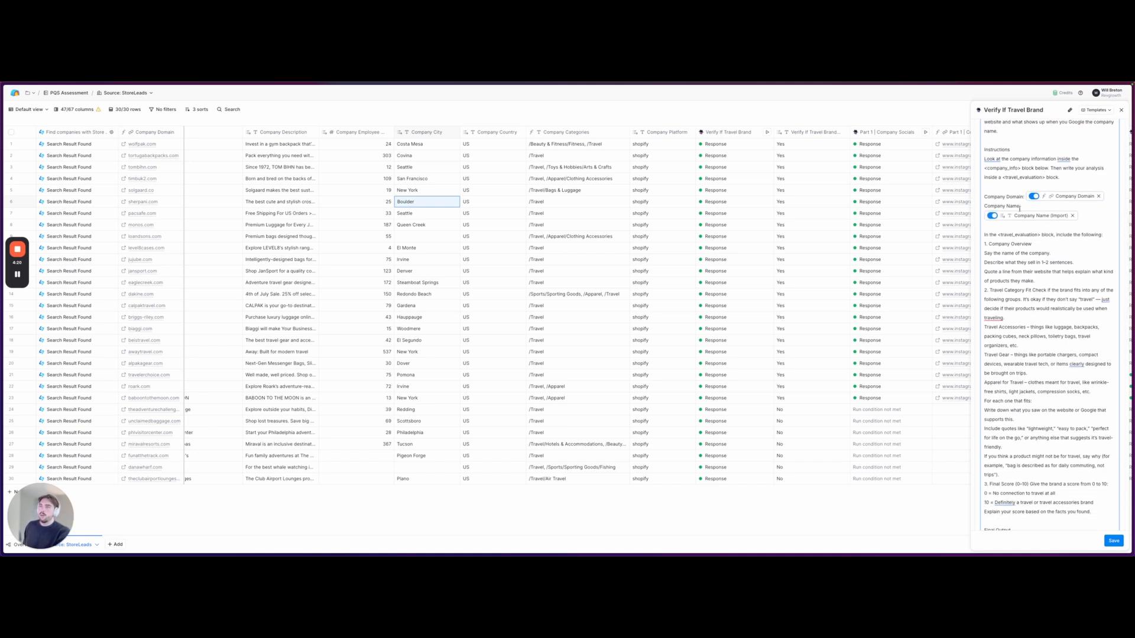
- Read the prompt's Company Overview and Travel Category Fit instructions, highlighting the passages on company description and category fit
scroll(1012, 238, down, 2)
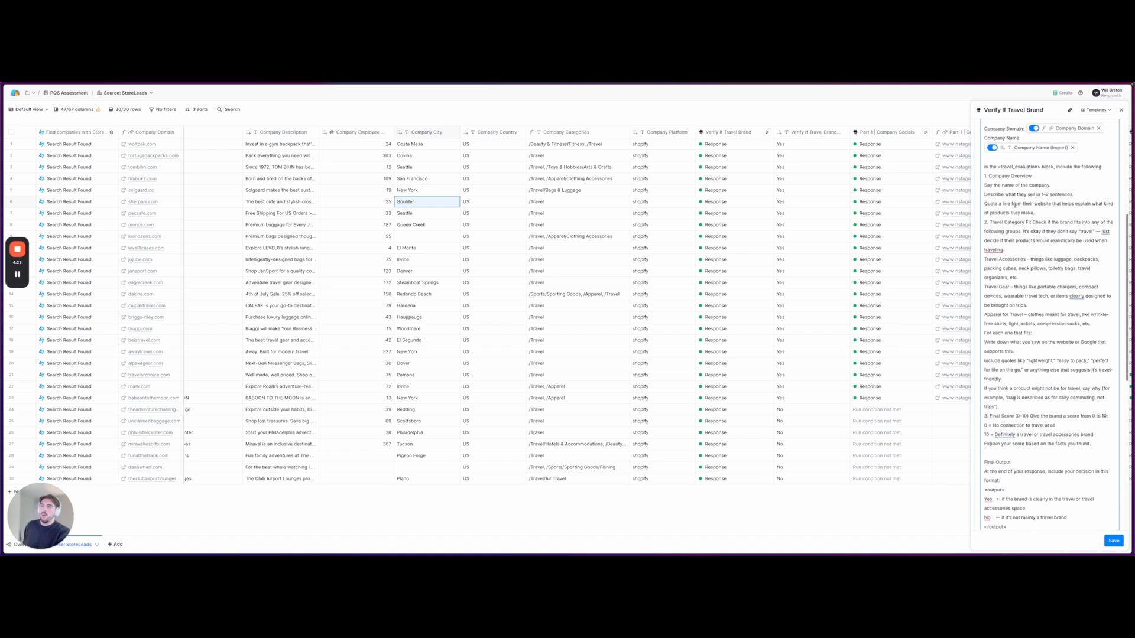
drag(1005, 194, 1084, 231)
scroll(1026, 275, down, 1)
click(1031, 230)
drag(985, 240, 1055, 240)
click(1065, 239)
scroll(1065, 239, down, 3)
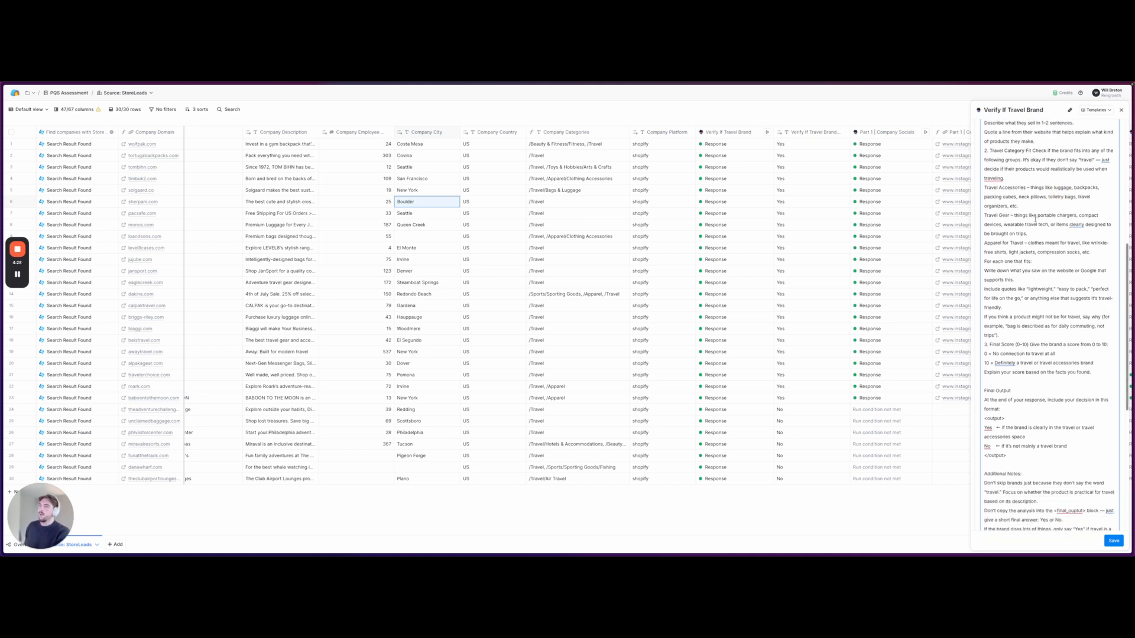
scroll(1037, 221, down, 1)
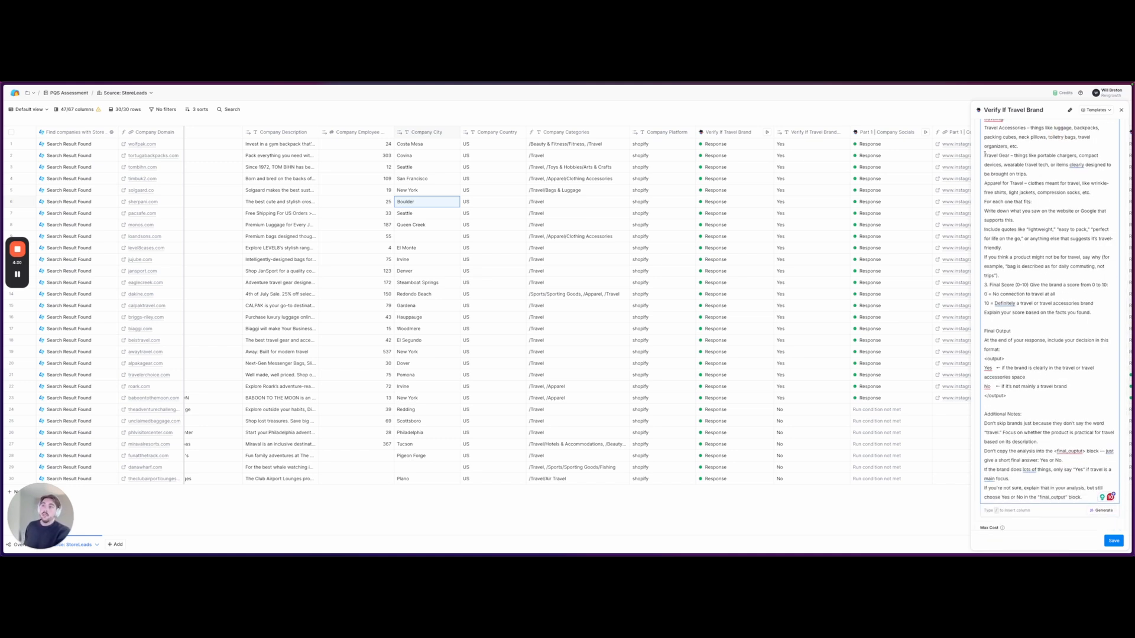
- Highlight the Travel Accessories, Travel Gear and Apparel for Travel definitions in the prompt's category section
scroll(984, 153, up, 3)
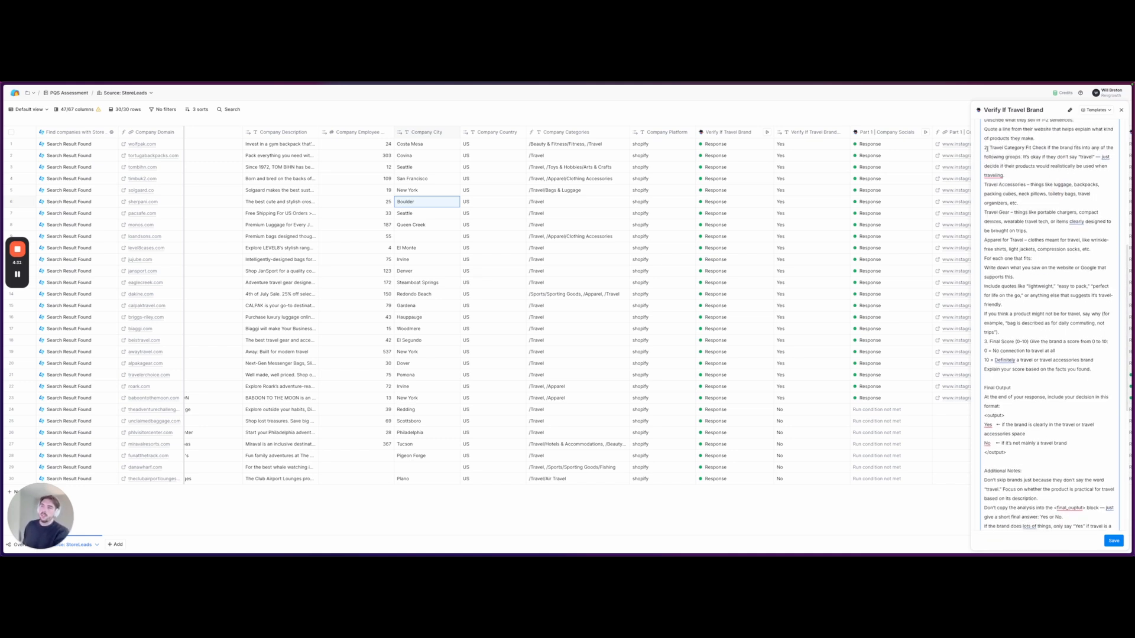
drag(985, 212, 1028, 240)
drag(984, 184, 1008, 184)
scroll(1004, 201, down, 1)
scroll(1004, 201, down, 2)
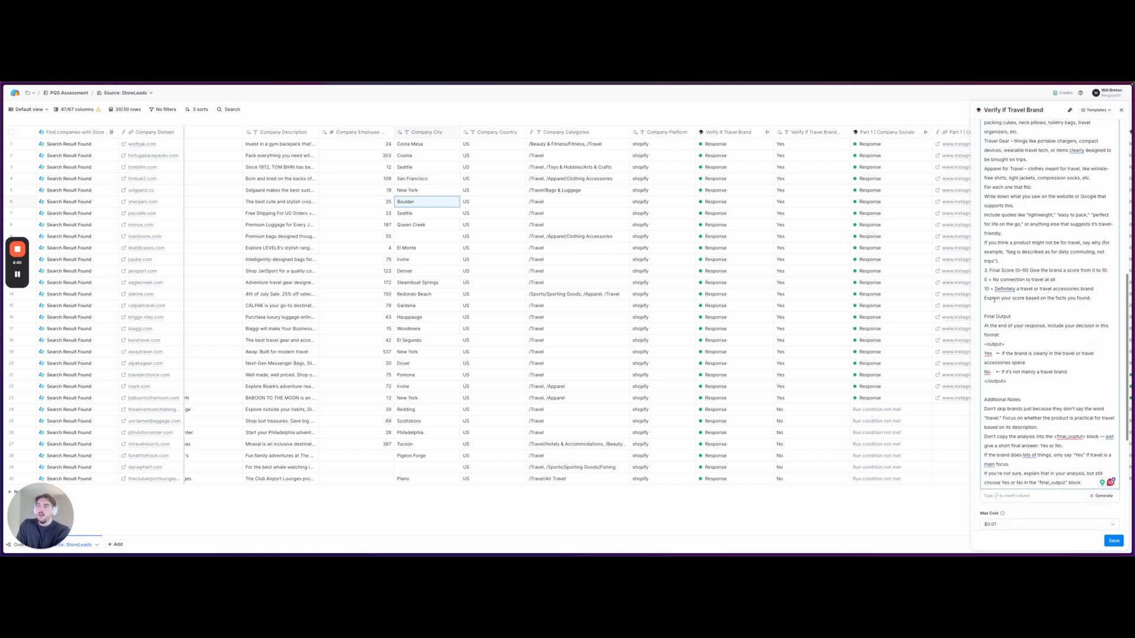
- Review the prompt's Final Score rules, final output format and defined output fields, then close the column configuration
drag(1016, 270, 1083, 299)
click(1083, 299)
scroll(1069, 293, down, 5)
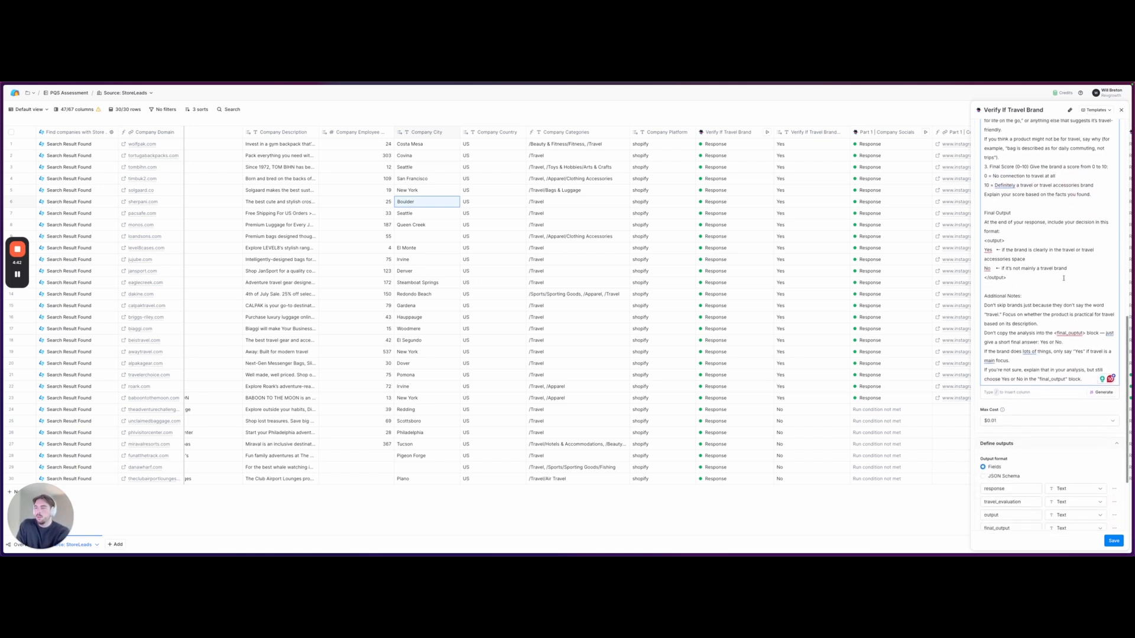
scroll(1061, 285, down, 2)
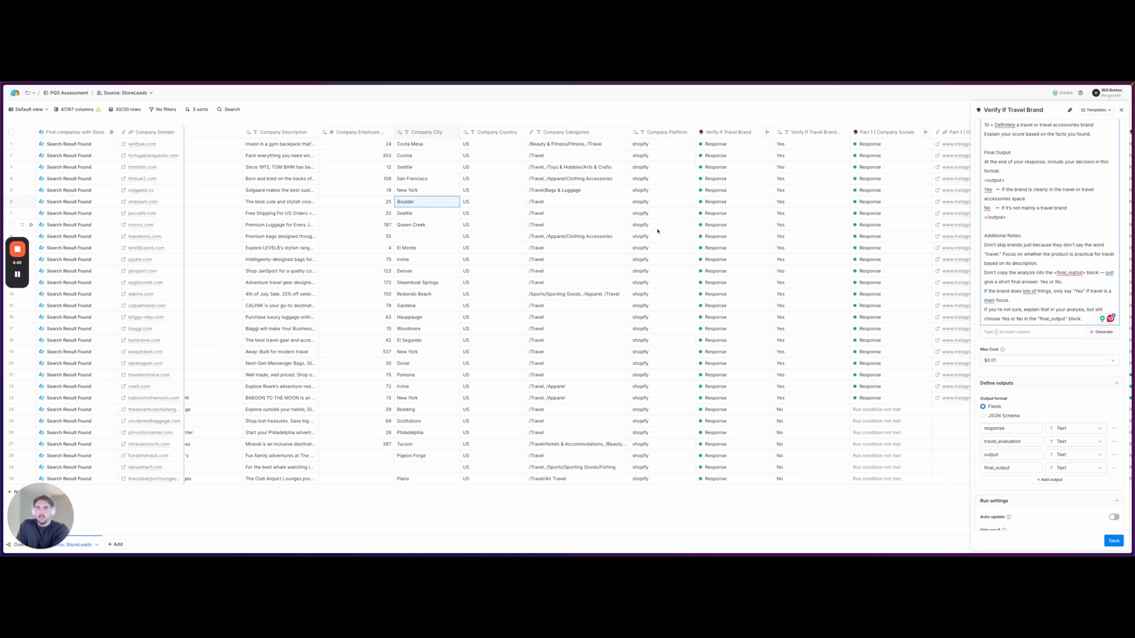
click(1120, 109)
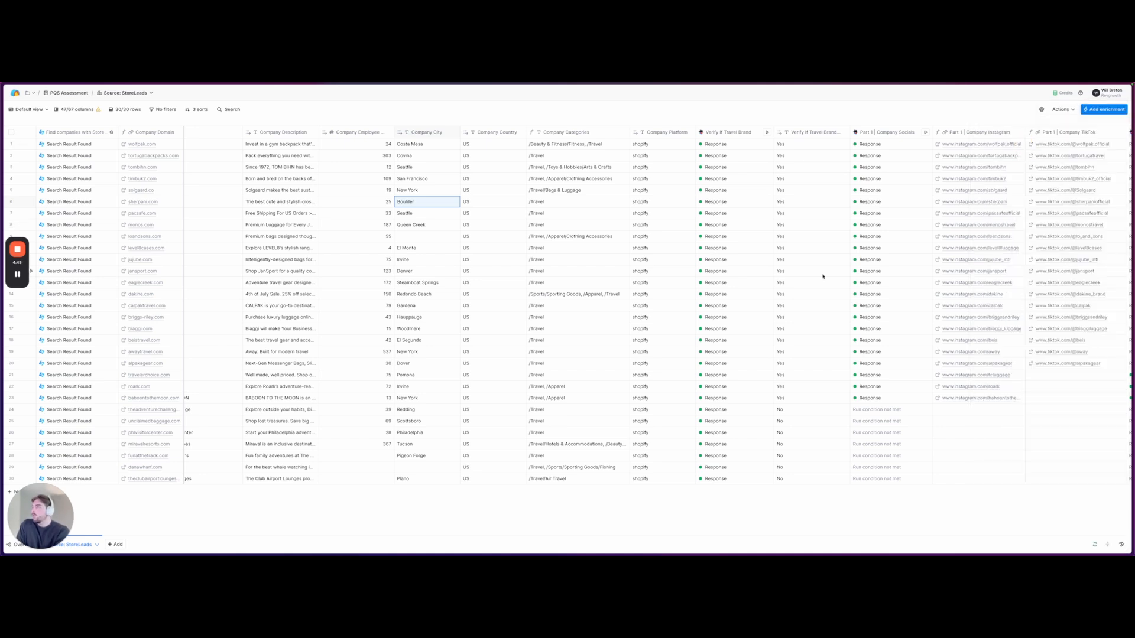
- Open the solgaard.co website, dismiss its country prompt, look through the products, and return to the table
click(125, 192)
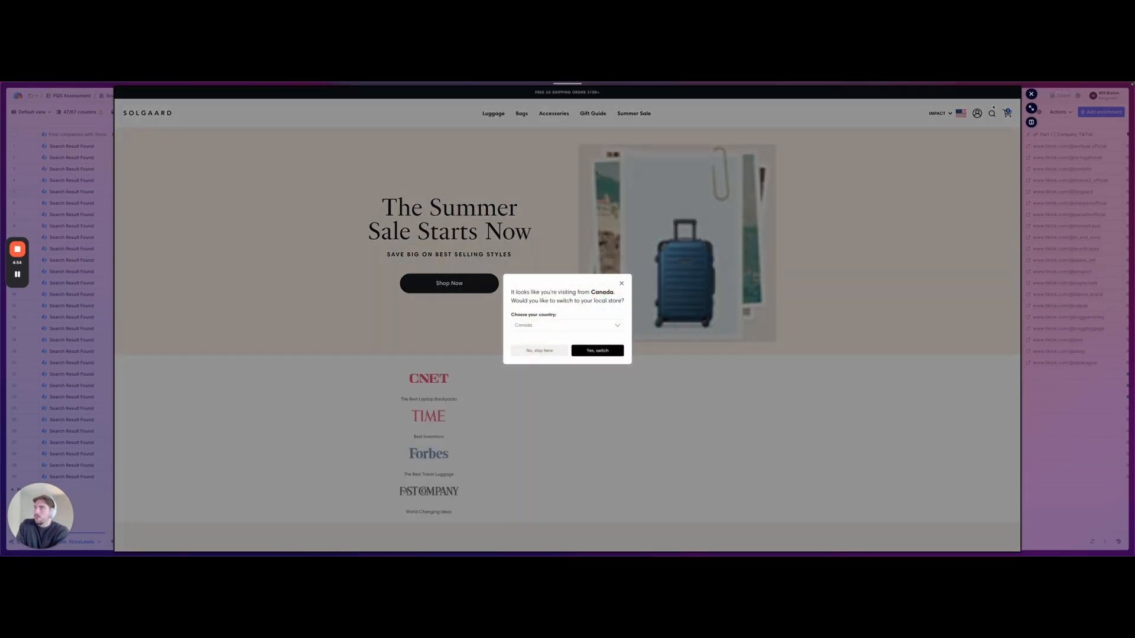
click(621, 284)
scroll(901, 150, down, 10)
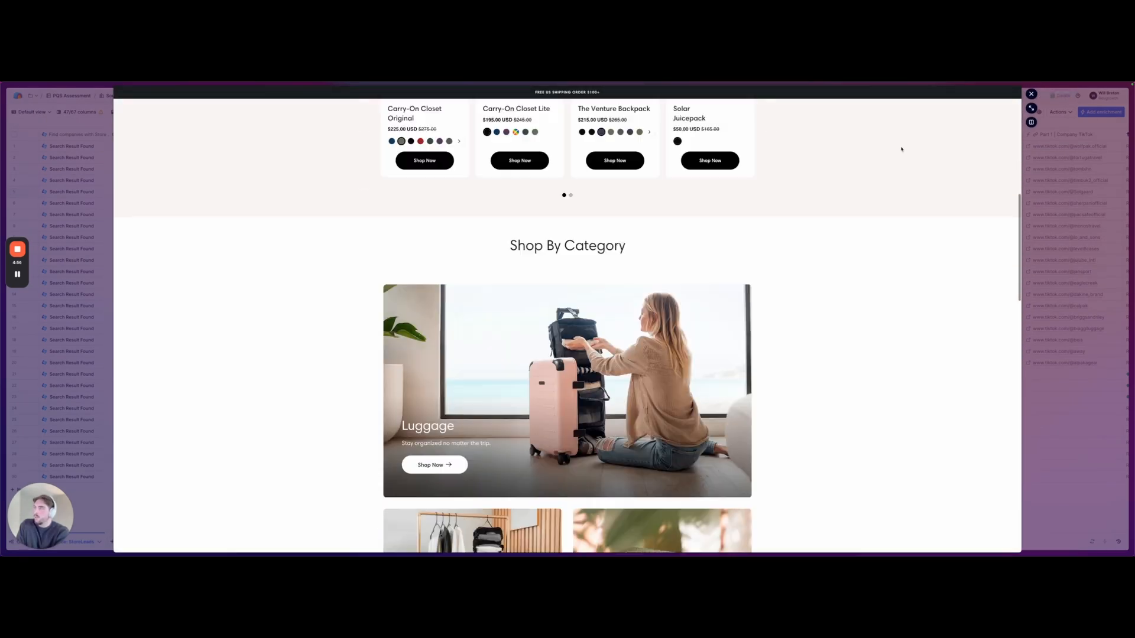
key(Escape)
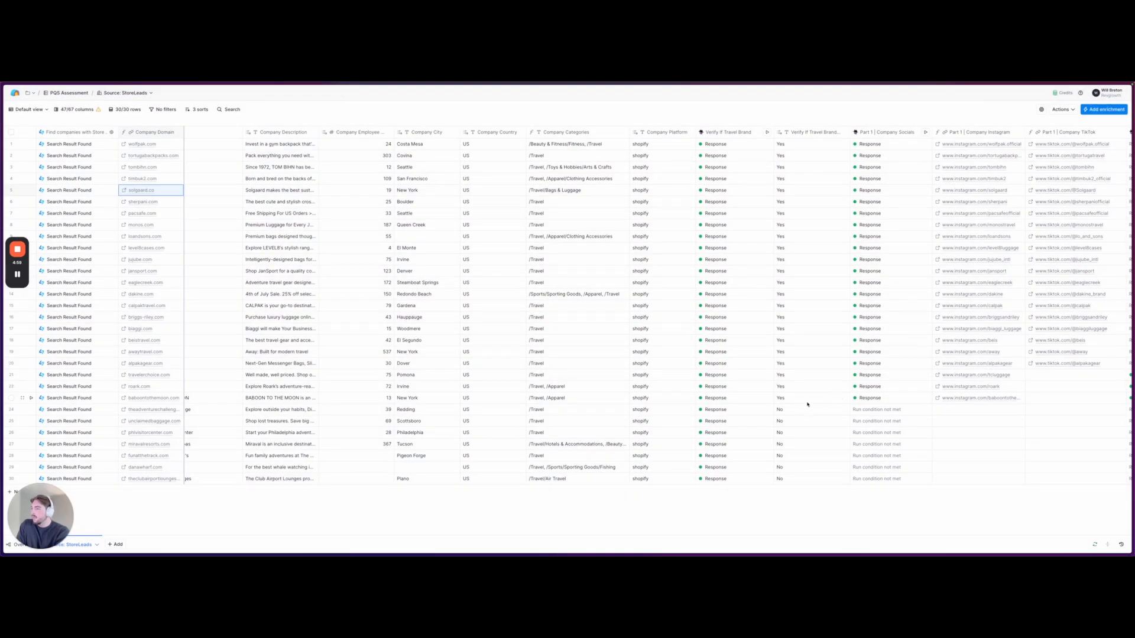
- Highlight rows with a No verification result and inspect the unclaimedbaggage.com homepage headline, then return to the table
drag(790, 419, 792, 456)
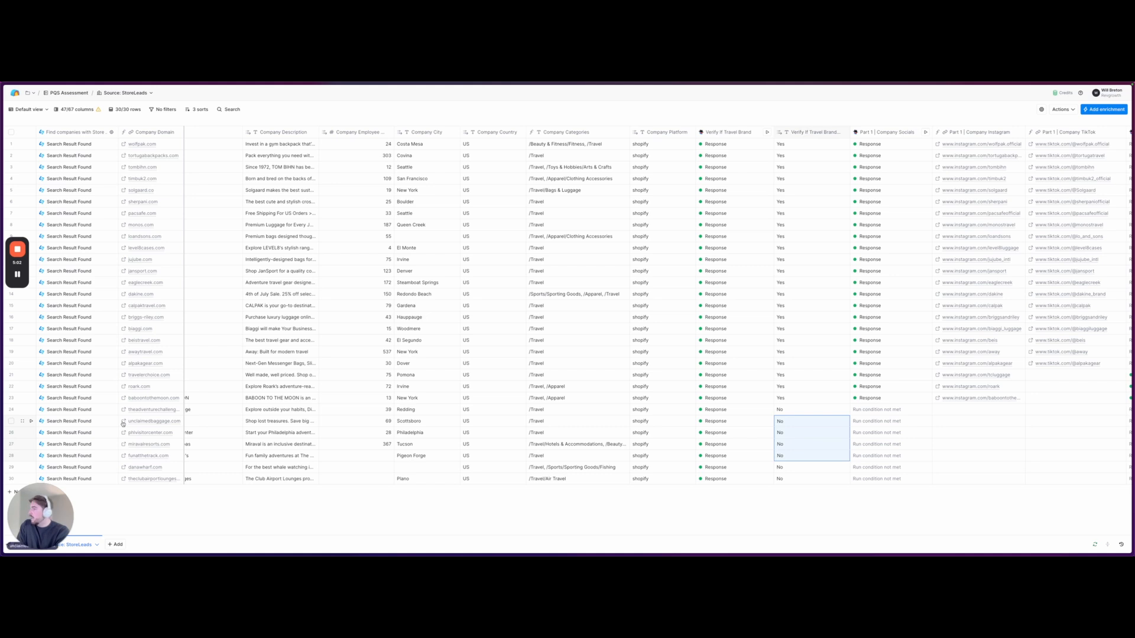
click(538, 423)
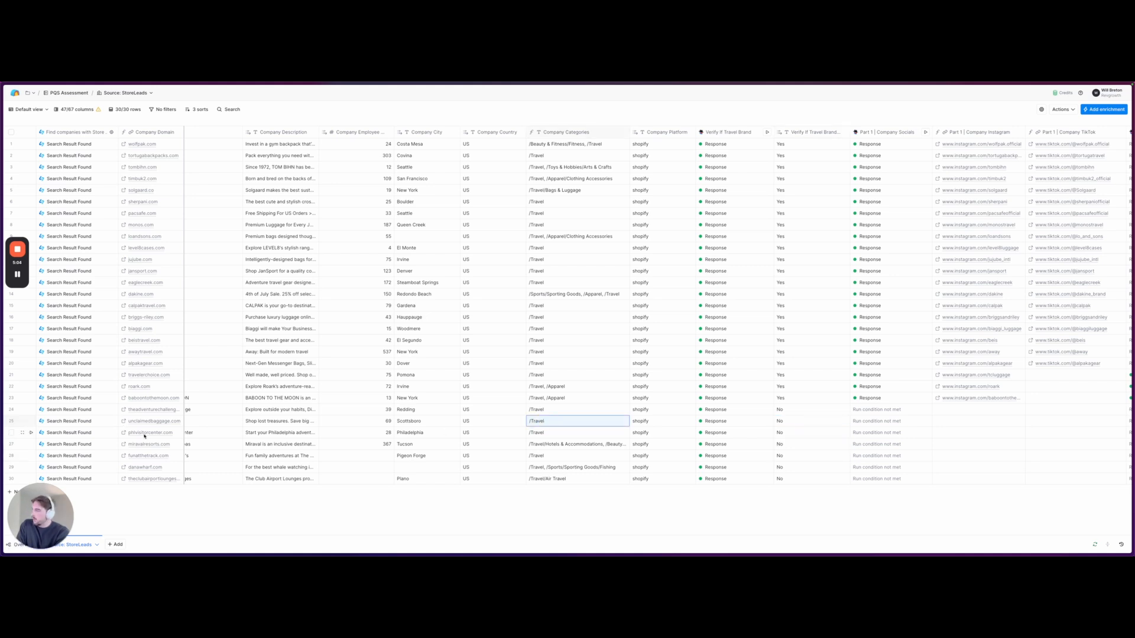
click(124, 420)
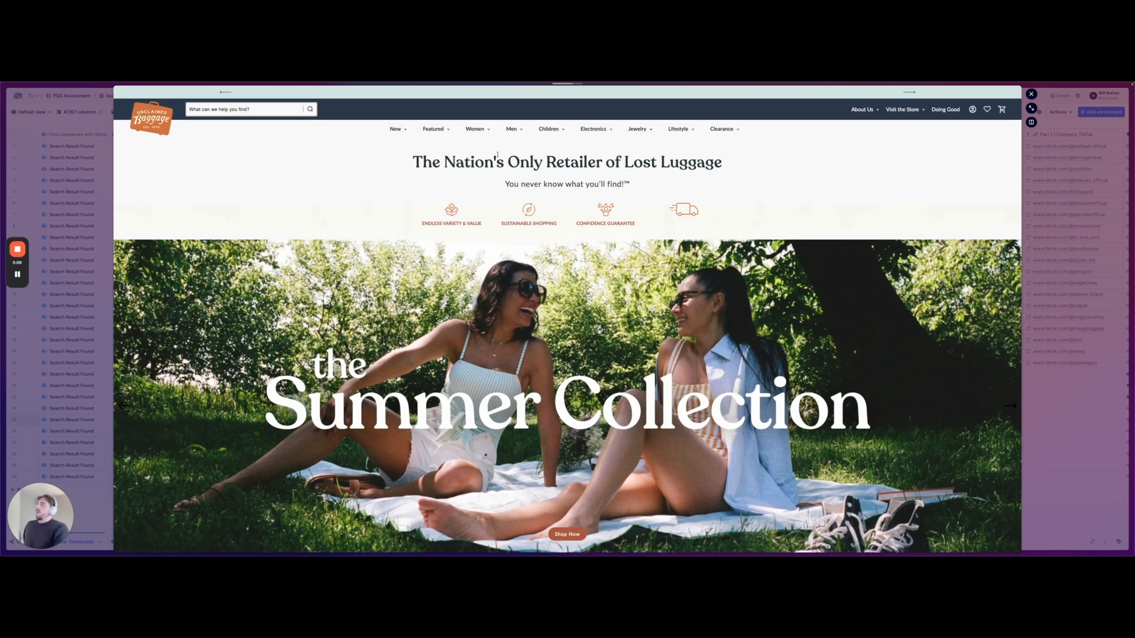
drag(722, 162, 428, 151)
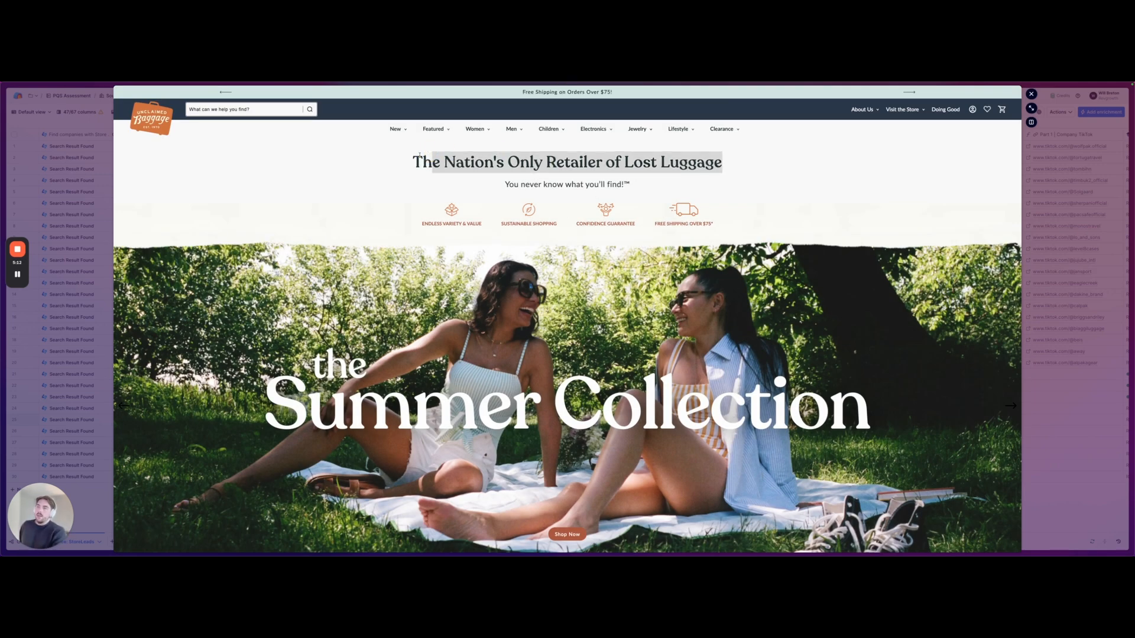
key(Escape)
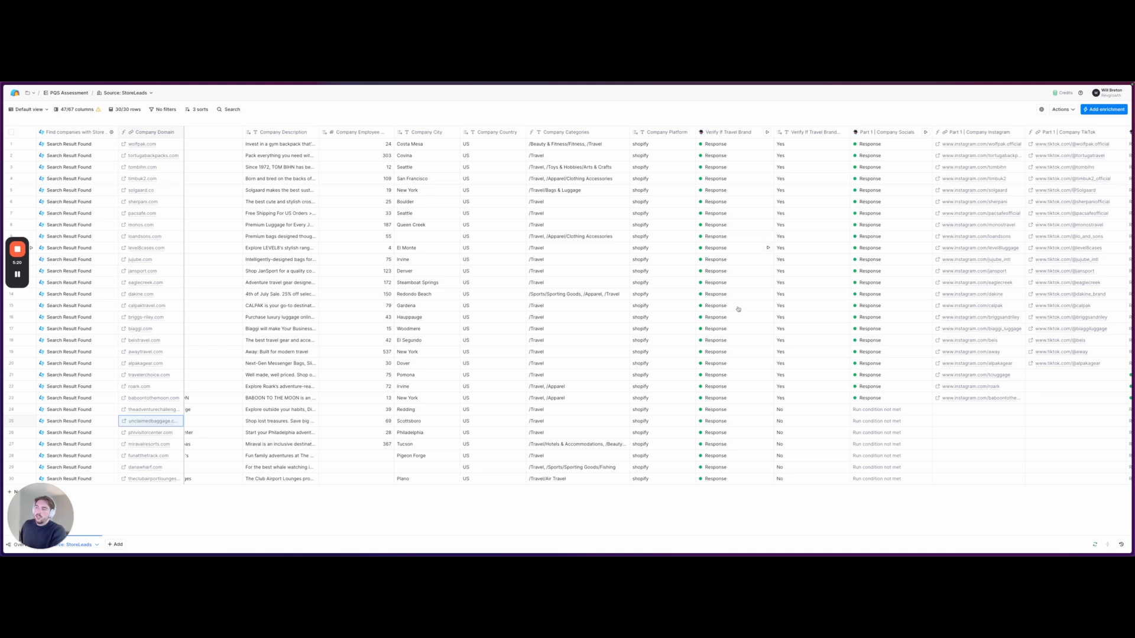
- Highlight the Verify If Travel Brand responses and outputs for all rows marked No
drag(809, 409, 697, 480)
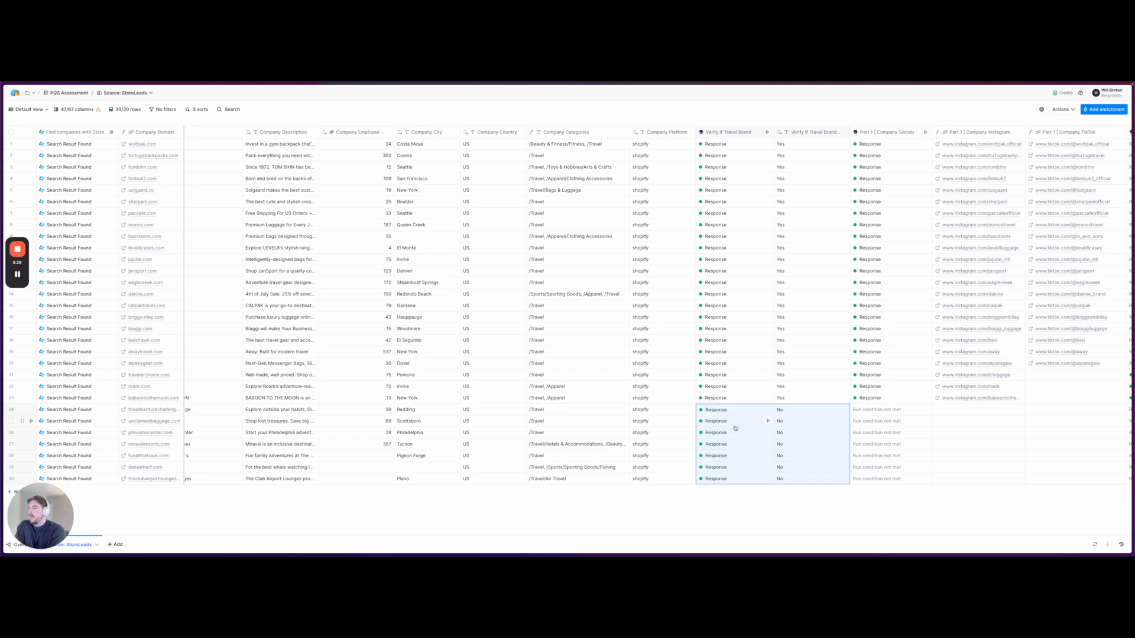
scroll(755, 394, right, 2)
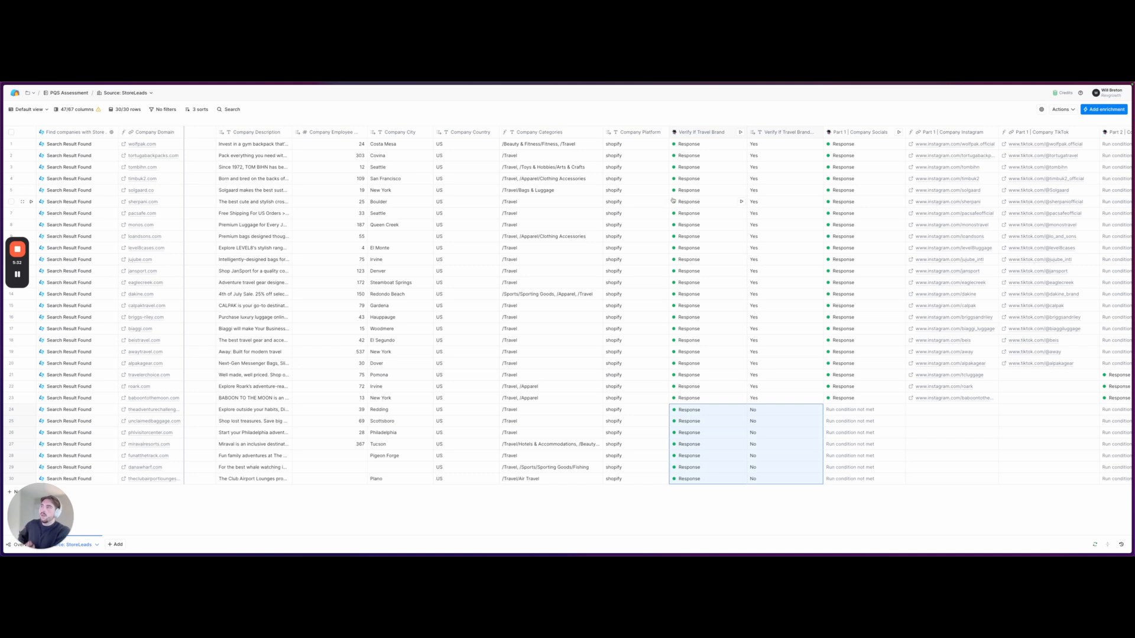
scroll(731, 215, right, 3)
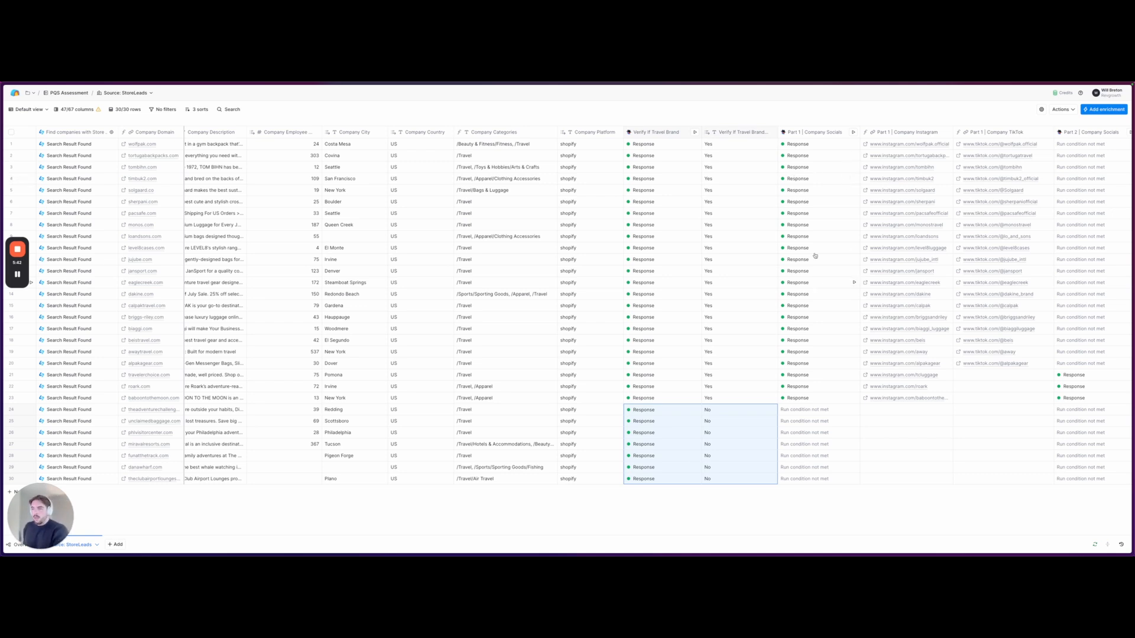
- Open the Part 1 | Company Socials column configuration and review its prompt, highlighting the required Instagram and TikTok URL formats
click(814, 132)
click(801, 159)
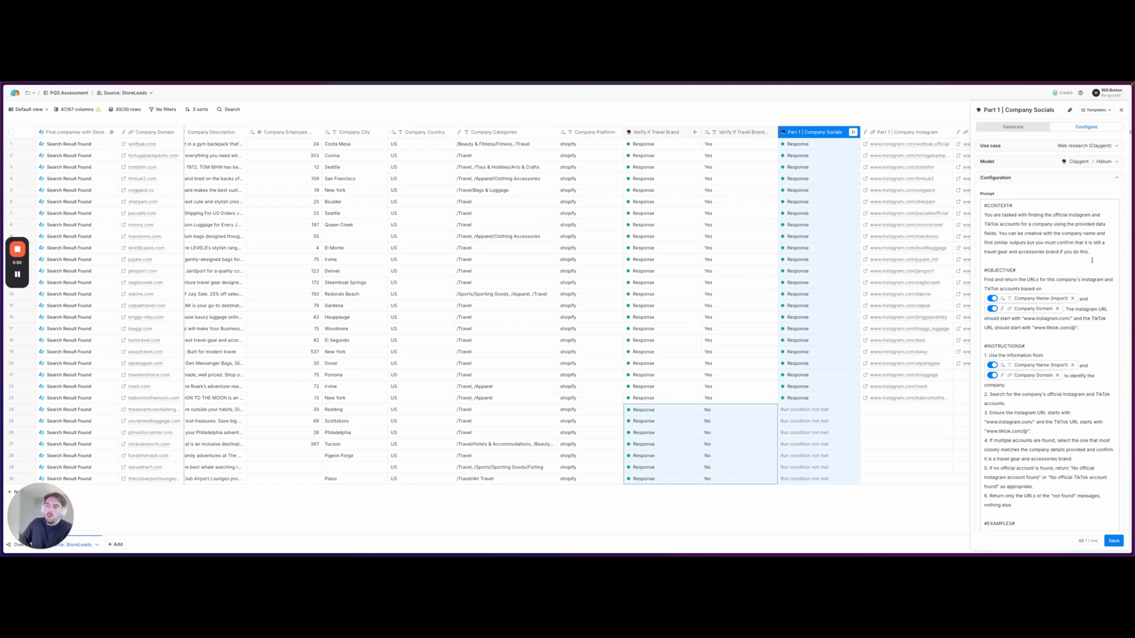
mouse_move(1032, 311)
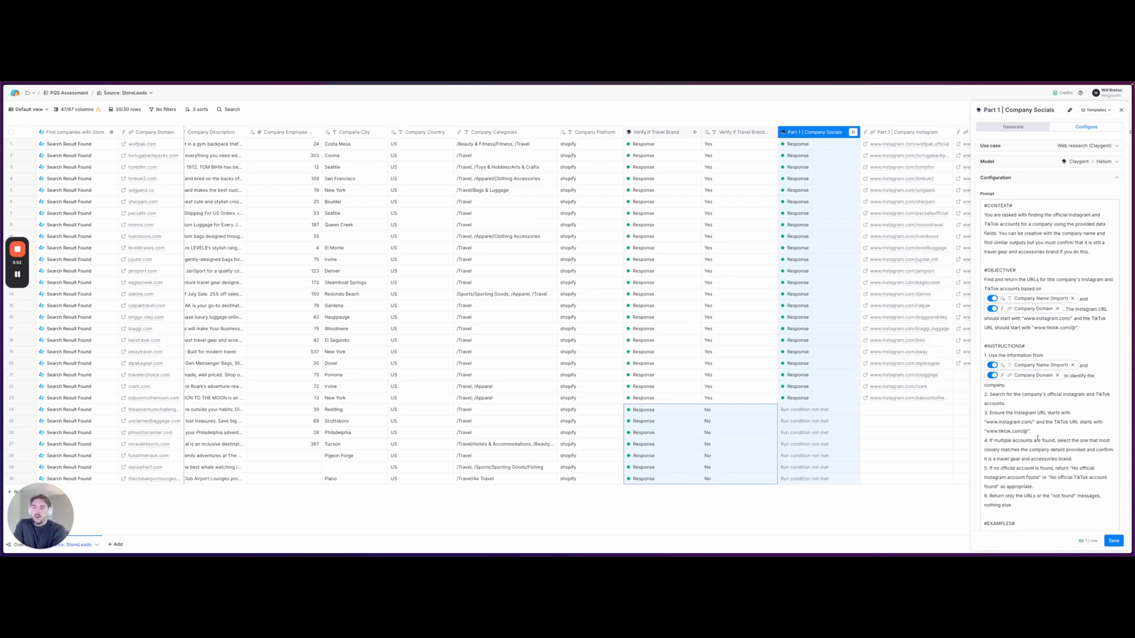
scroll(1027, 378, down, 3)
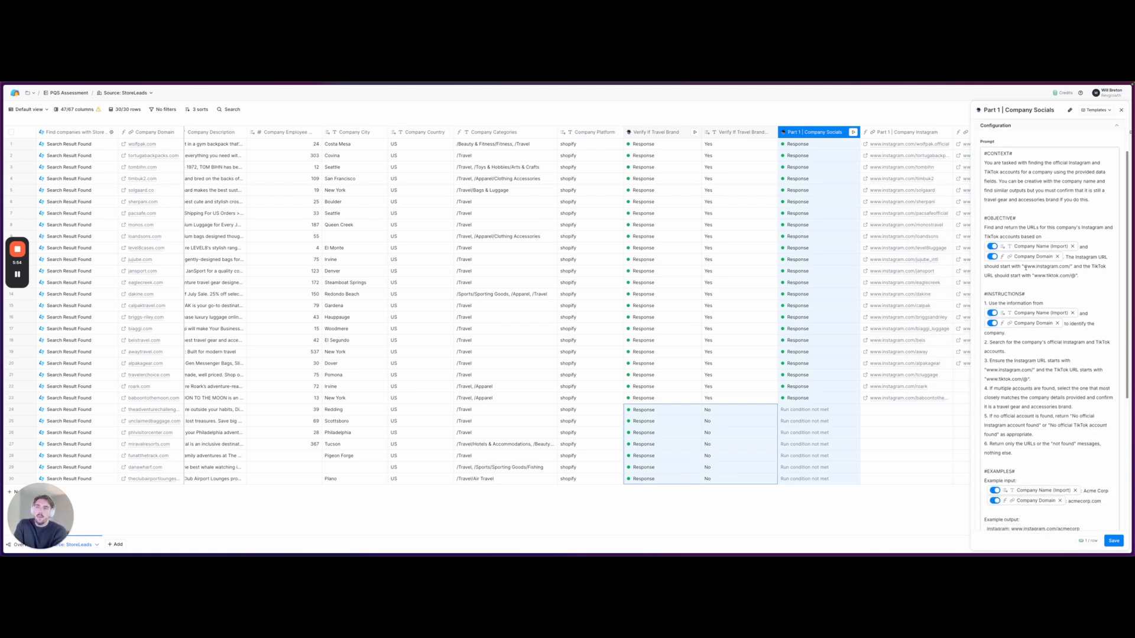
drag(1023, 267, 1080, 278)
scroll(1066, 285, down, 2)
scroll(1067, 283, down, 5)
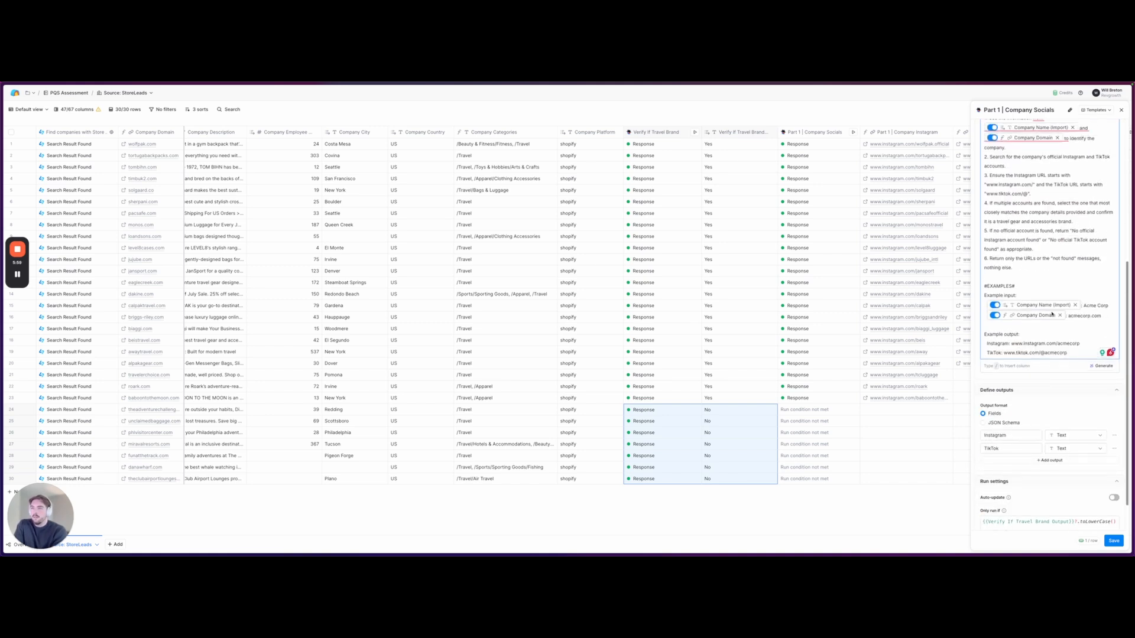
mouse_move(1054, 315)
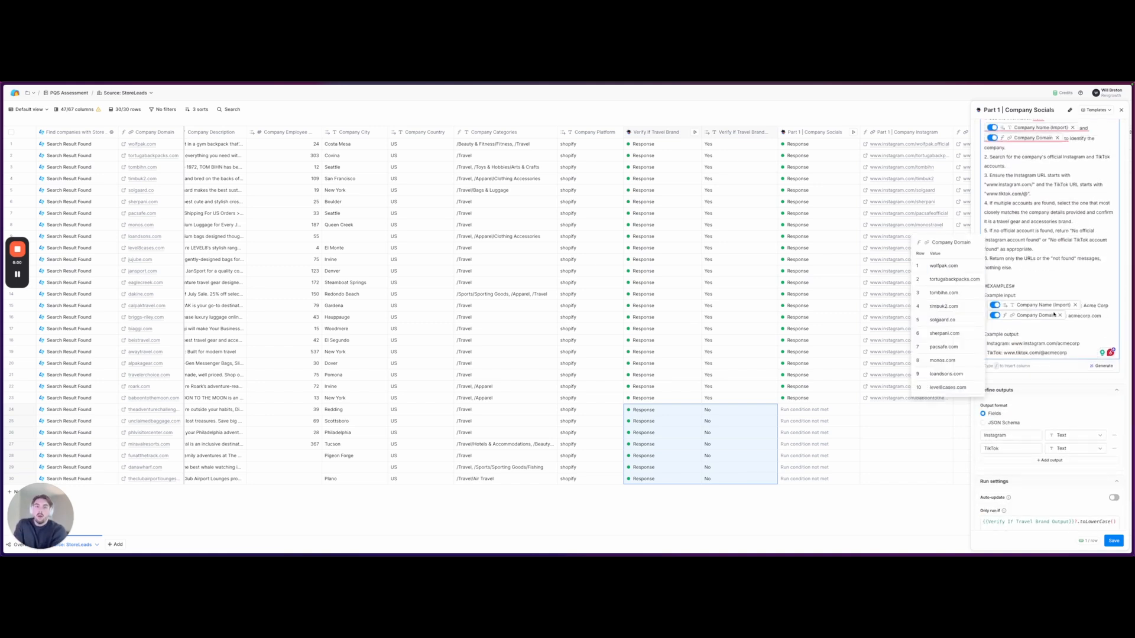
- Close the column configuration and highlight the three empty Part 1 | Company TikTok cells among the verified travel brands
scroll(772, 421, right, 4)
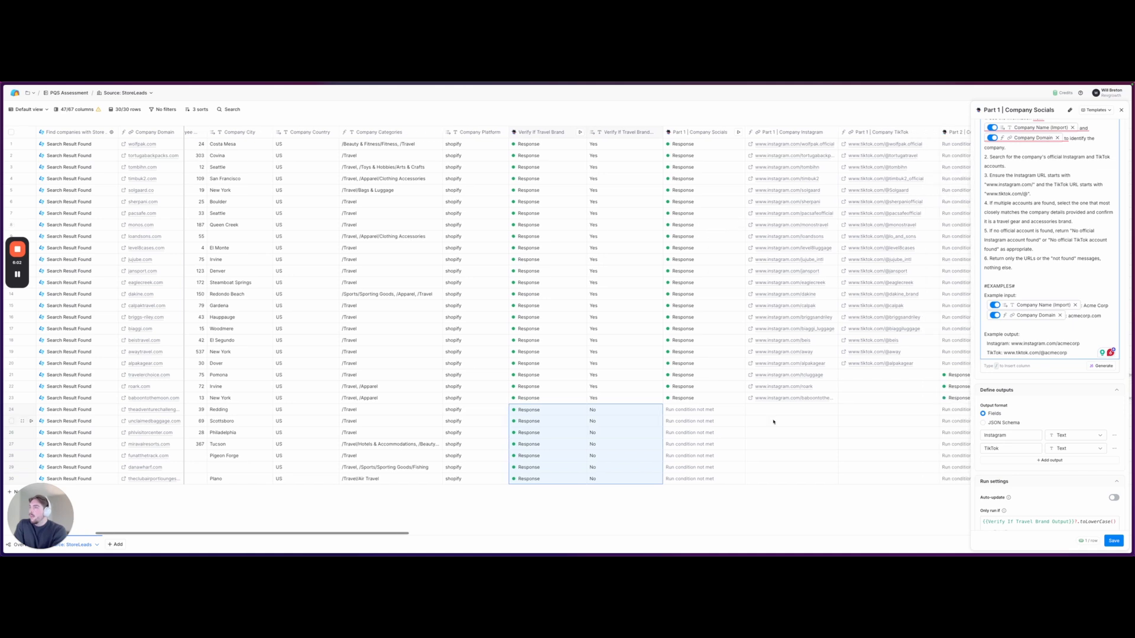
click(1121, 110)
drag(861, 375, 858, 400)
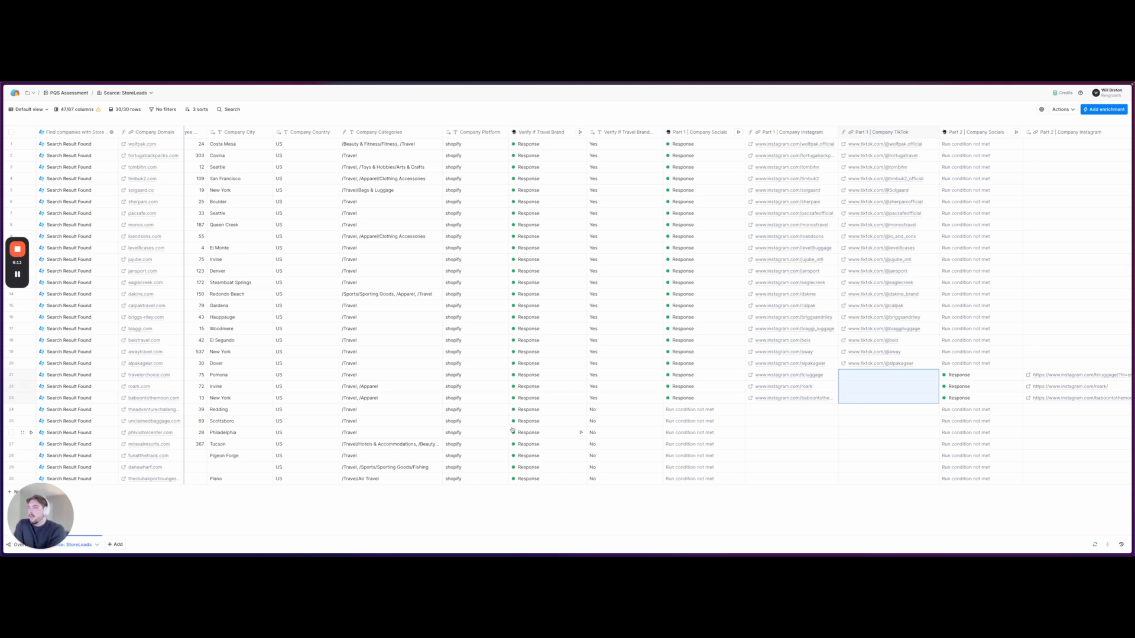
- Open the Part 2 | Company Socials configuration, highlight the TikTok URL pattern in its prompt, and view the Part 2 Instagram and TikTok columns
scroll(512, 430, right, 8)
click(728, 131)
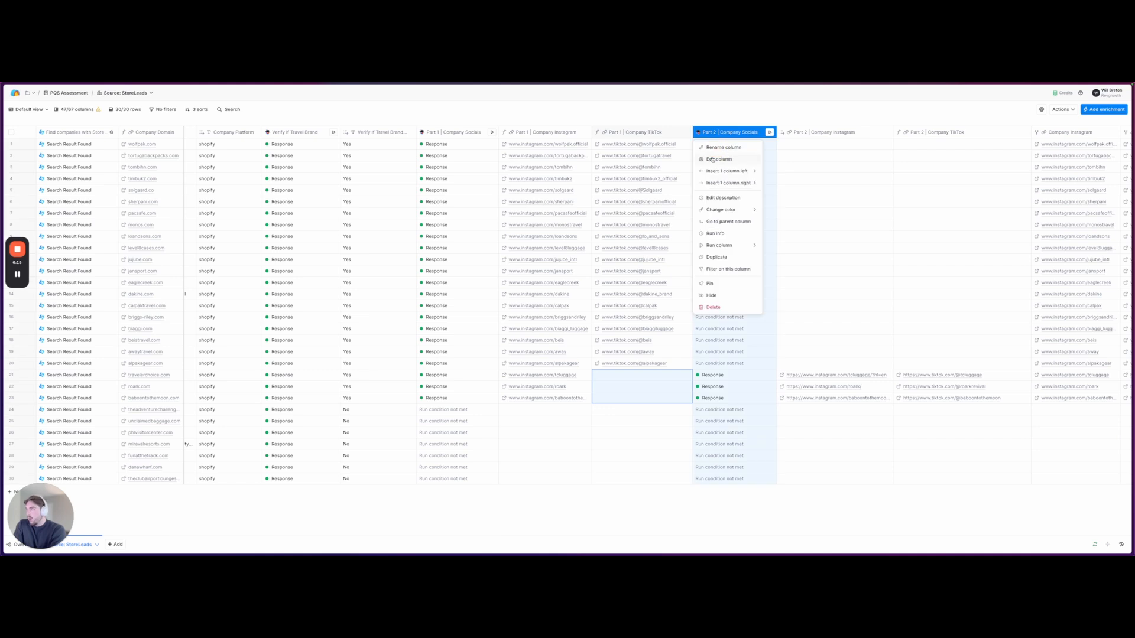
click(722, 159)
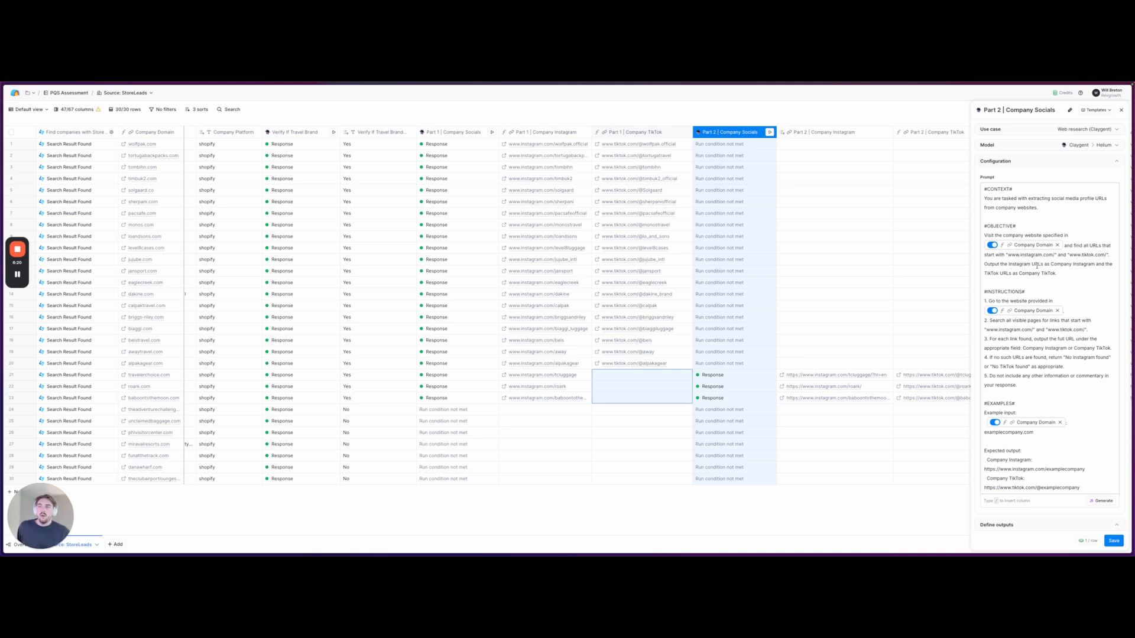
drag(1056, 255, 1100, 255)
scroll(870, 200, right, 1)
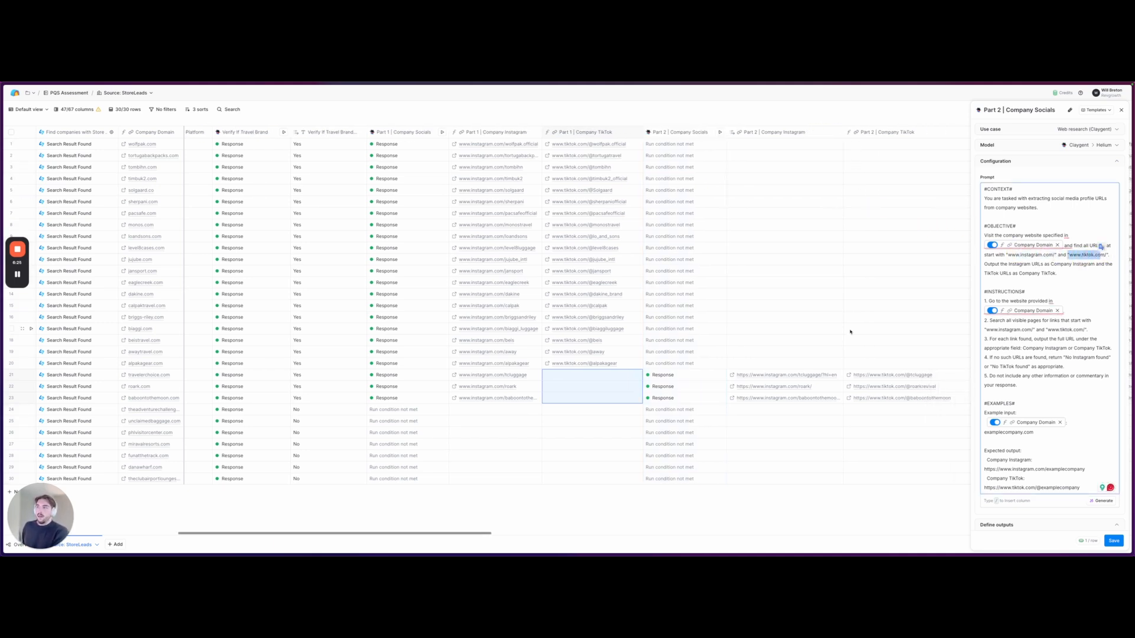
scroll(853, 372, right, 1)
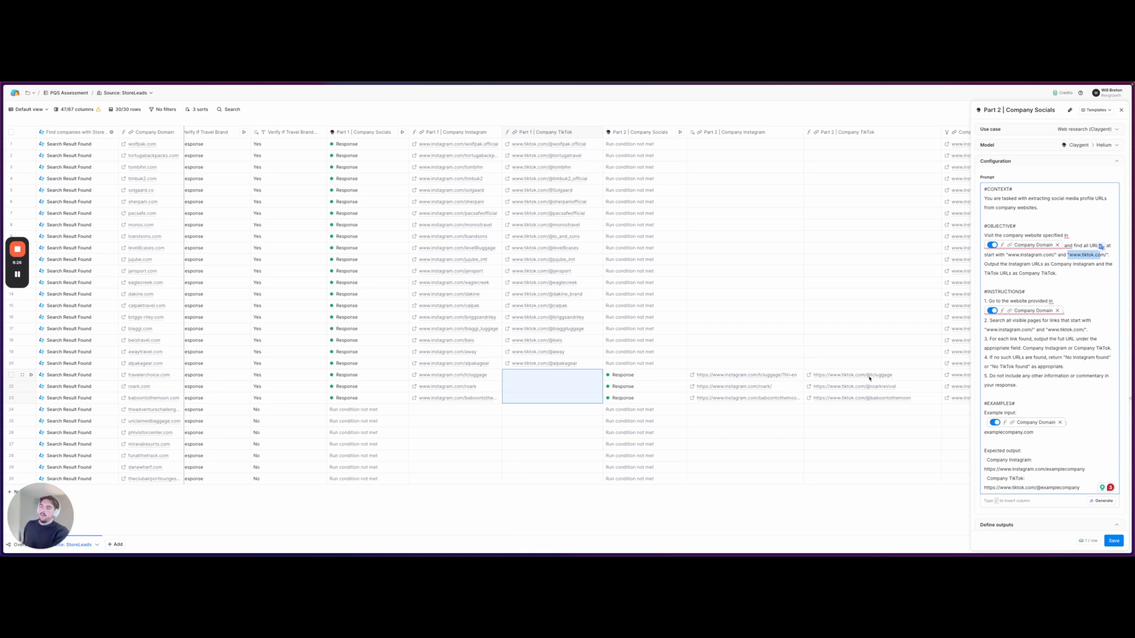
- Select the Part 2 TikTok link for travelerschoice.com, view the combined Company Instagram and TikTok columns, and close the Part 2 | Company Socials configuration
click(882, 374)
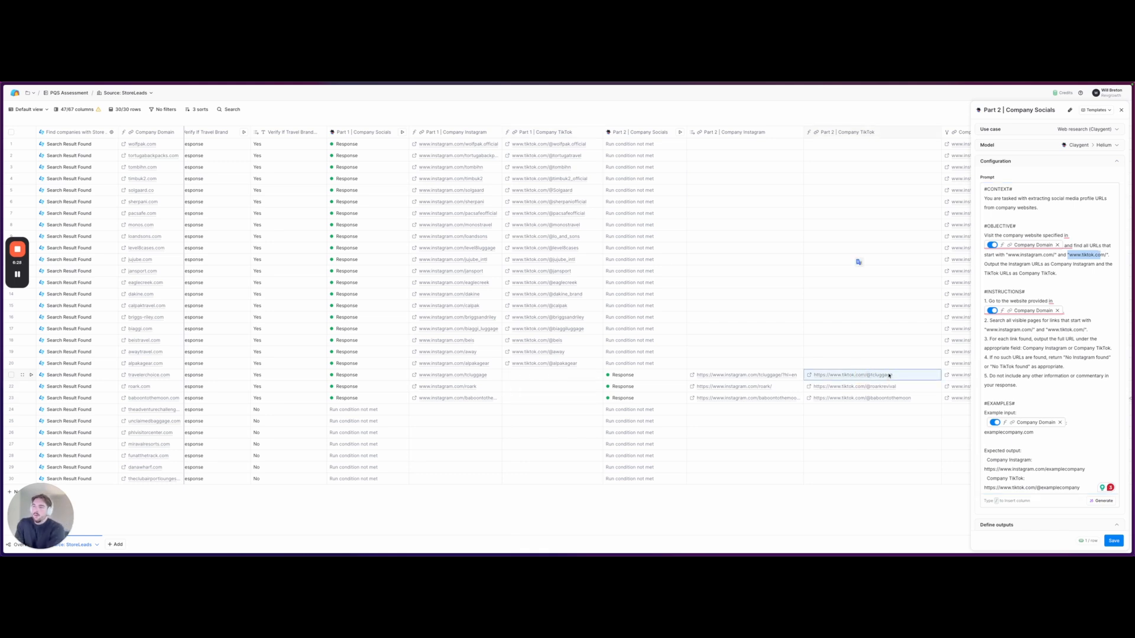
scroll(891, 228, right, 1)
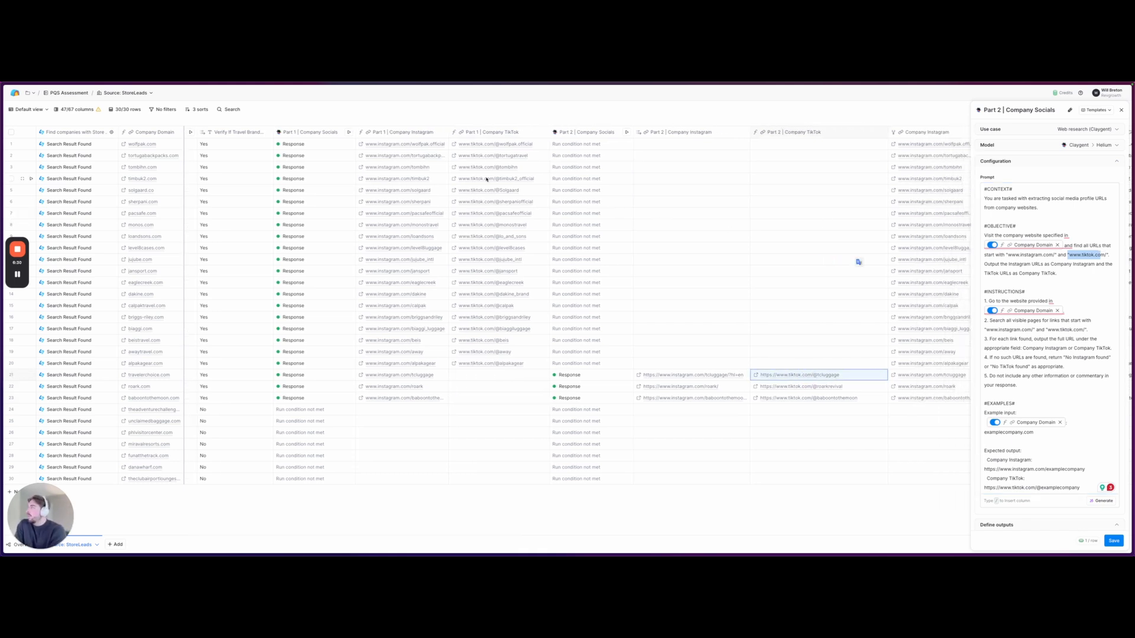
scroll(362, 188, right, 6)
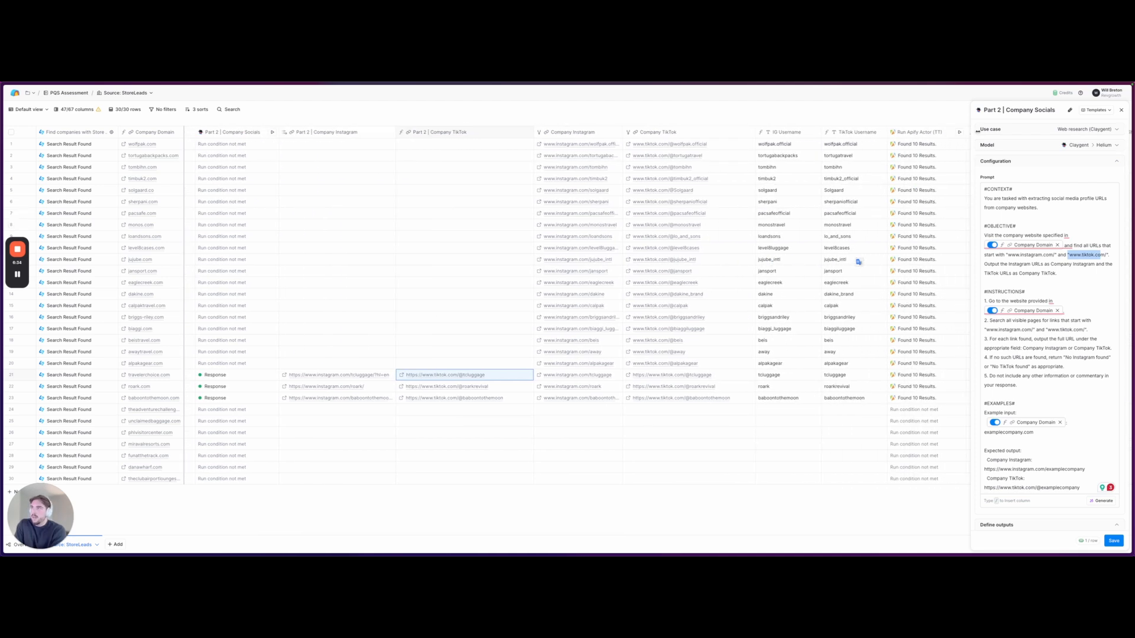
click(1122, 110)
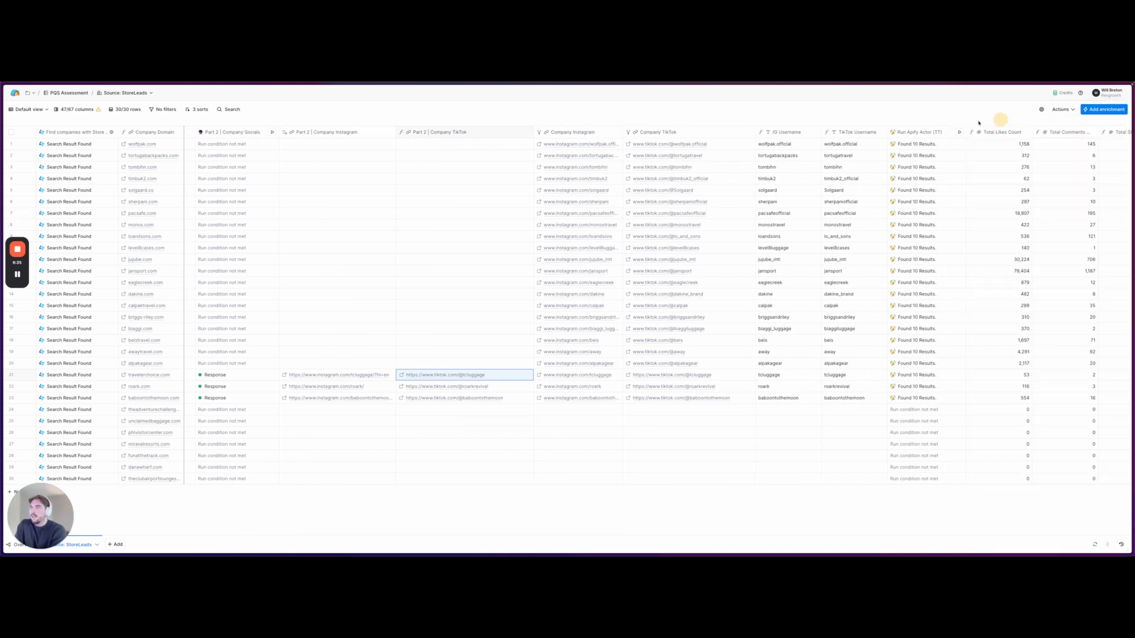
- Open wolfpak.com's Run Apify Actor (TT) result, expand its first post's data, and highlight the actor results for all verified travel brands
click(910, 145)
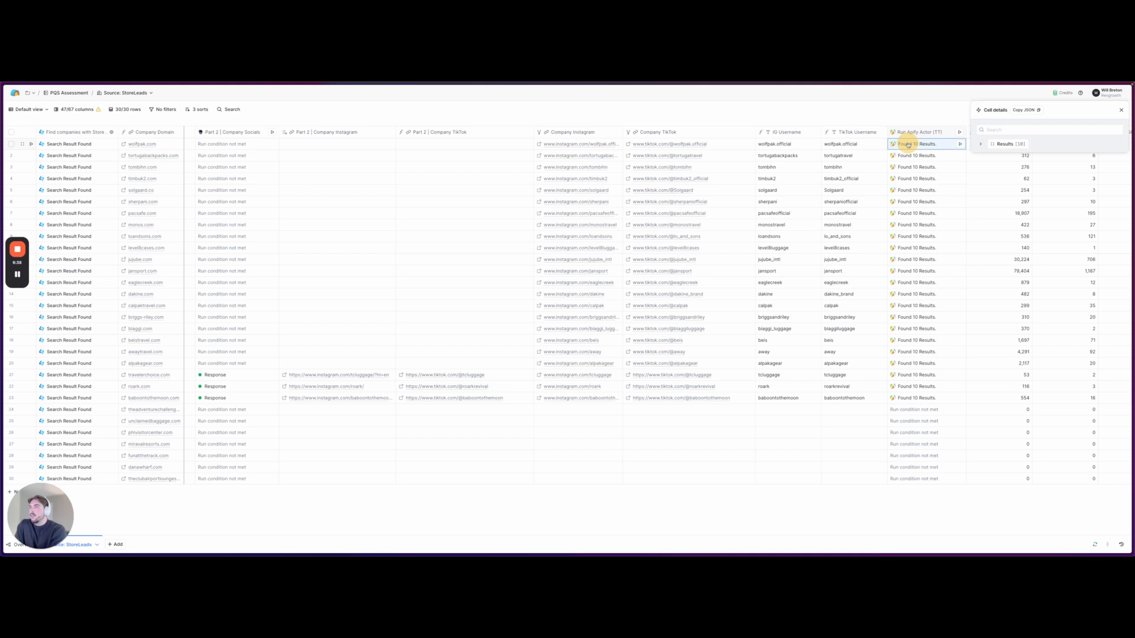
click(982, 146)
click(987, 155)
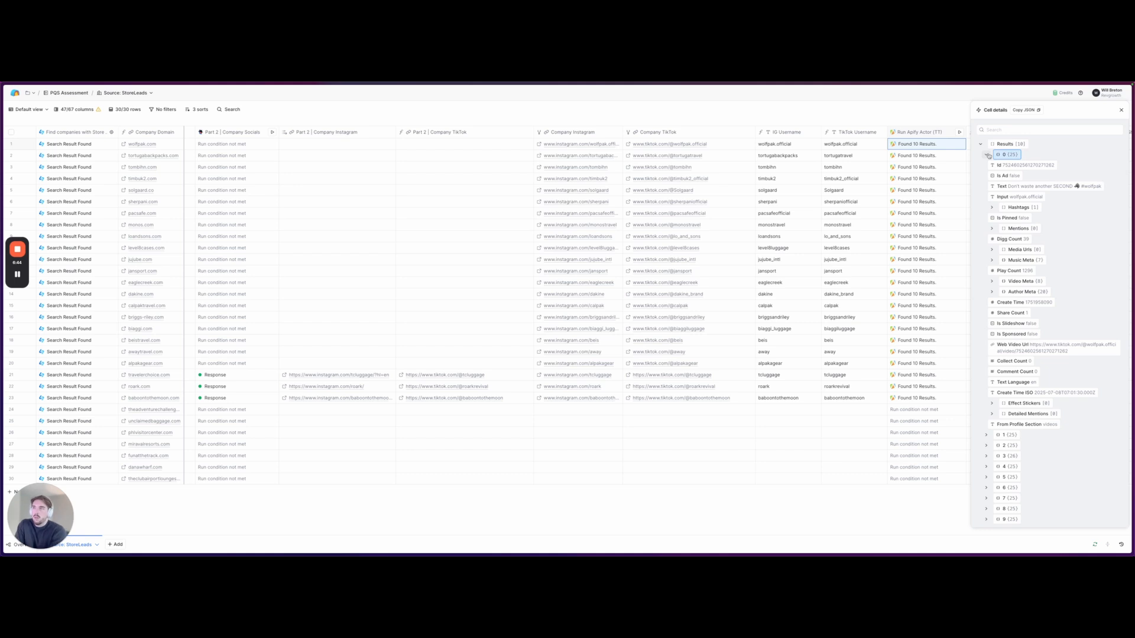
scroll(934, 165, right, 2)
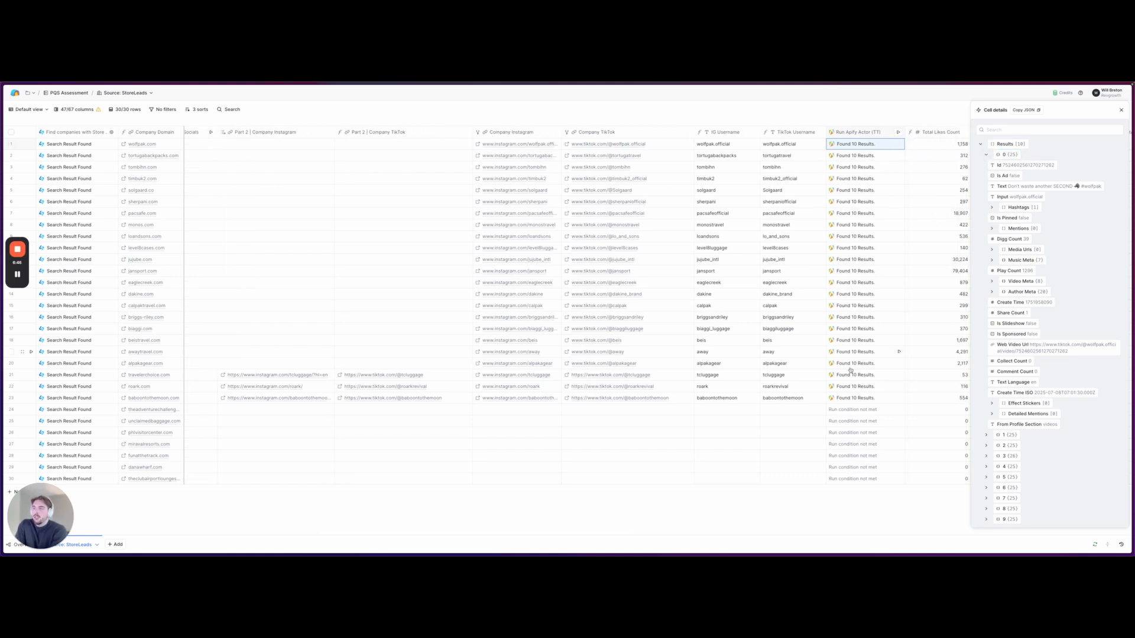
drag(856, 396, 851, 144)
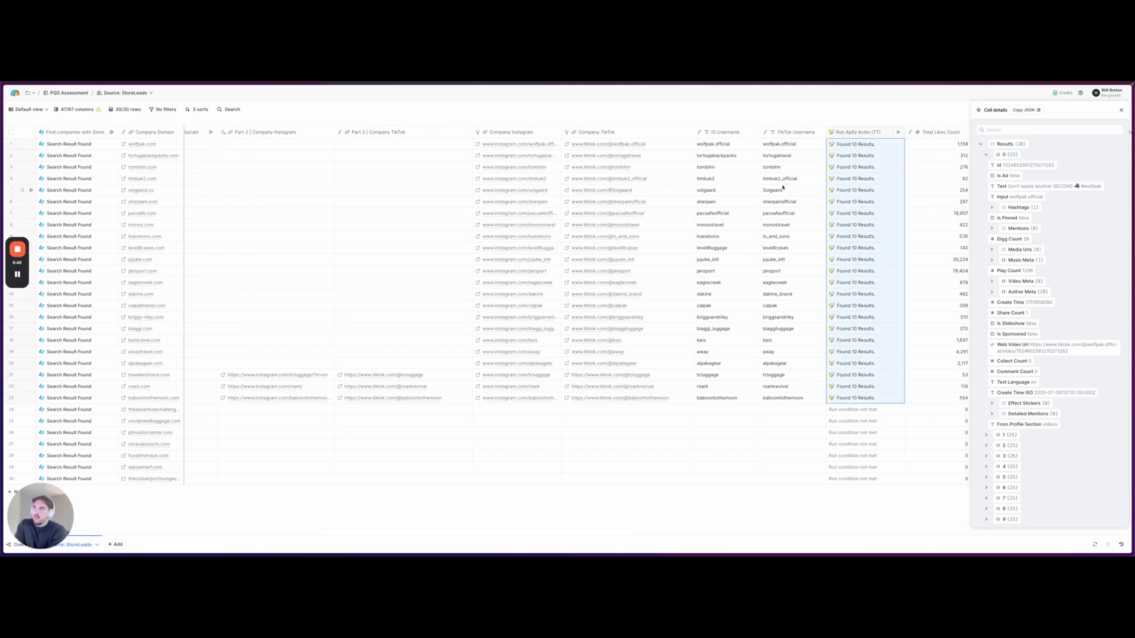
- Examine the TikTok post fields in the cell details, expanding result 2 and briefly toggling its Music Meta data
scroll(776, 188, right, 2)
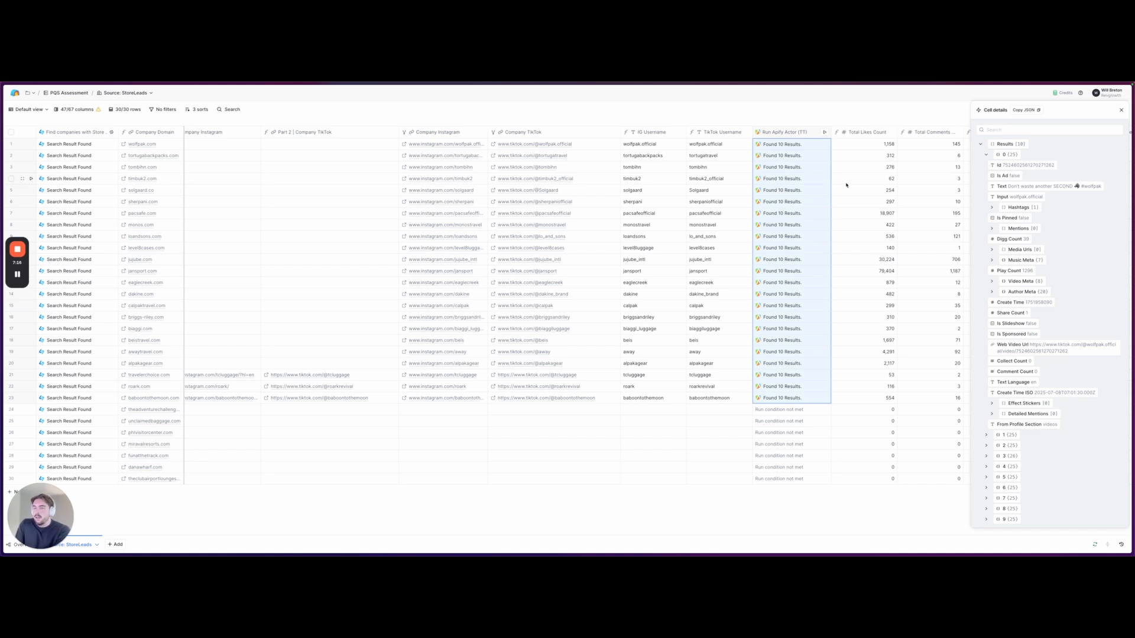
scroll(845, 184, right, 1)
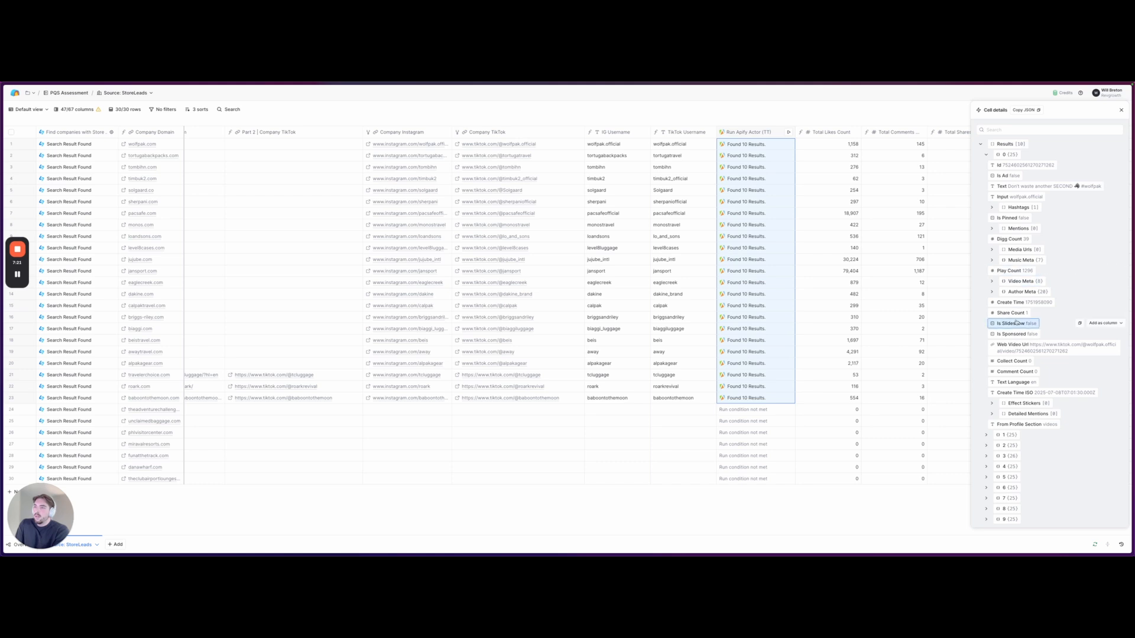
mouse_move(1025, 350)
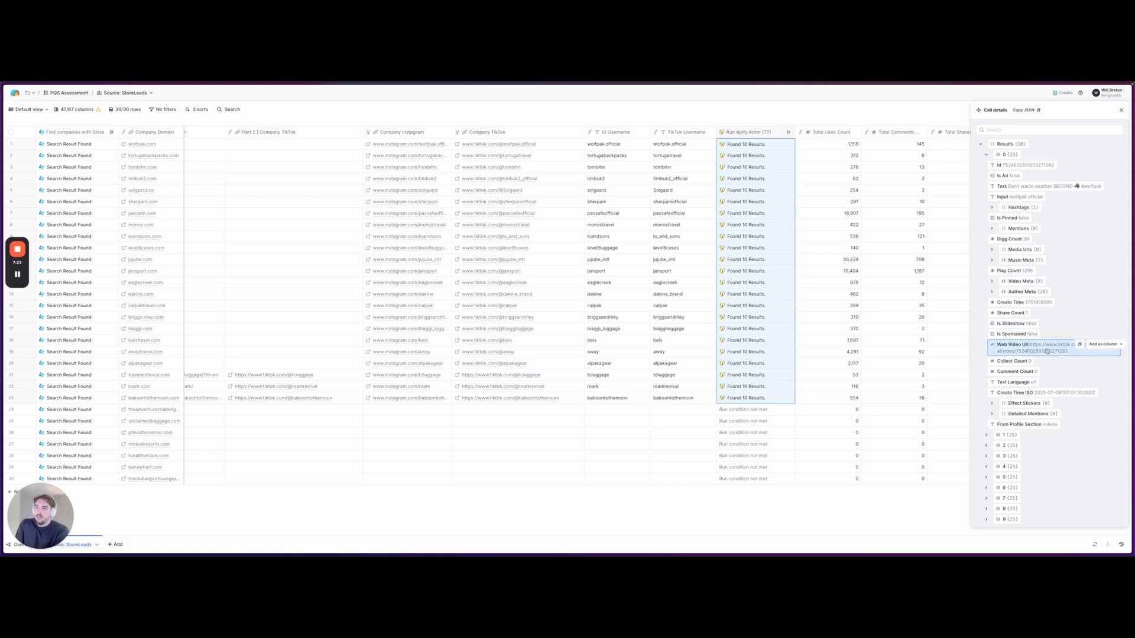
click(988, 447)
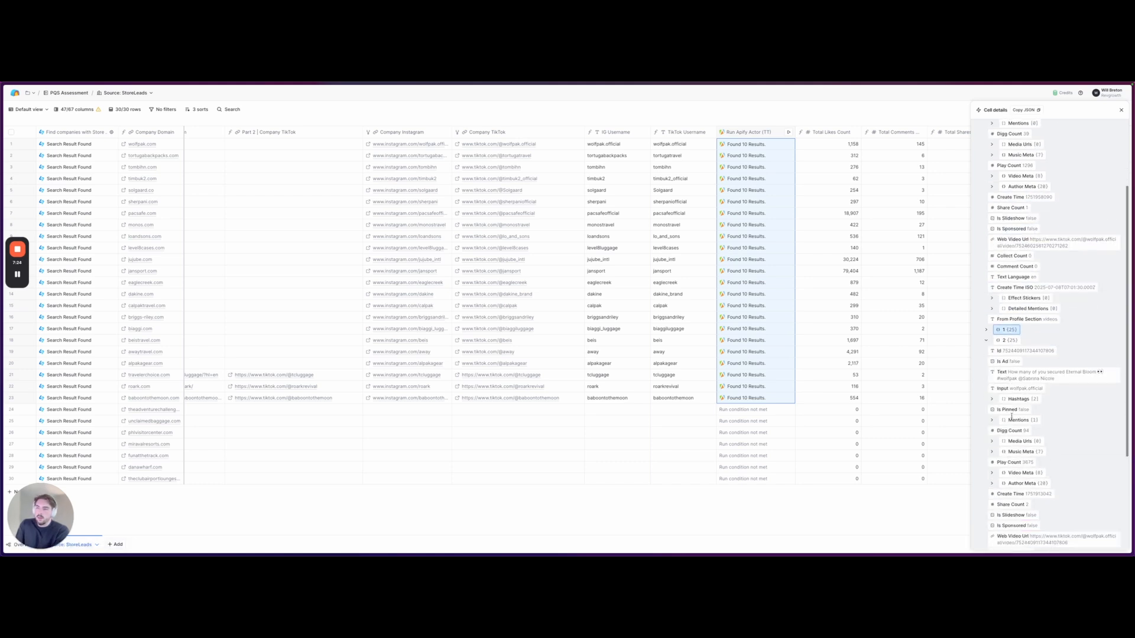
scroll(1029, 278, down, 5)
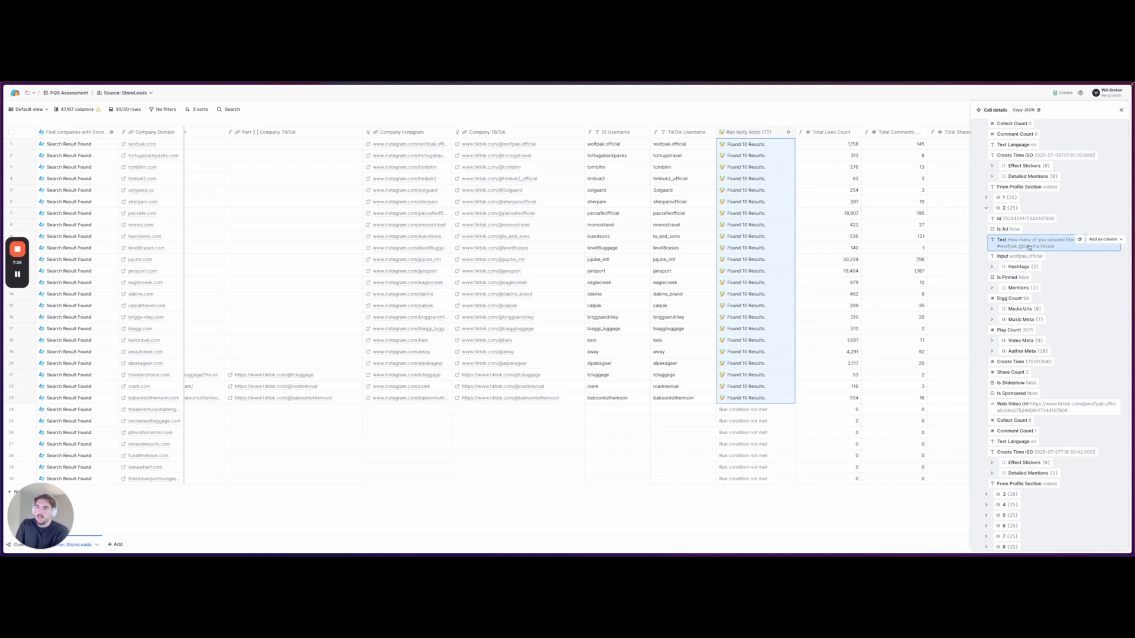
scroll(1029, 247, down, 1)
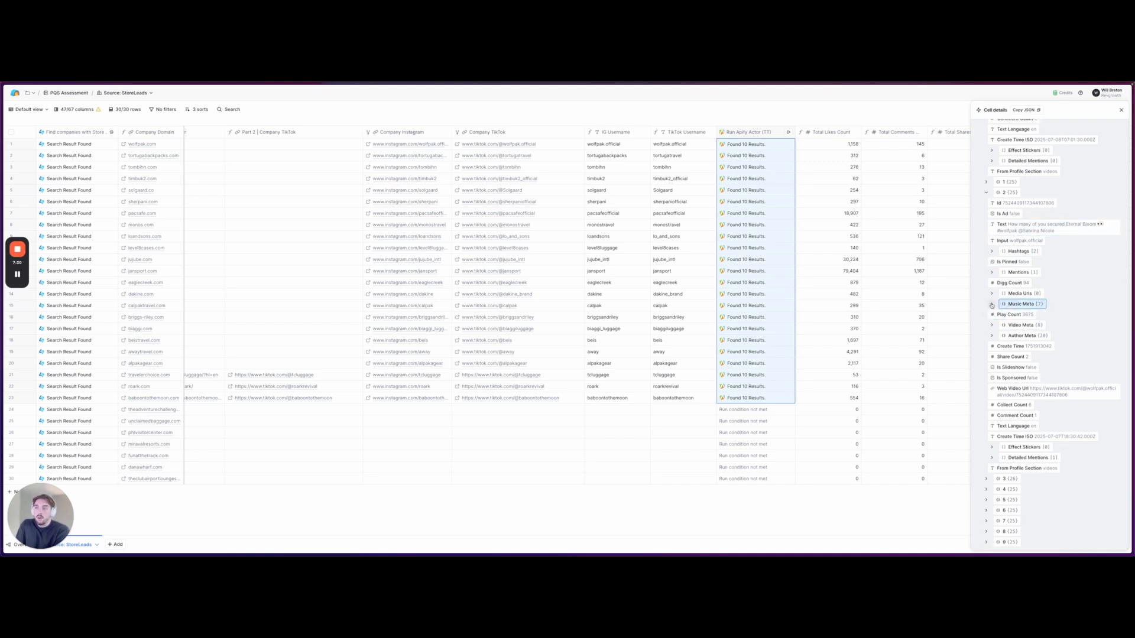
click(991, 304)
click(992, 304)
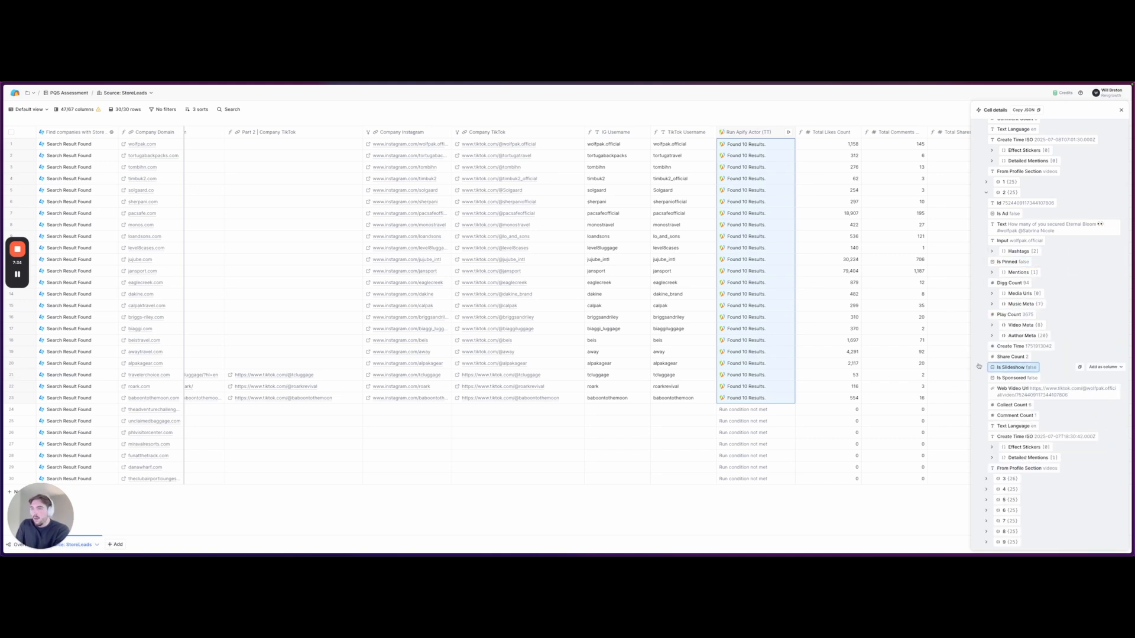
- Close the cell details and review the Total Likes Count and Total Comments column configurations, closing each one
click(1121, 110)
click(836, 134)
click(811, 157)
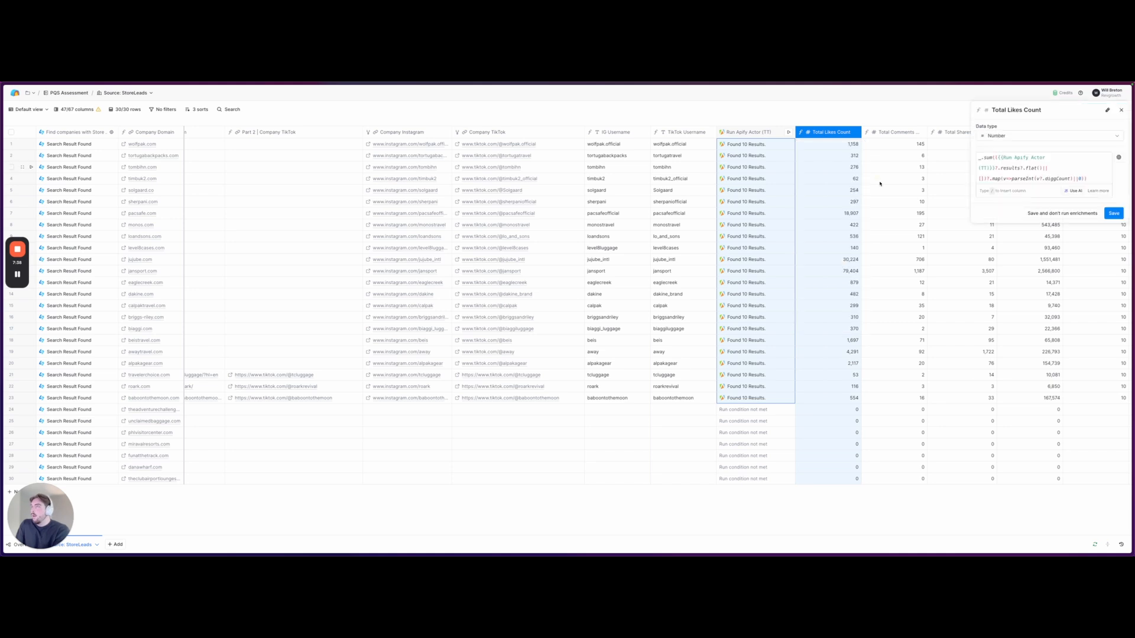
click(1121, 110)
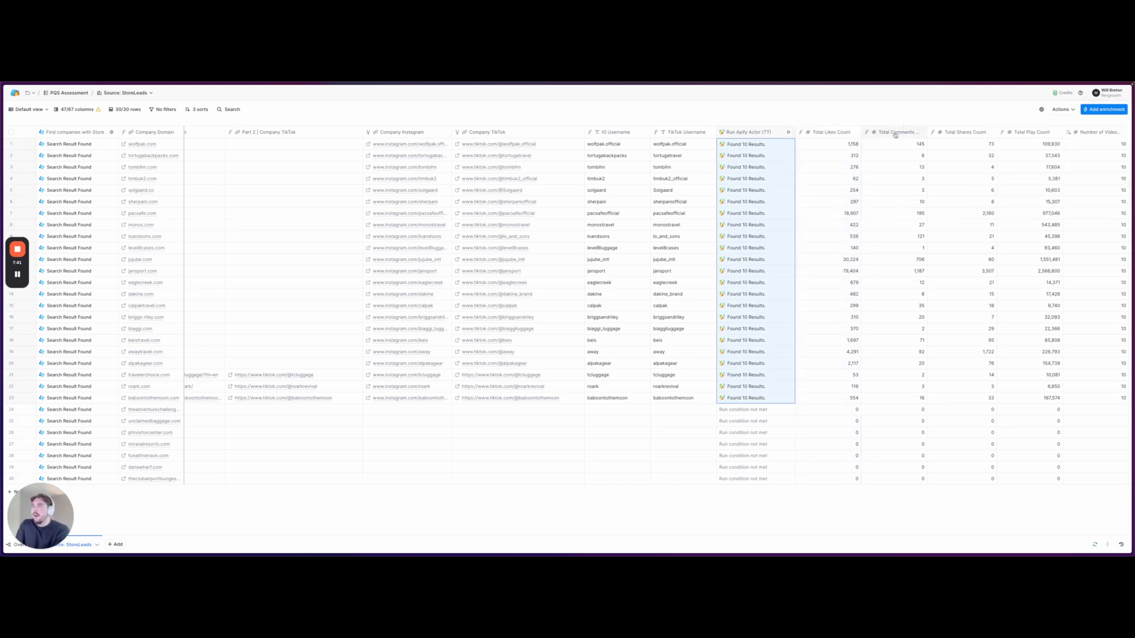
click(894, 132)
click(887, 159)
click(1121, 111)
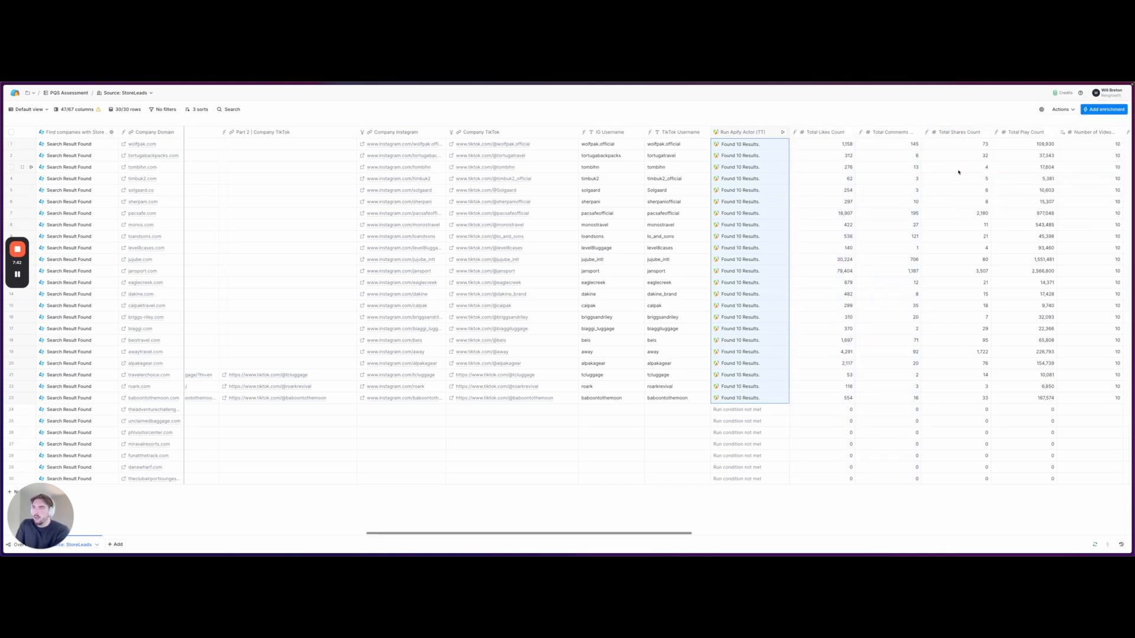
- View the Number of Videos in Latest TT Posts column configuration, close it, and highlight the column's values for the travel brands
scroll(922, 165, right, 3)
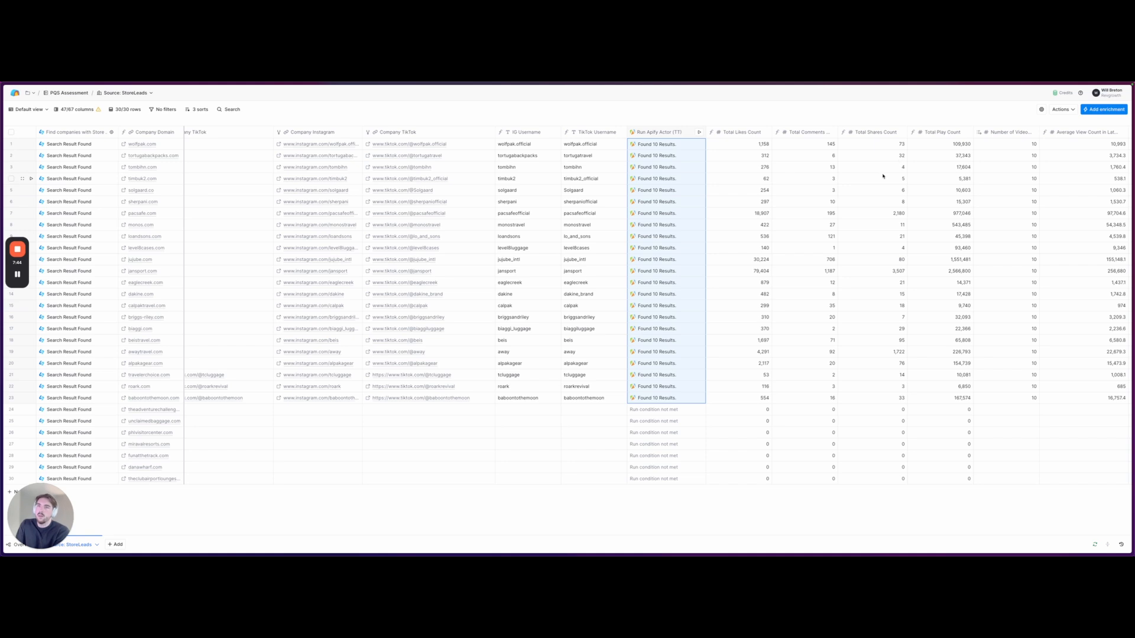
scroll(883, 176, right, 3)
click(923, 132)
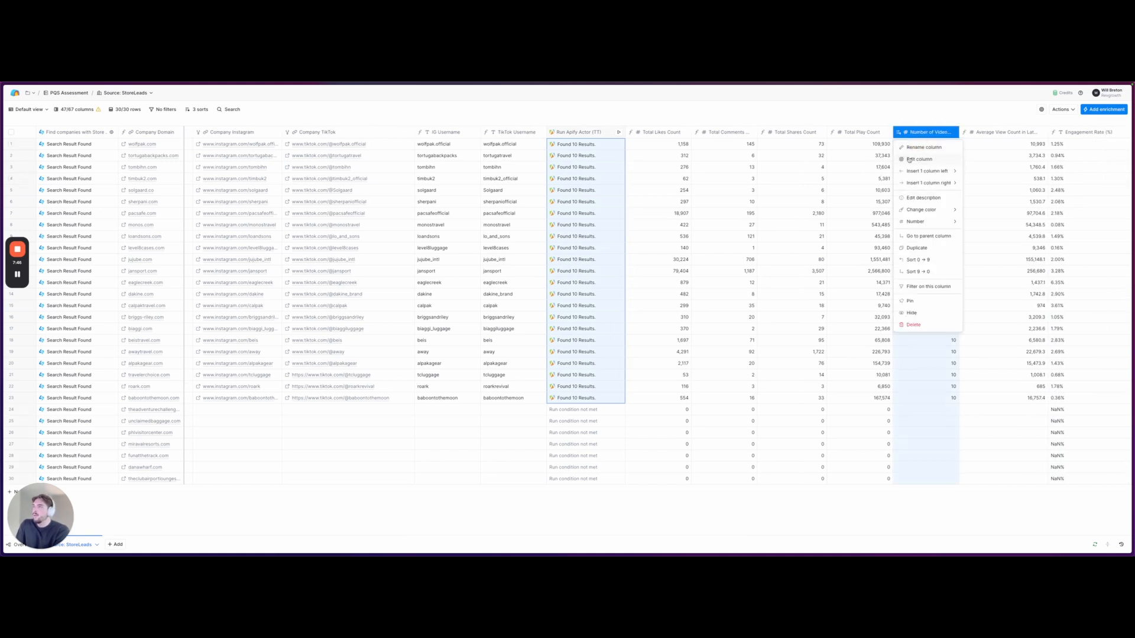
click(909, 160)
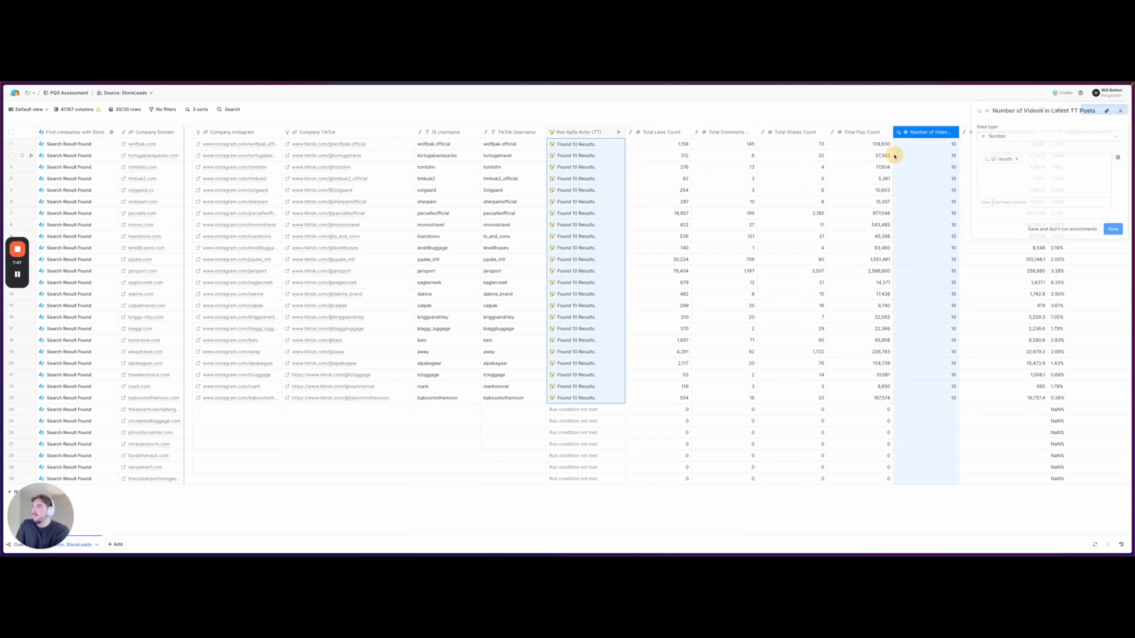
click(1121, 110)
scroll(933, 220, right, 2)
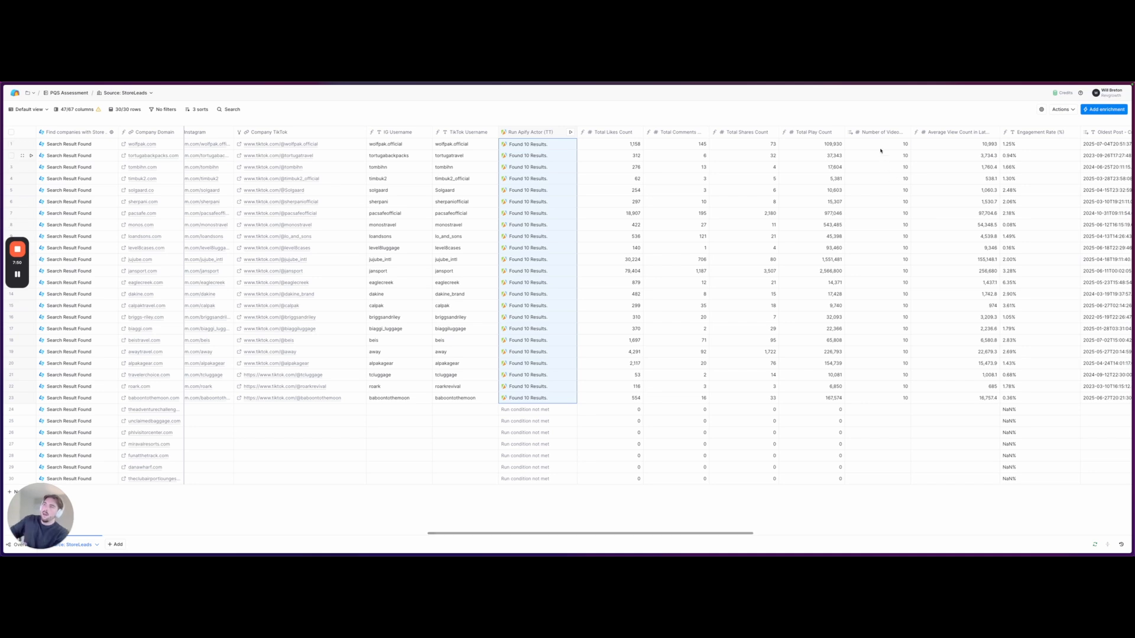
drag(881, 144, 886, 388)
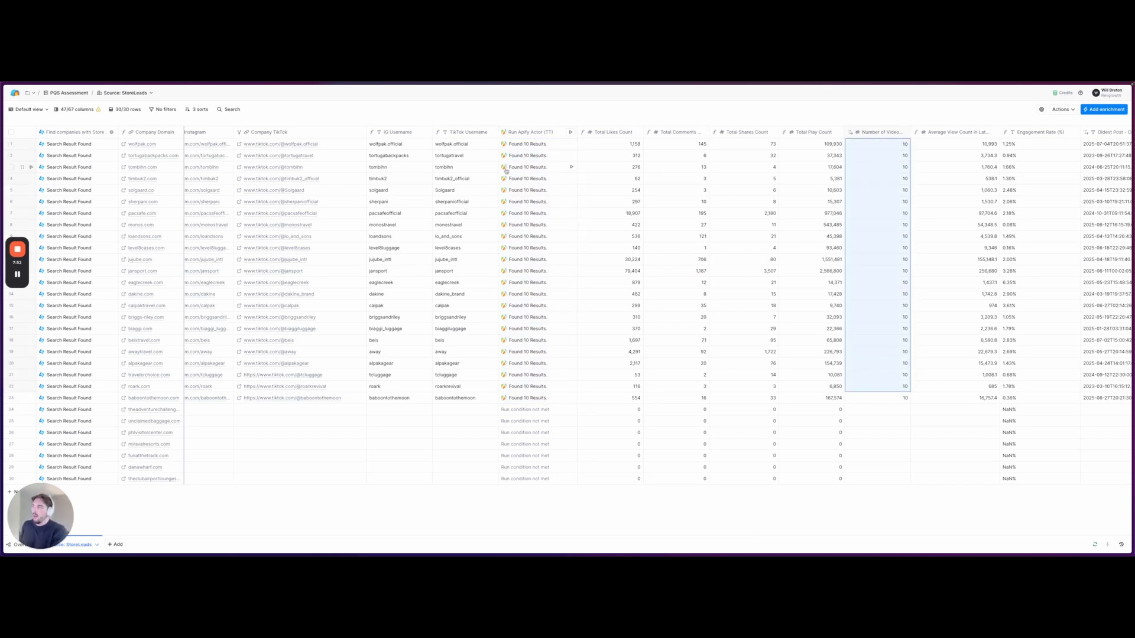
- Review the Average View Count in Latest TT Posts formula, close it, and select timbuk2.com's Engagement Rate (%) value
scroll(801, 223, right, 3)
scroll(801, 223, right, 1)
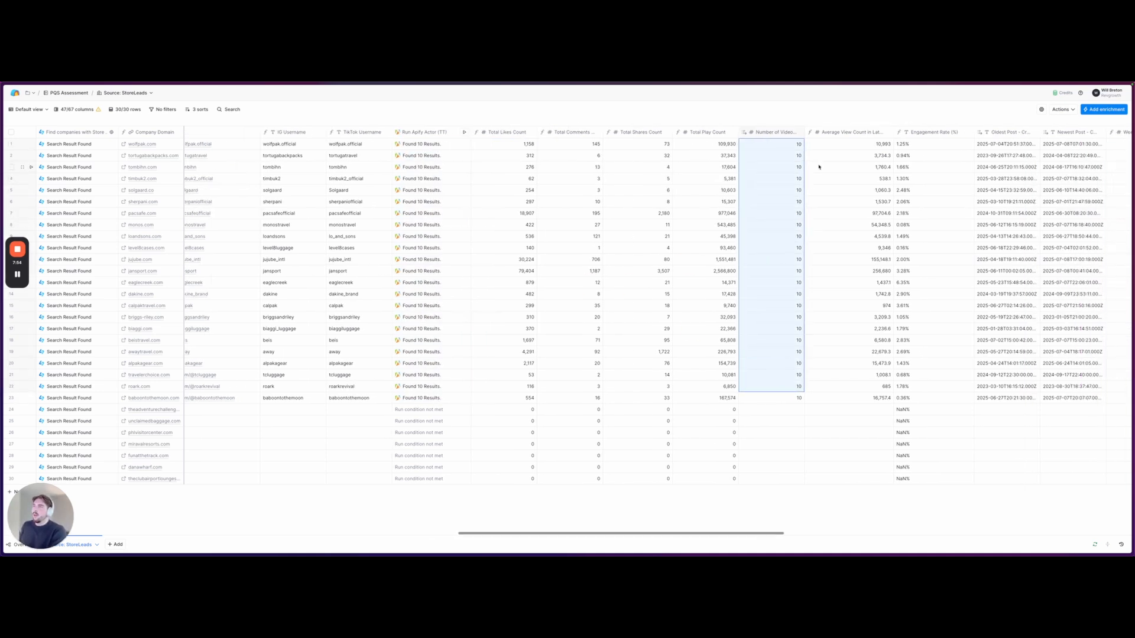
click(844, 132)
click(838, 160)
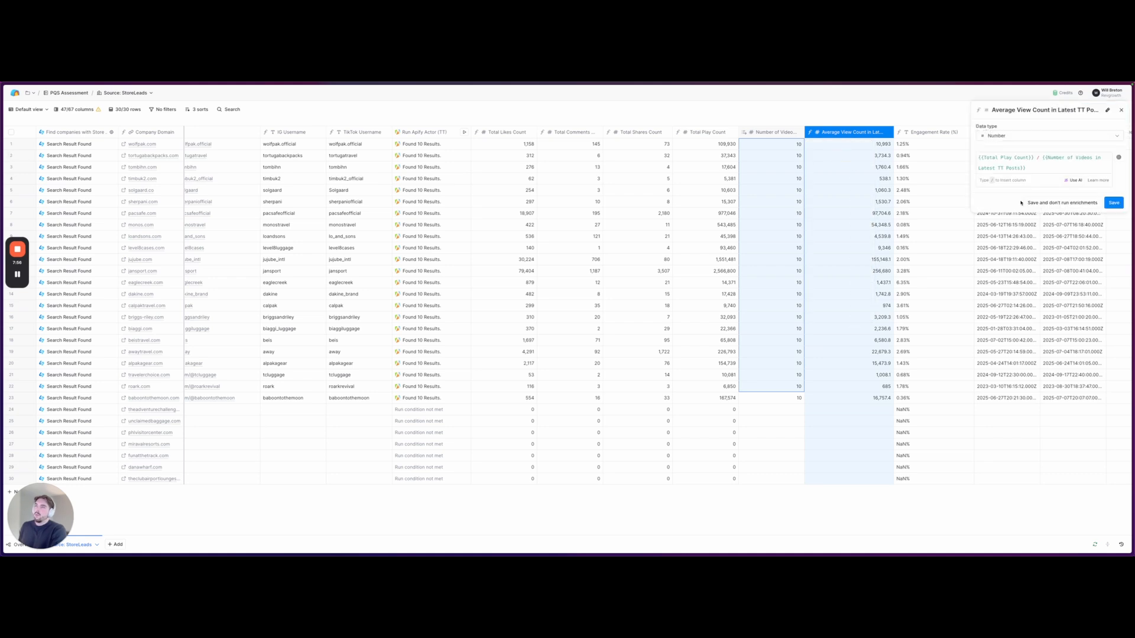
drag(1042, 171, 967, 156)
click(1121, 111)
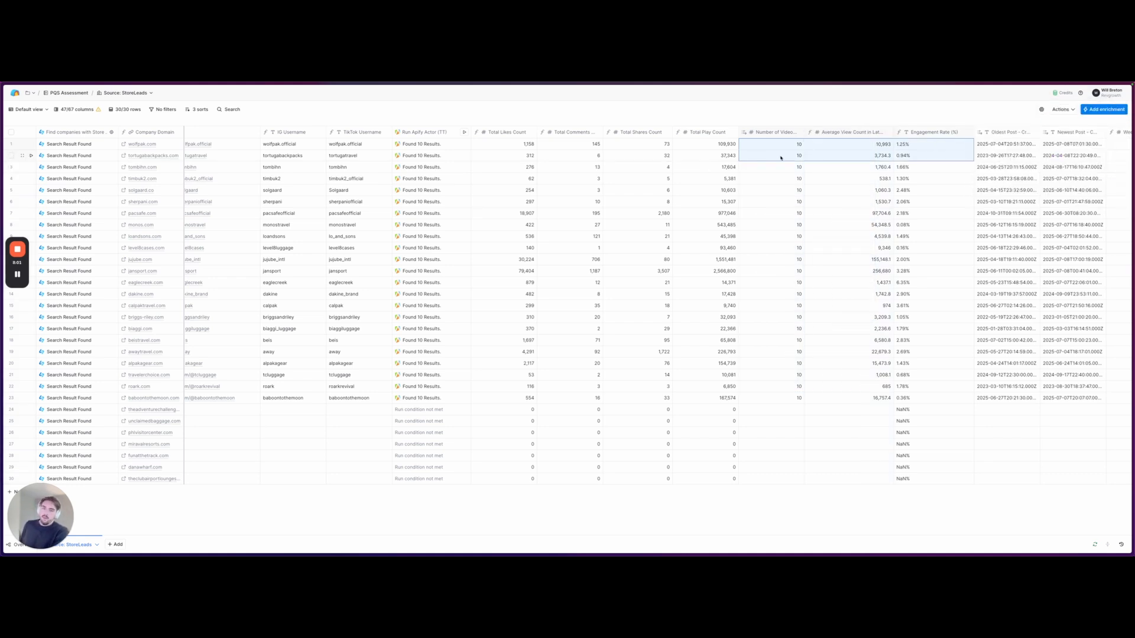
scroll(793, 169, right, 2)
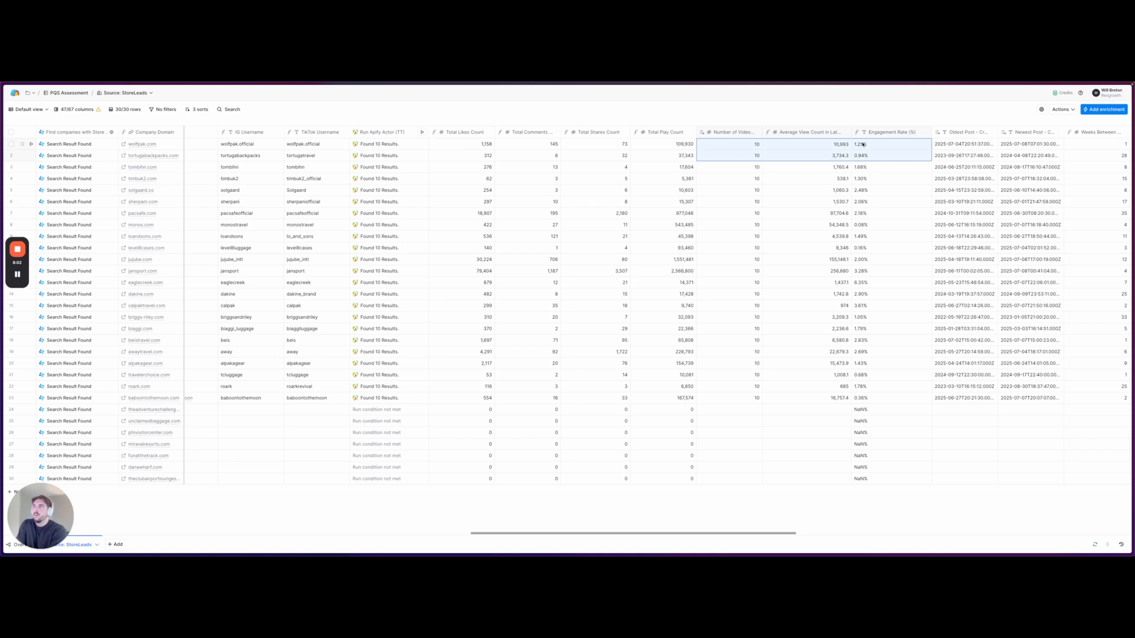
click(889, 177)
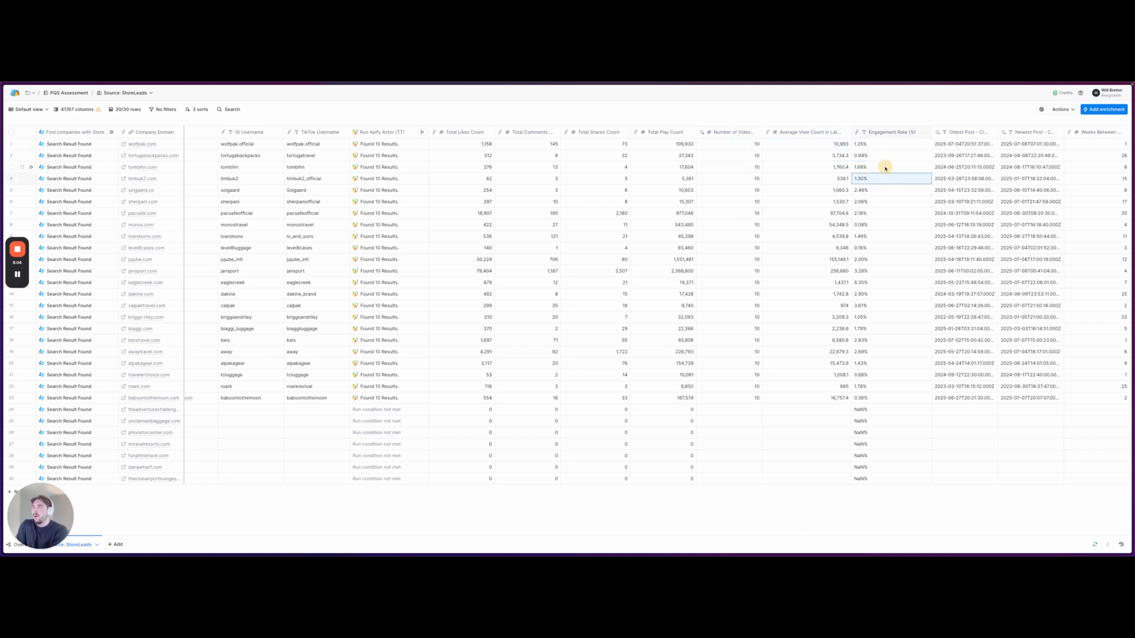
- Inspect wolfpak.com's Oldest Post and Newest Post create times, highlighting the Newest Post values across the travel brands
scroll(638, 172, right, 4)
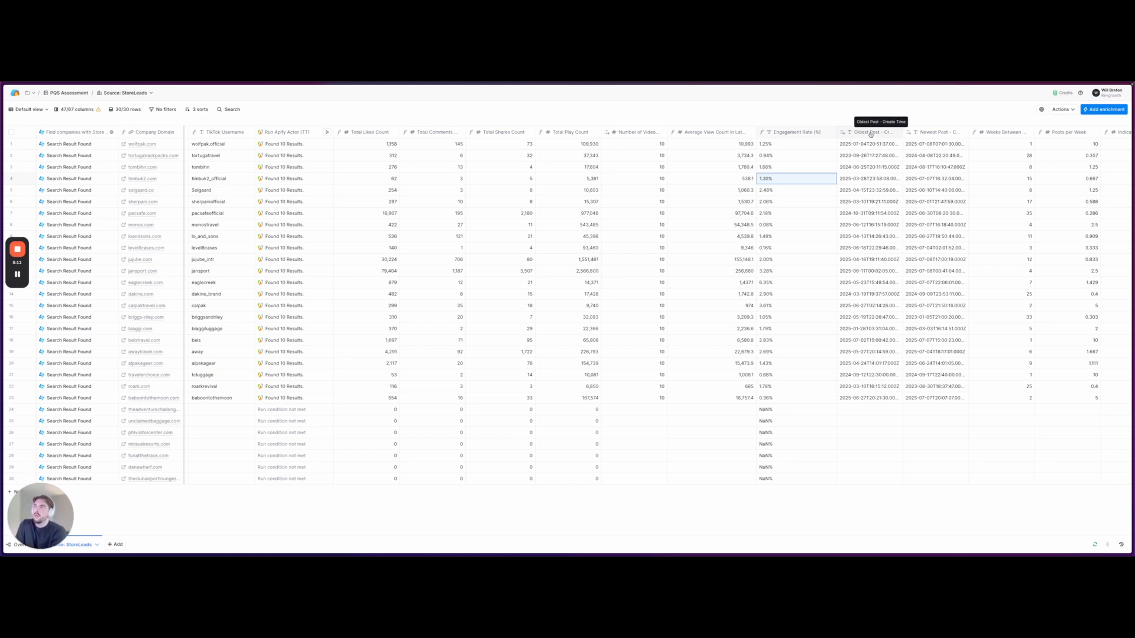
click(870, 134)
click(846, 116)
click(861, 145)
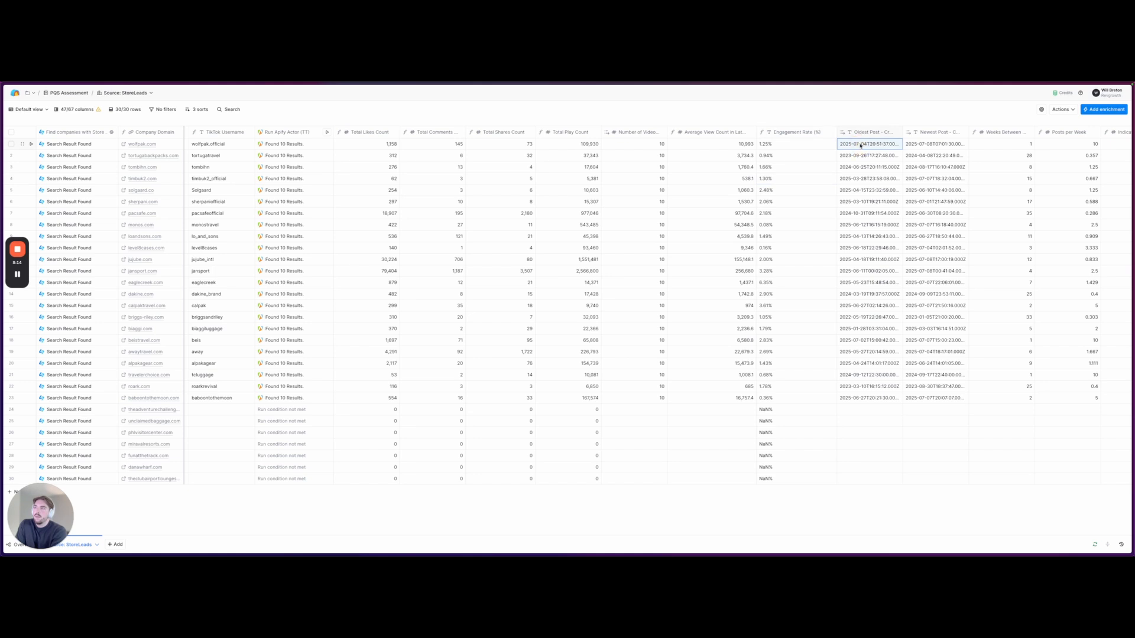
click(931, 145)
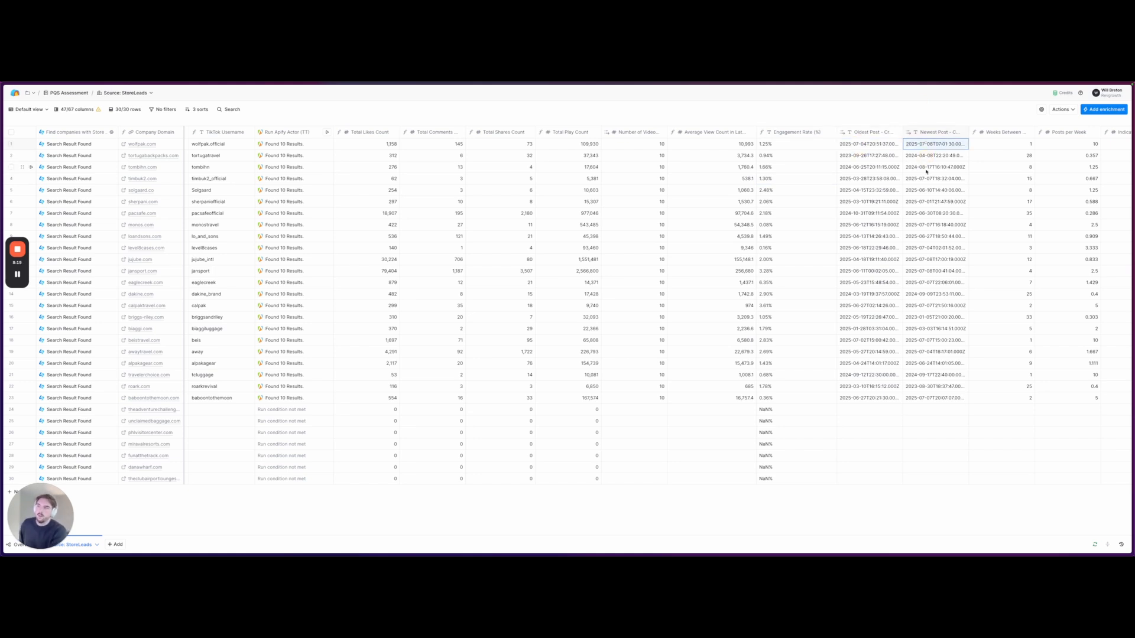
drag(925, 399, 913, 156)
click(917, 146)
double_click(926, 144)
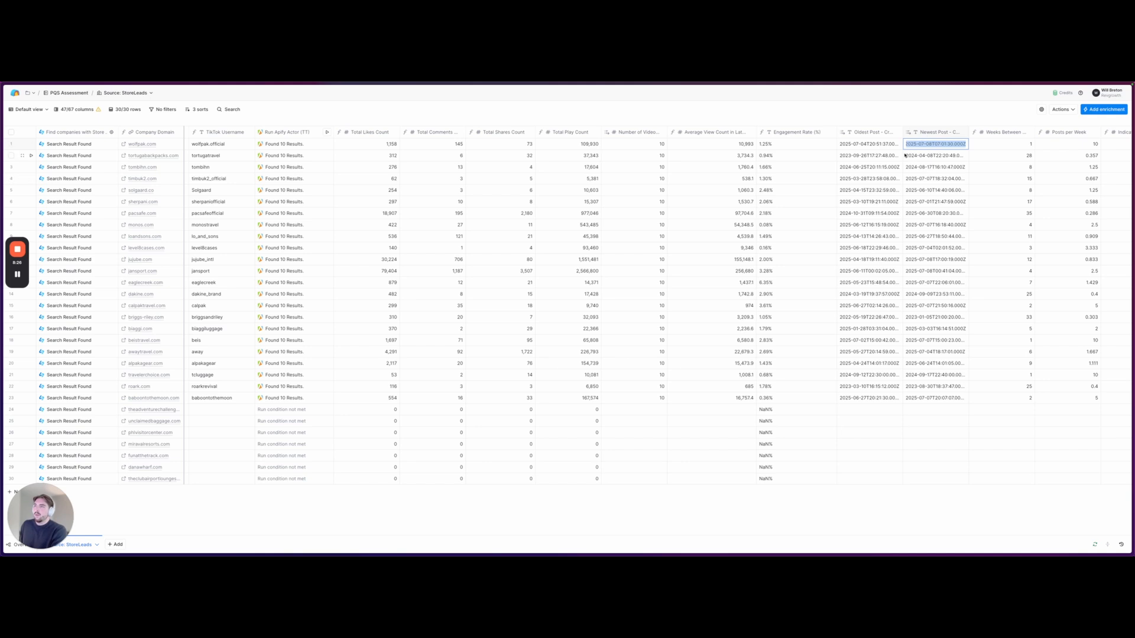
click(878, 146)
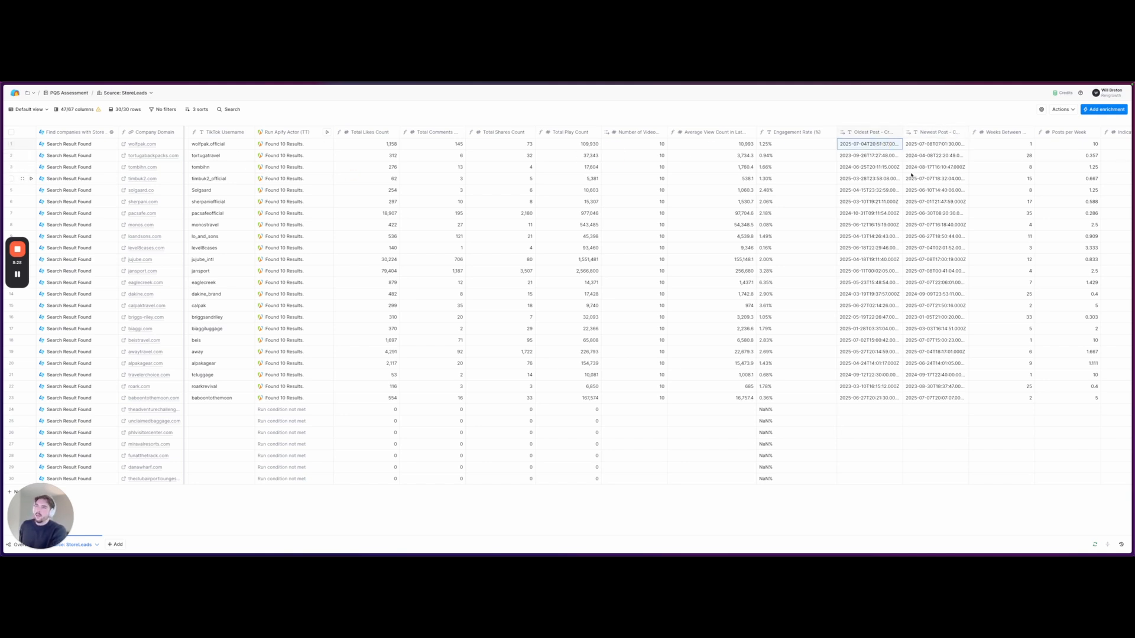
- Open the Weeks Between Posts column for editing to view its formula
scroll(925, 131, right, 3)
click(919, 138)
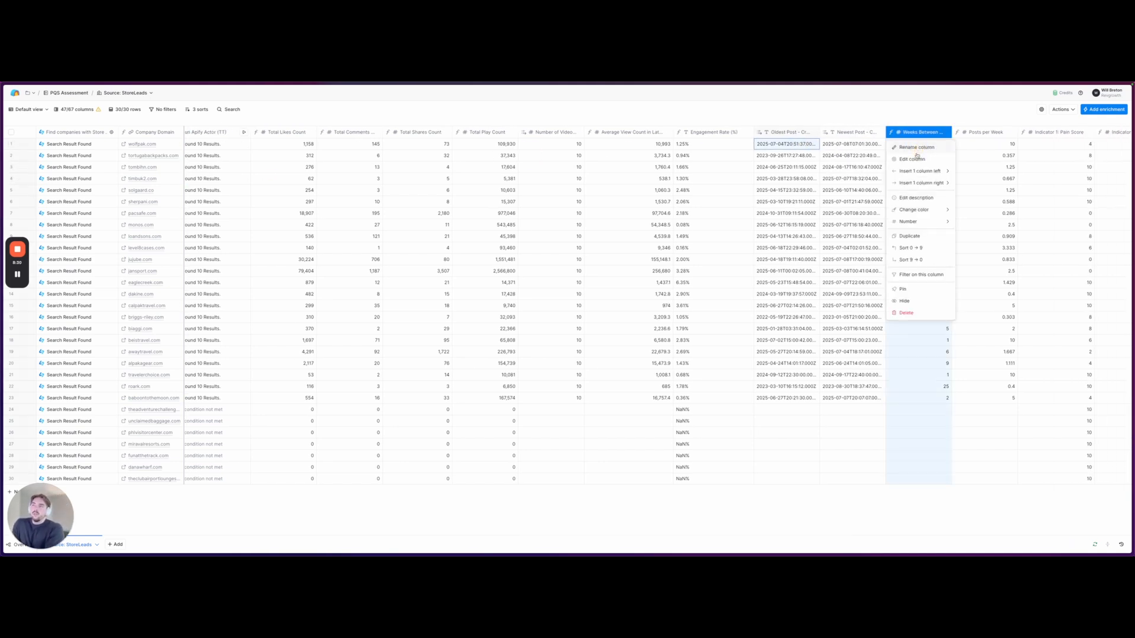
click(901, 179)
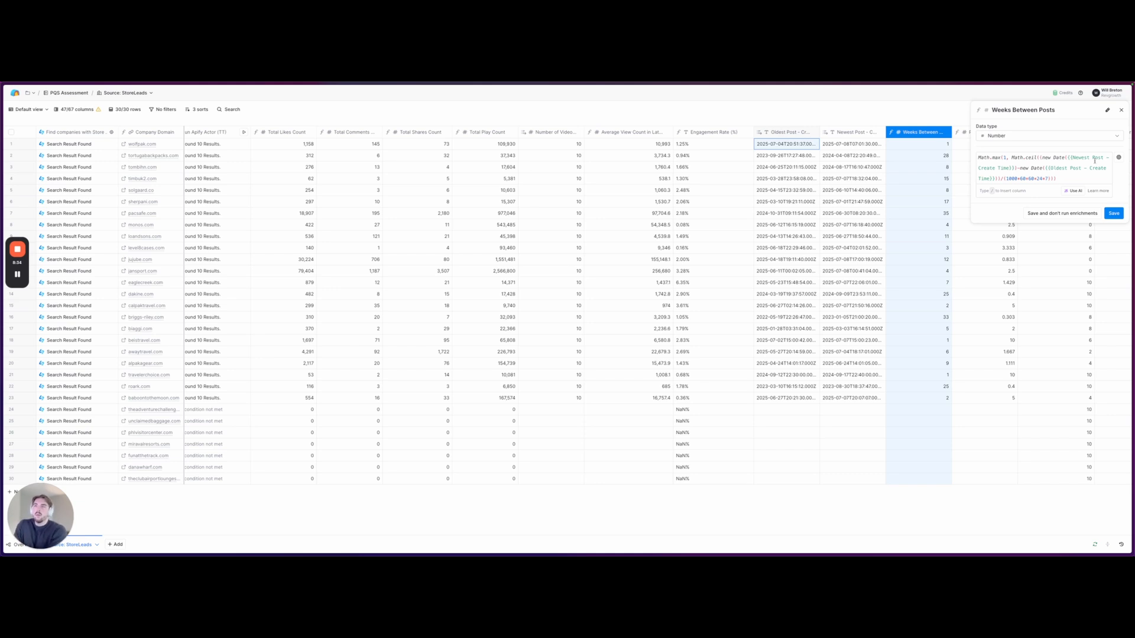
- Inspect the Weeks Between Posts values, highlight tortugabackpacks.com's Engagement Rate through Posts per Week cells, and close the column configuration
scroll(942, 150, right, 3)
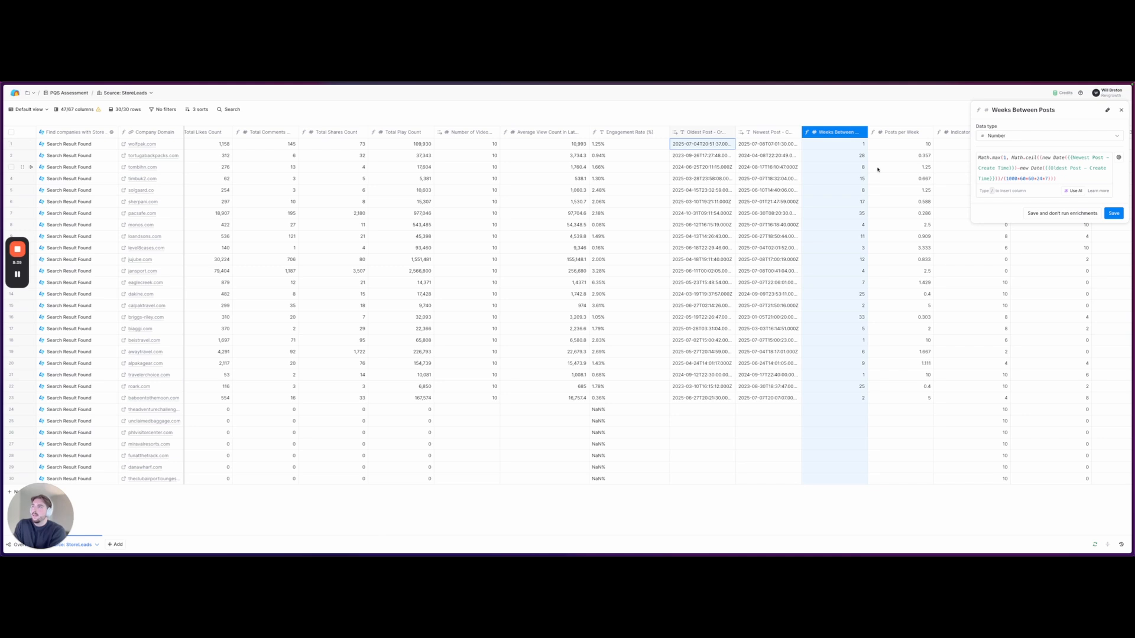
click(860, 164)
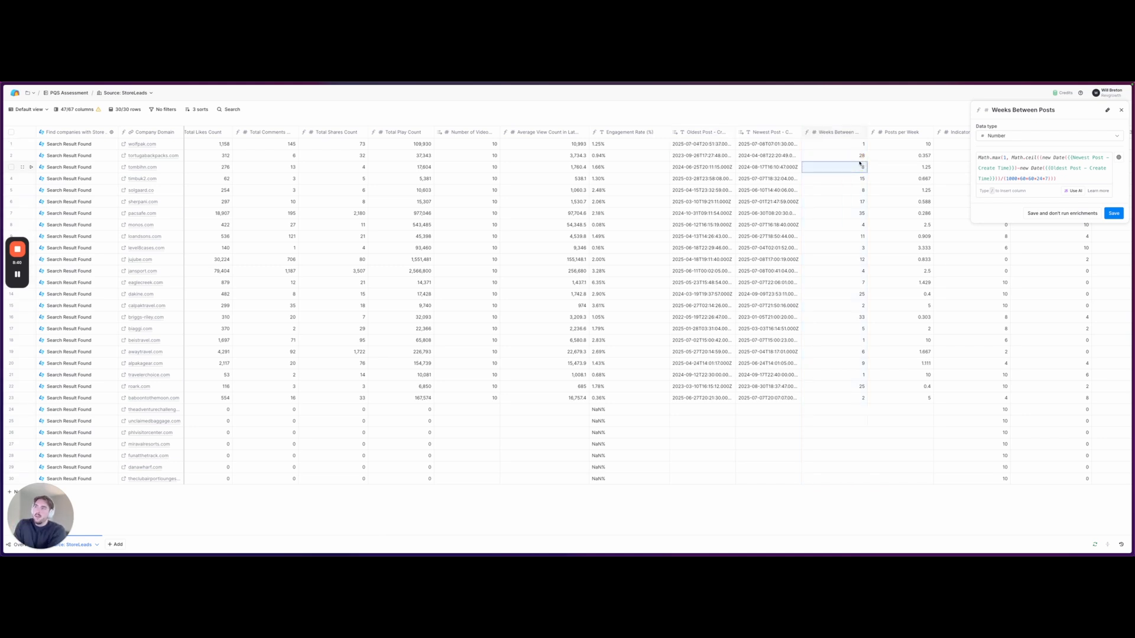
scroll(862, 167, right, 1)
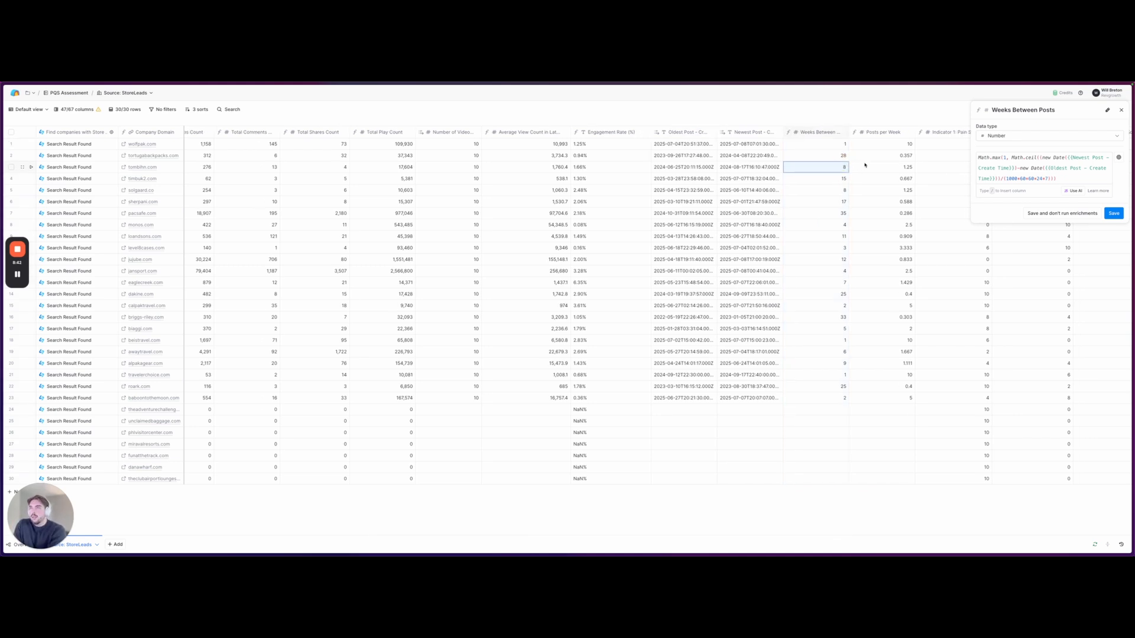
click(806, 157)
drag(642, 156, 880, 159)
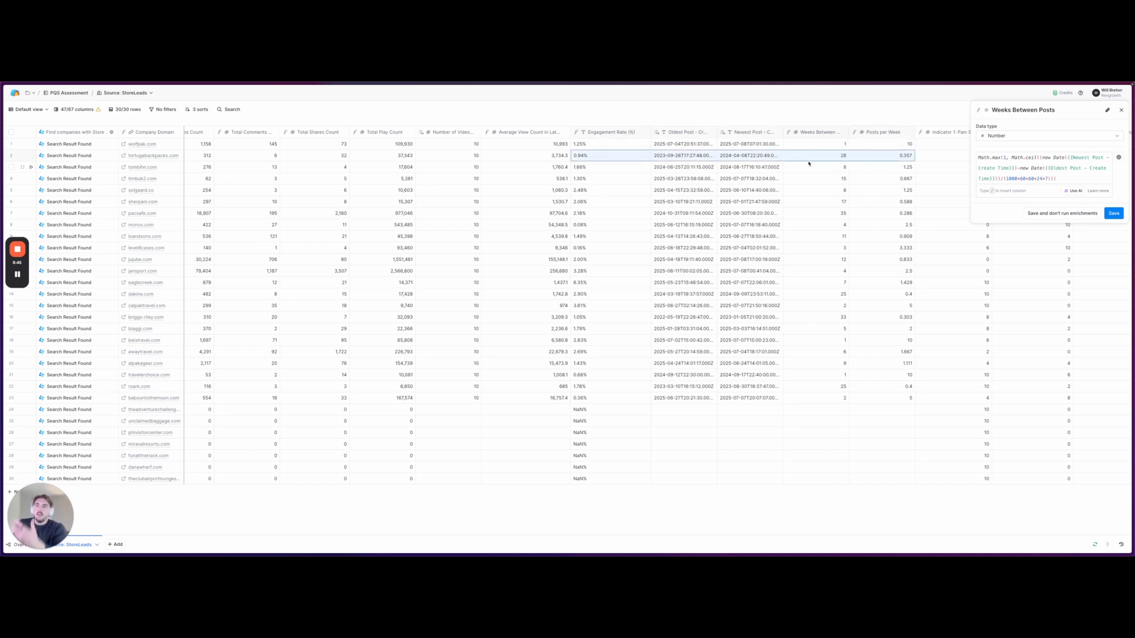
click(1123, 110)
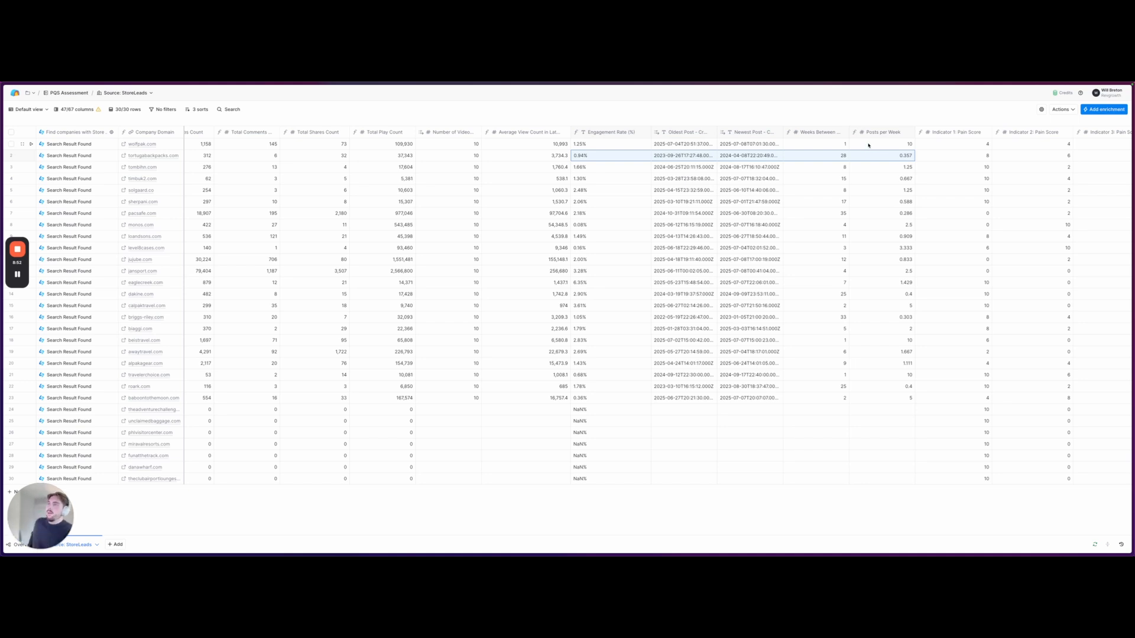
- Bring up the Posts per Week column's options, dismiss them, and select wolfpak.com's Weeks Between Posts value
click(874, 134)
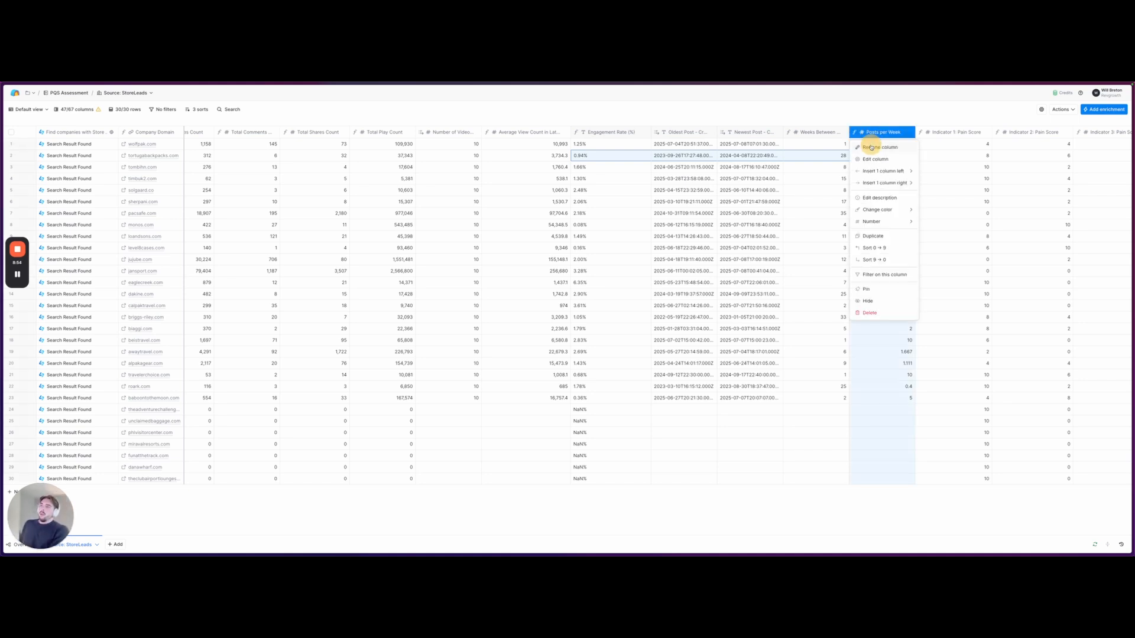
click(829, 149)
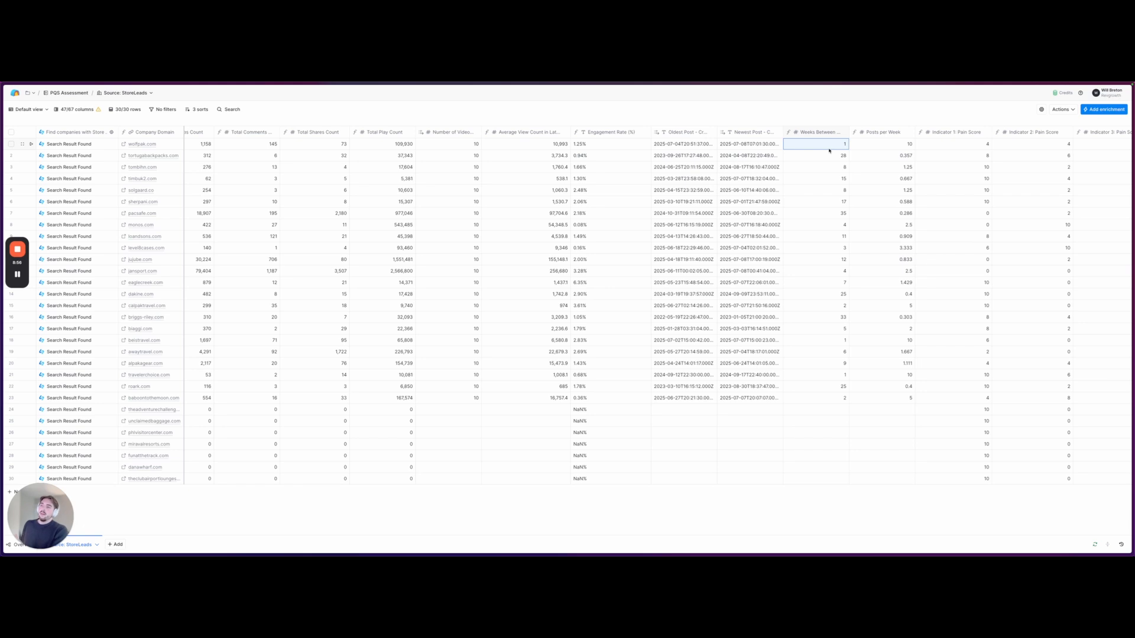
scroll(878, 170, right, 2)
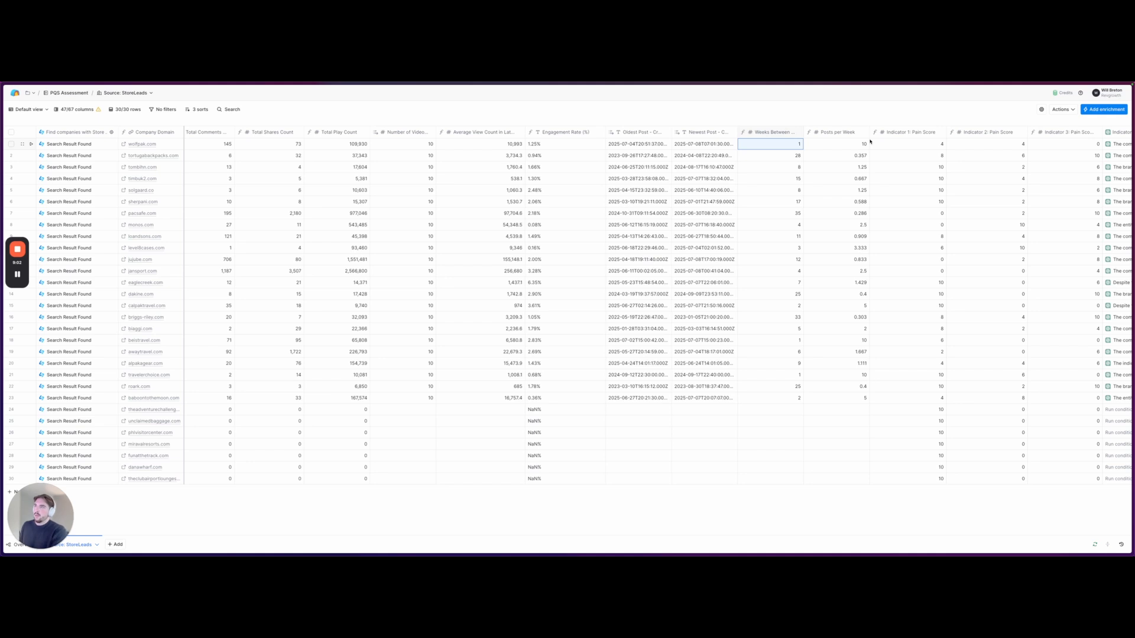
- Open the Indicator 1: Pain Score column for editing and examine the average view count thresholds in its formula
click(913, 132)
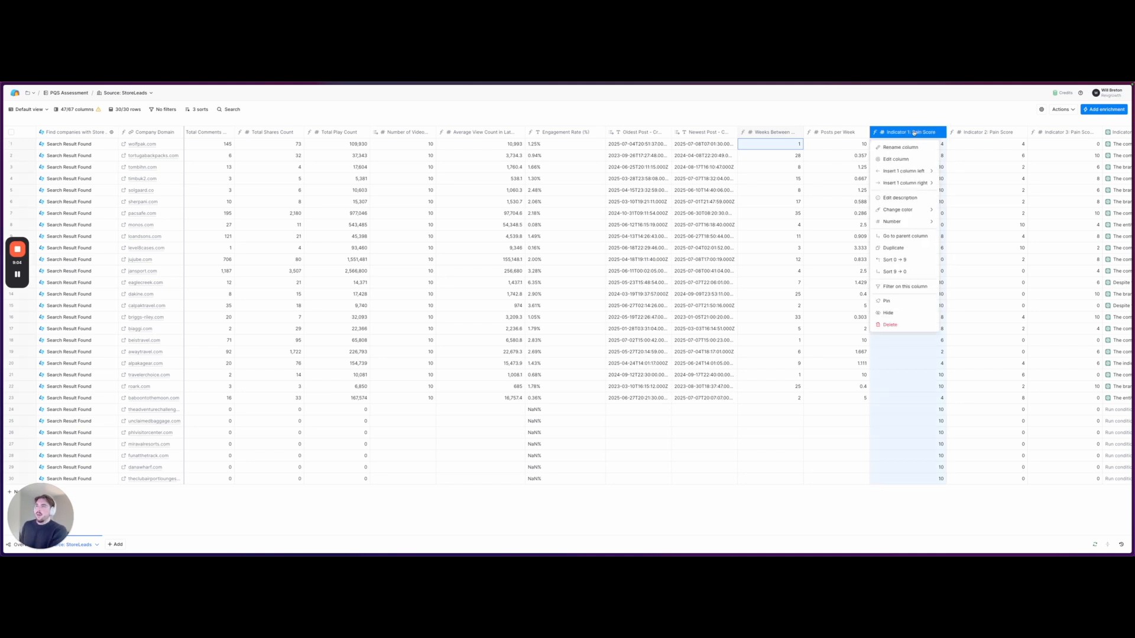
click(896, 159)
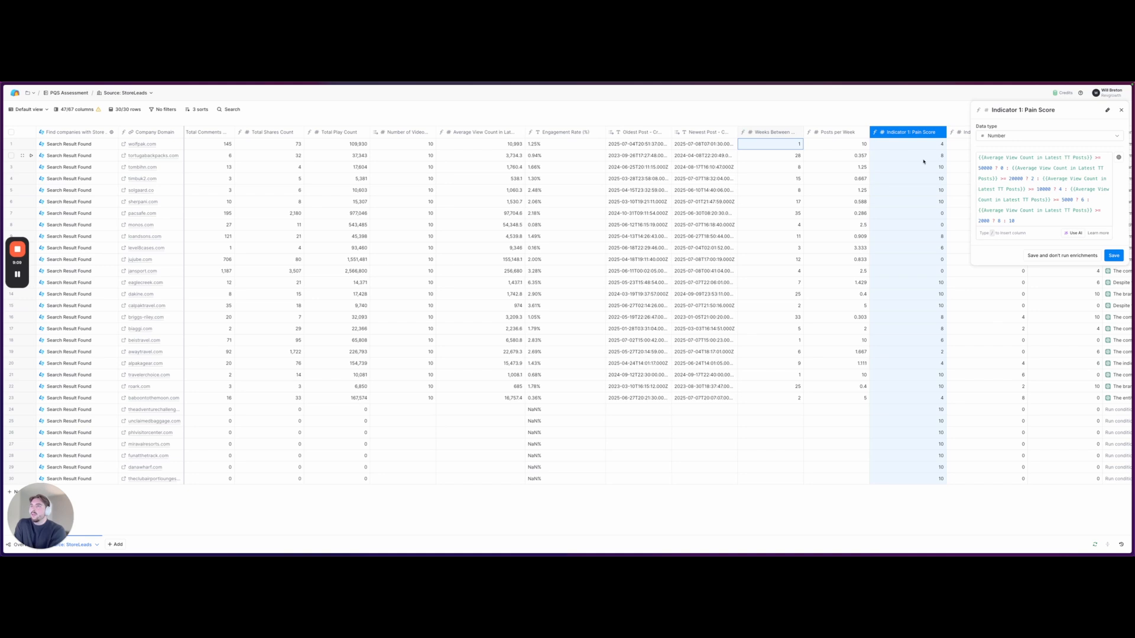
drag(980, 168, 1004, 168)
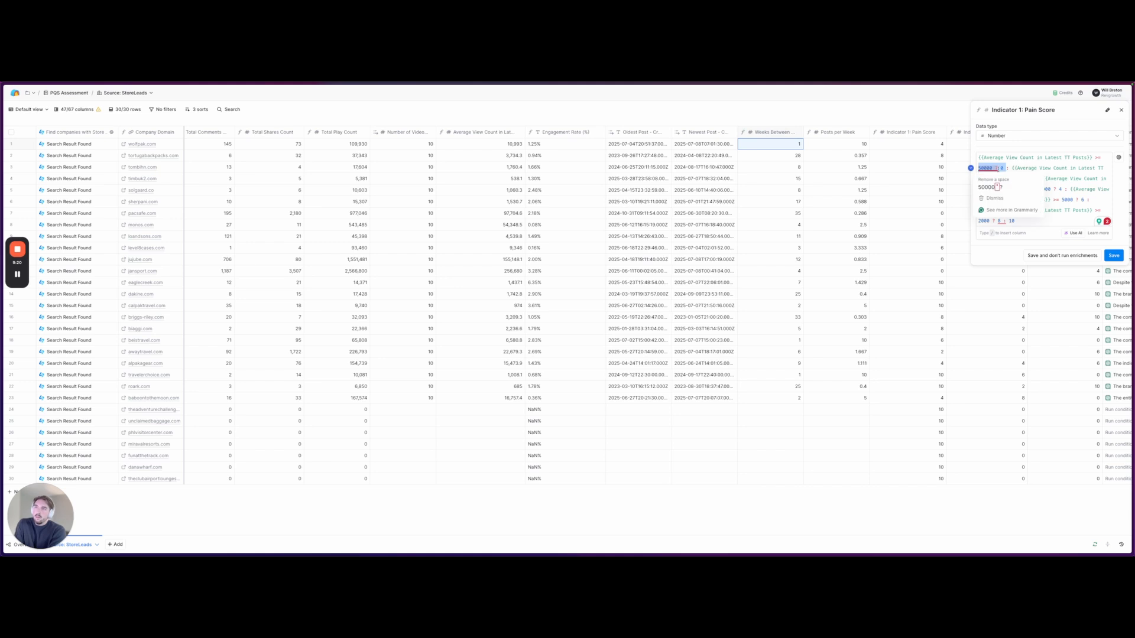
double_click(1015, 178)
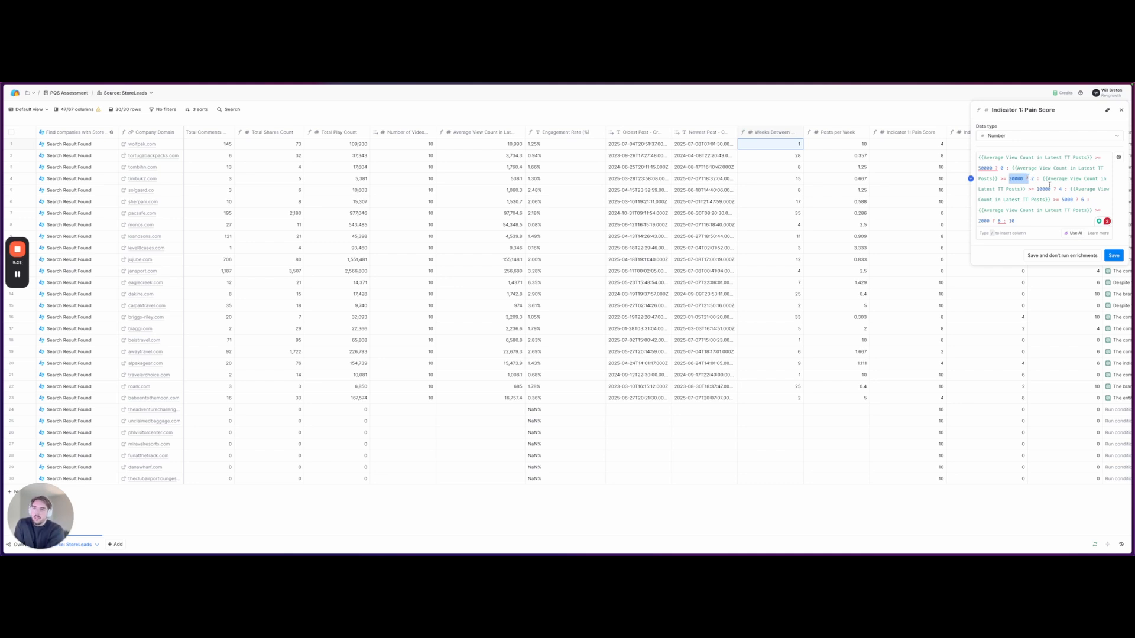
click(1043, 189)
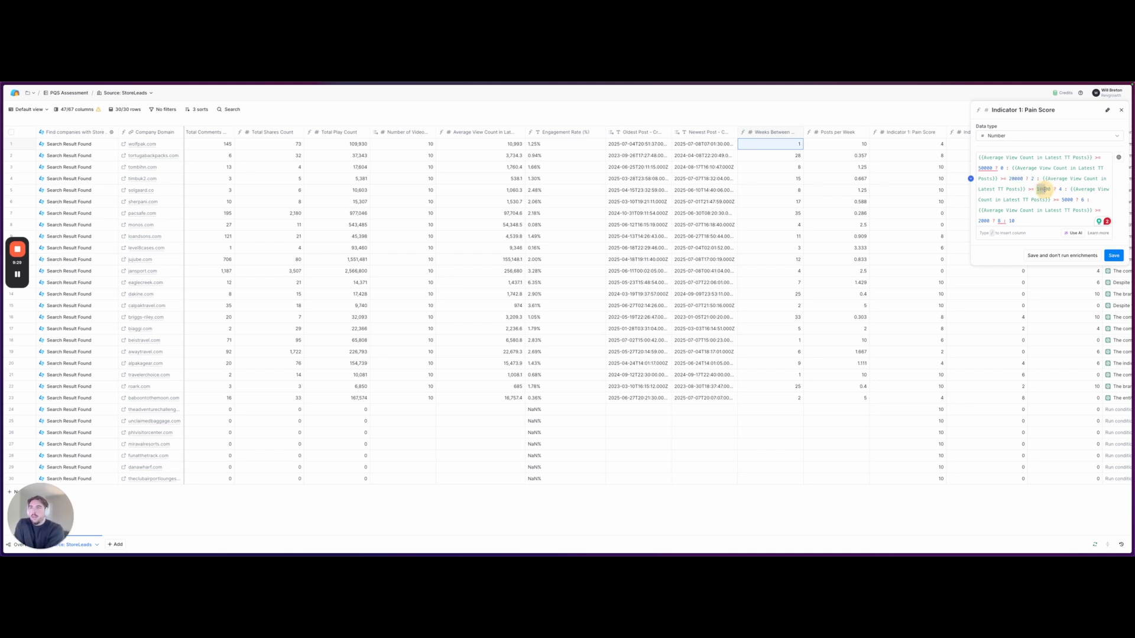
click(1081, 200)
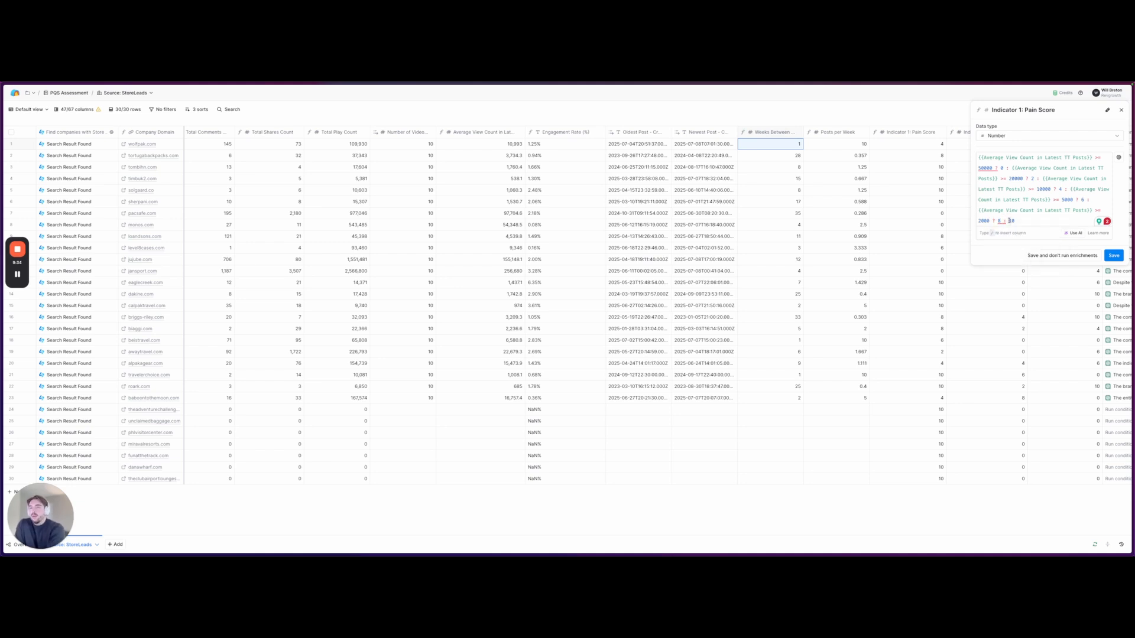
- Select wolfpak.com's Indicator 1: Pain Score value and finish viewing that column's formula
scroll(873, 171, right, 3)
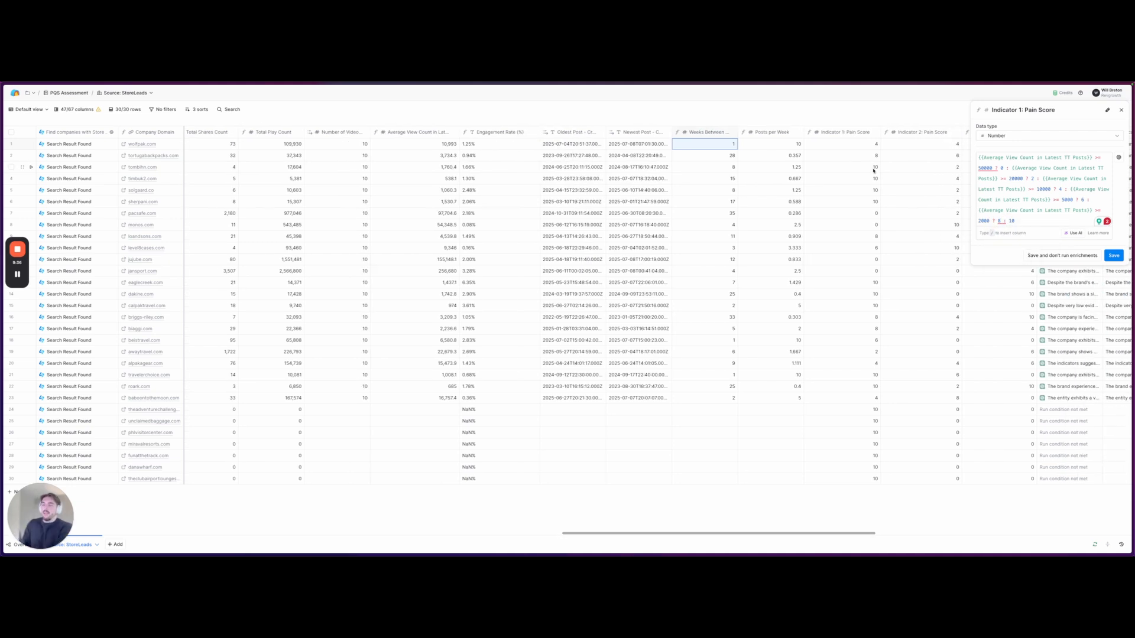
click(861, 144)
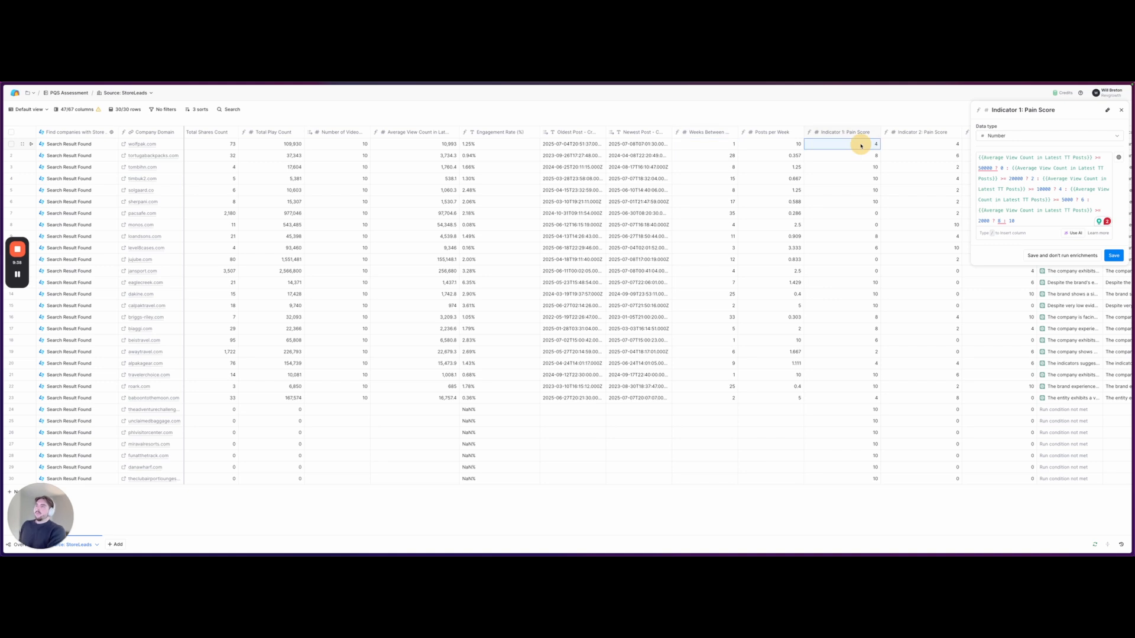
scroll(861, 142, right, 2)
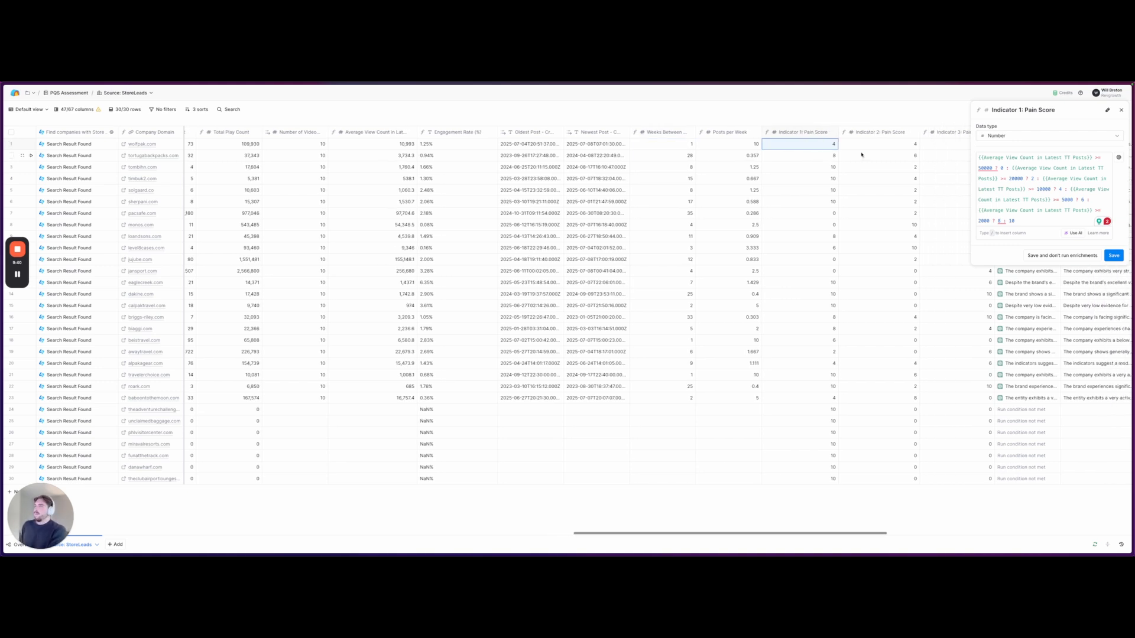
click(1121, 110)
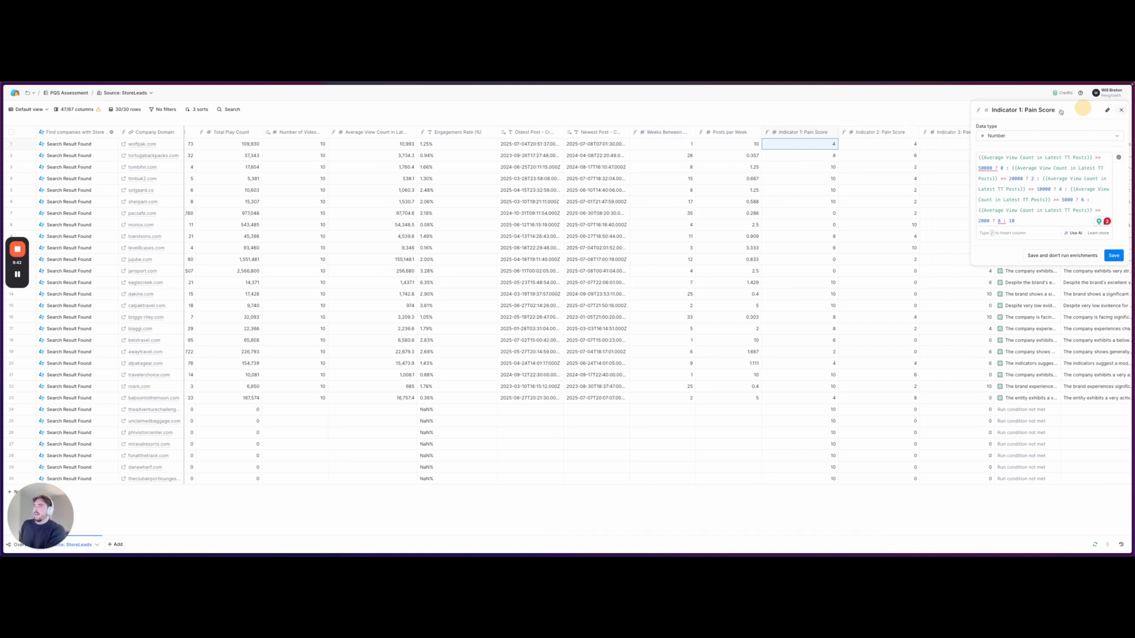
- Open the Indicator 2: Pain Score column for editing and examine the engagement rate thresholds in its formula
click(860, 146)
click(868, 131)
click(854, 160)
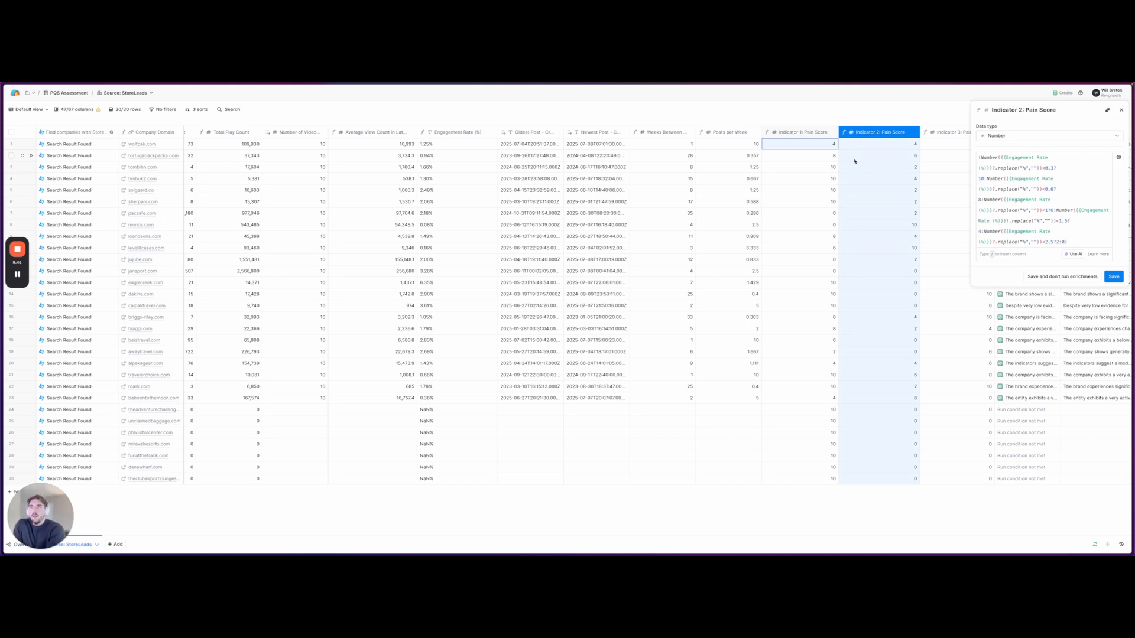
drag(1068, 241, 976, 160)
click(981, 156)
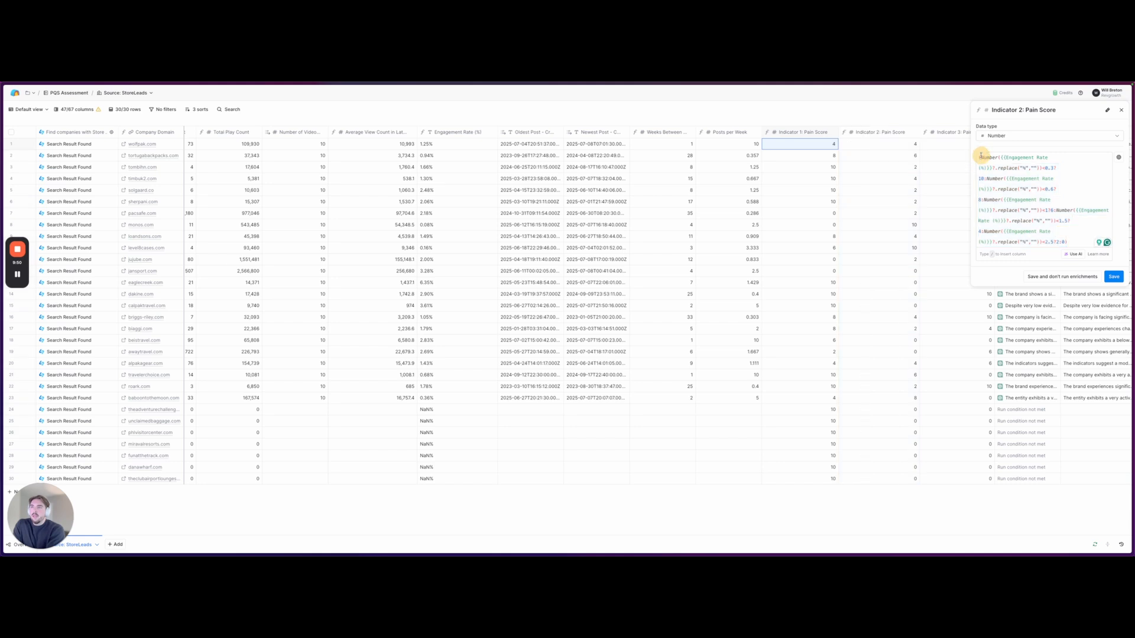
click(1058, 221)
text(1)
- Highlight the Indicator 2: Pain Score values, highlight level8cases.com's row through that score, and close the column configuration
drag(863, 143, 868, 363)
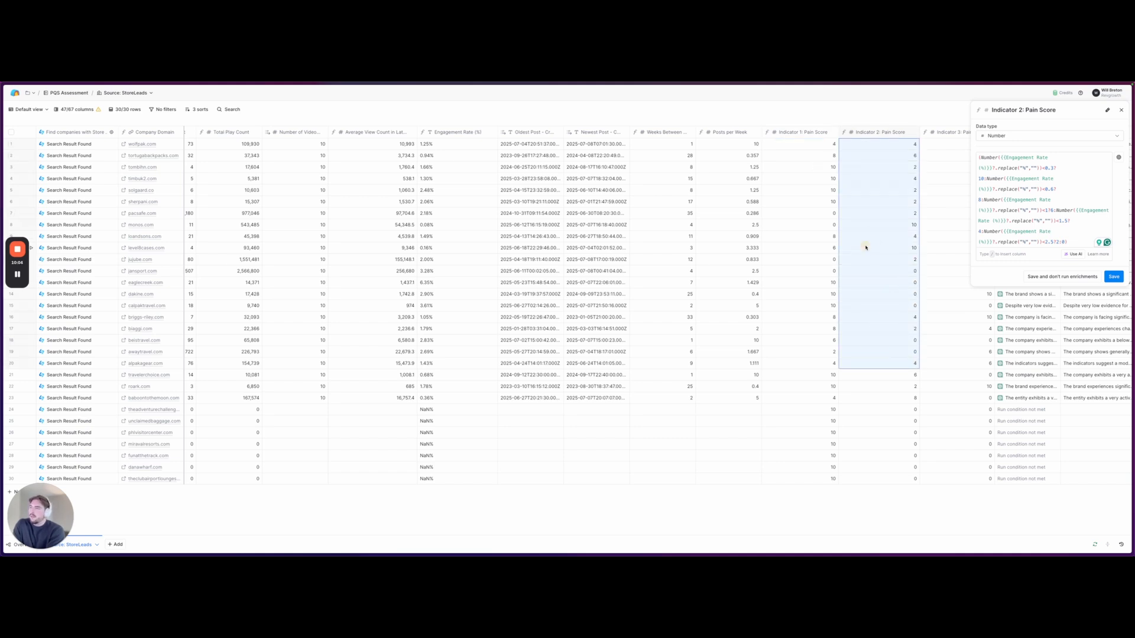
click(767, 248)
drag(135, 250, 902, 246)
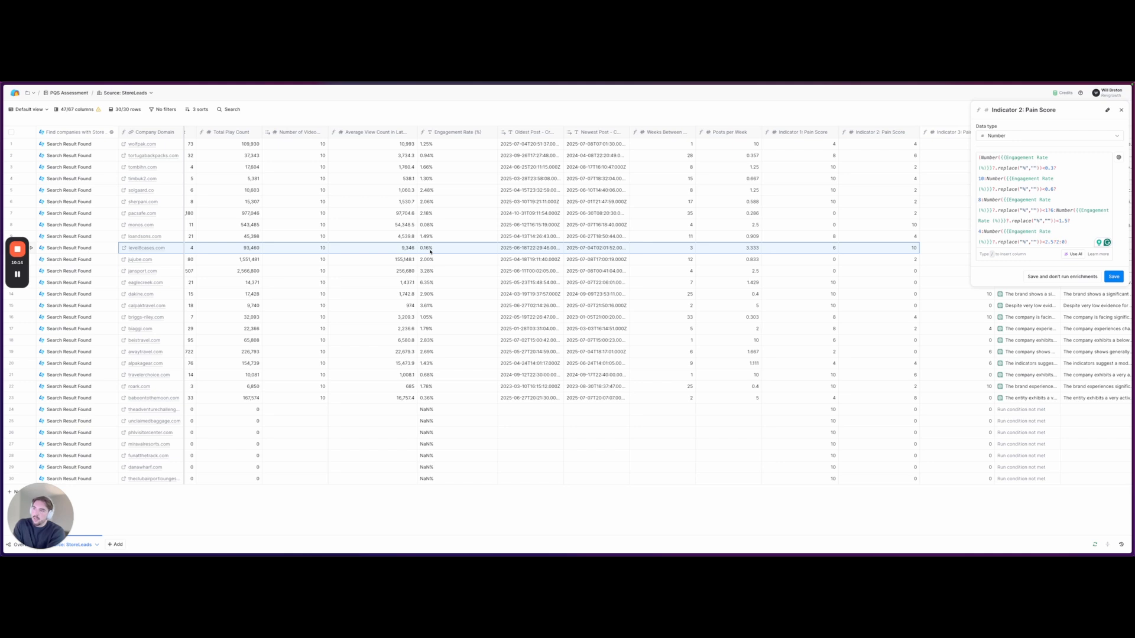
click(1120, 111)
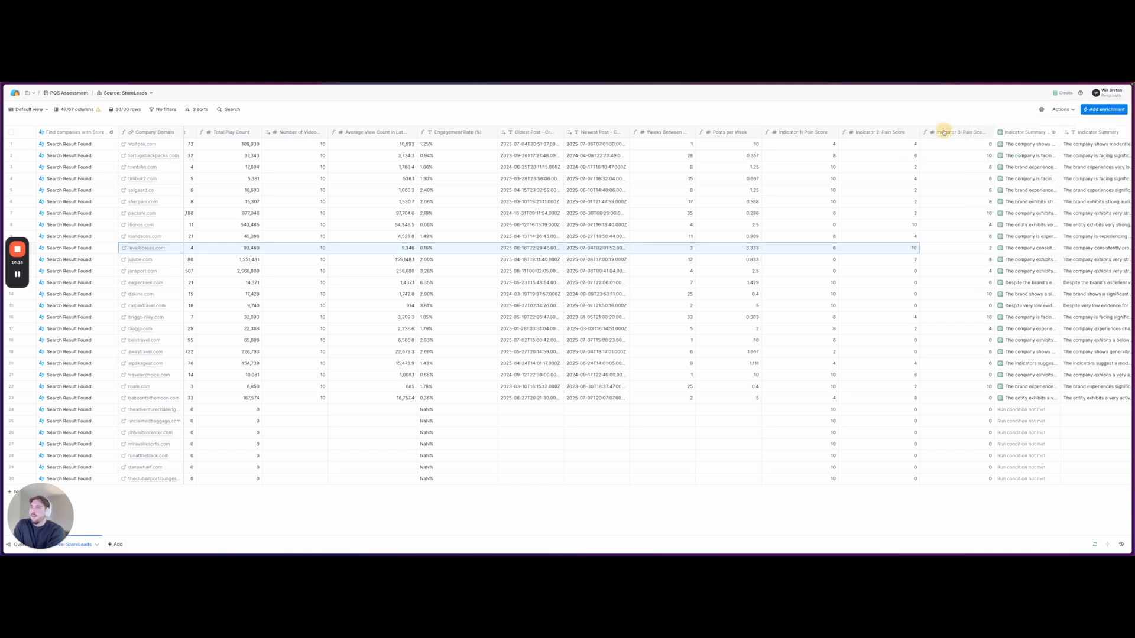
- Open the Indicator 3: Pain Score column for editing, highlight its whole formula, and inspect the Posts per Week values it uses
click(944, 131)
click(934, 159)
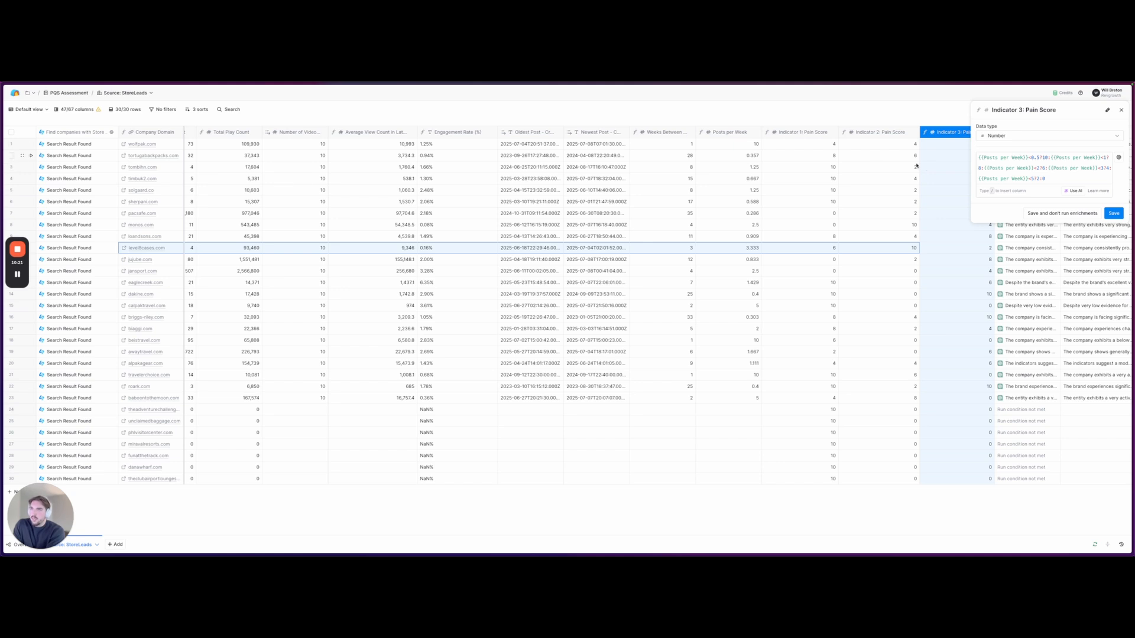
drag(1049, 178, 957, 148)
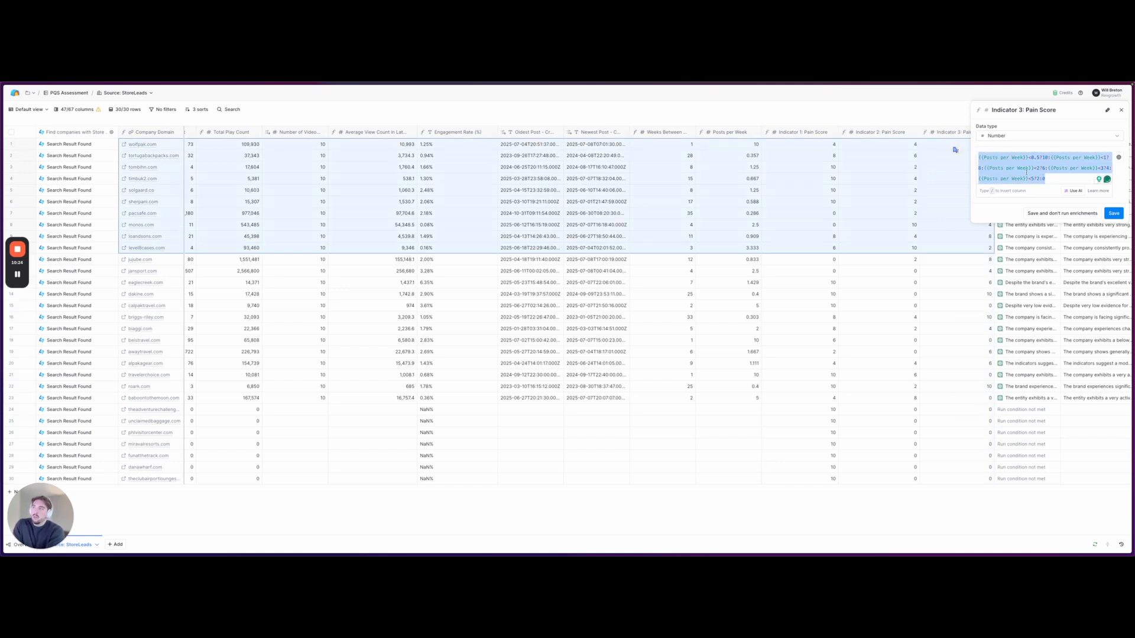
drag(721, 145, 728, 249)
scroll(728, 249, right, 1)
click(776, 227)
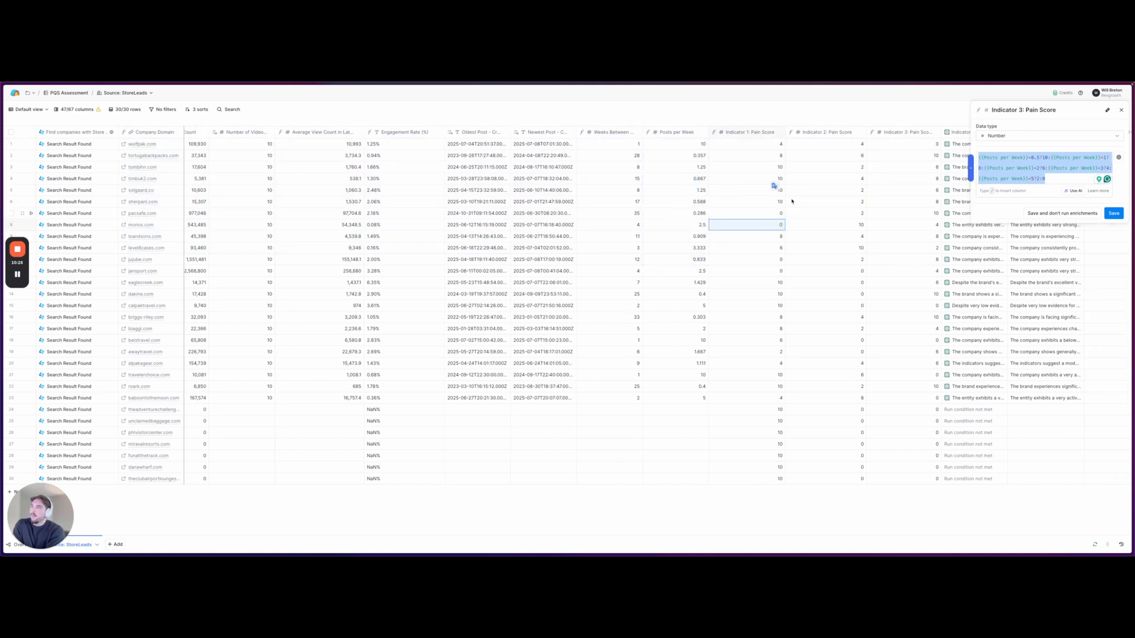
- Compare the Posts per Week values of wolfpak.com and tortugabackpacks.com with their Indicator 3: Pain Score values
click(667, 143)
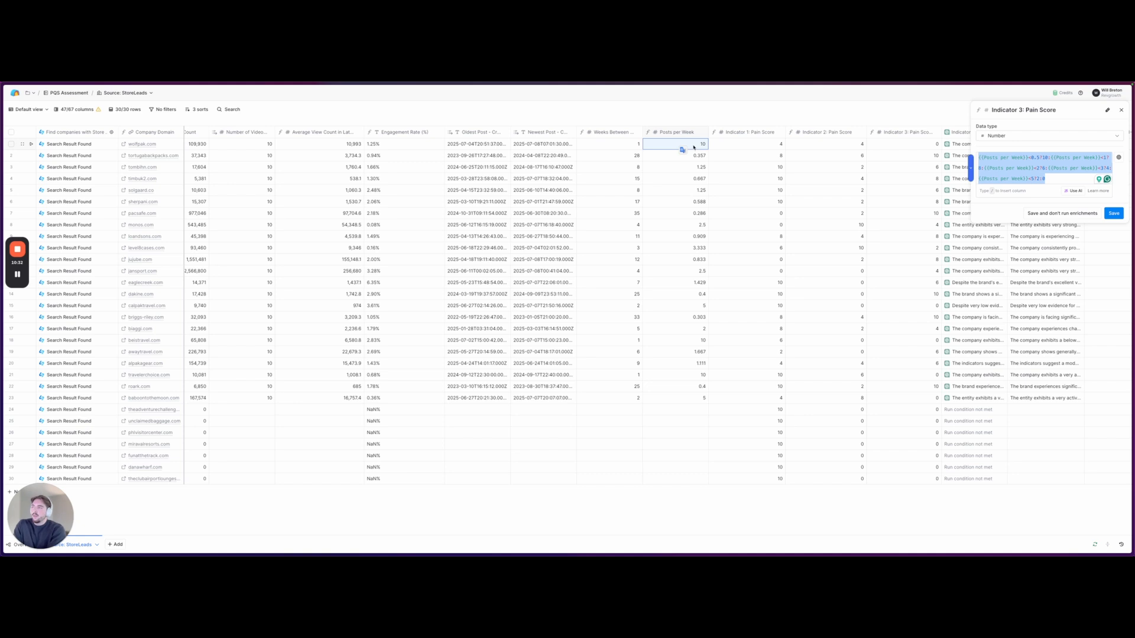
click(899, 144)
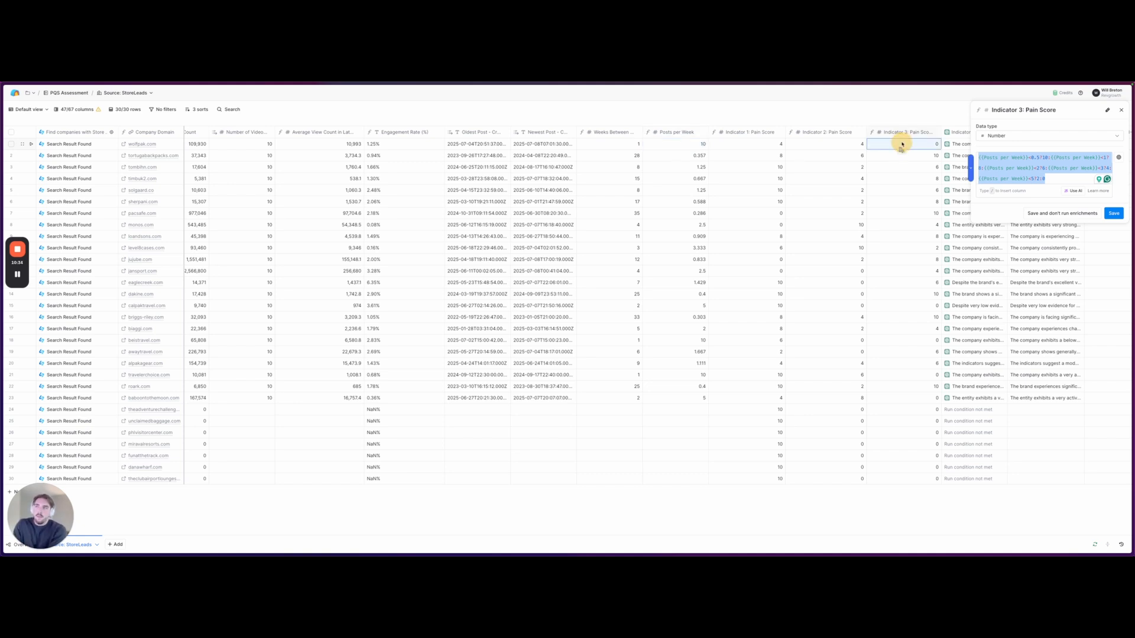
click(702, 156)
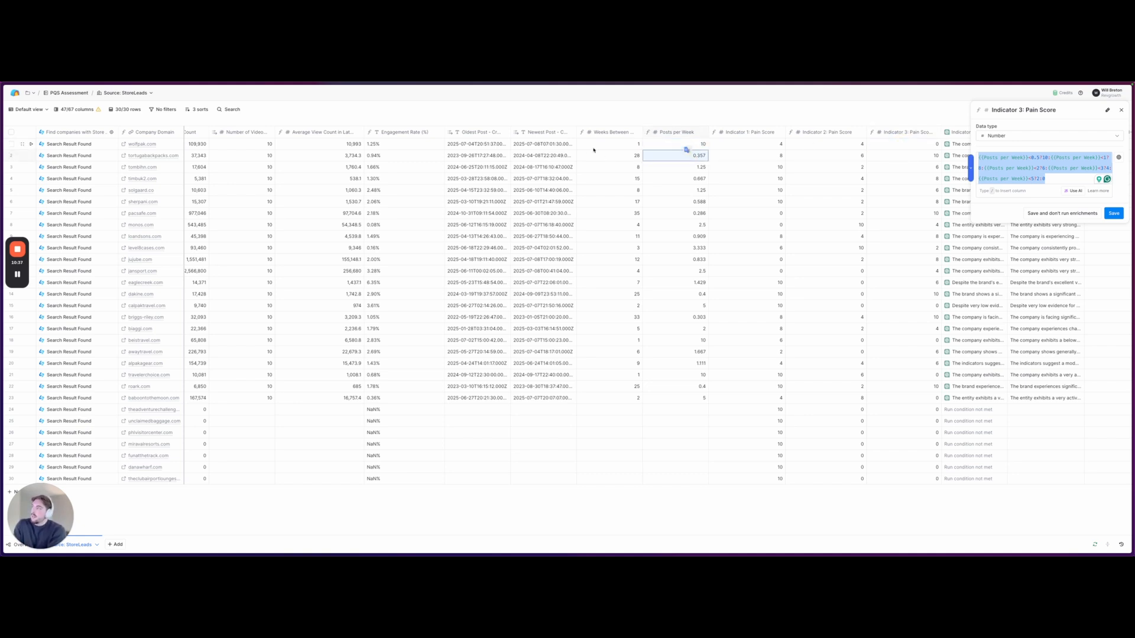
drag(631, 156, 653, 156)
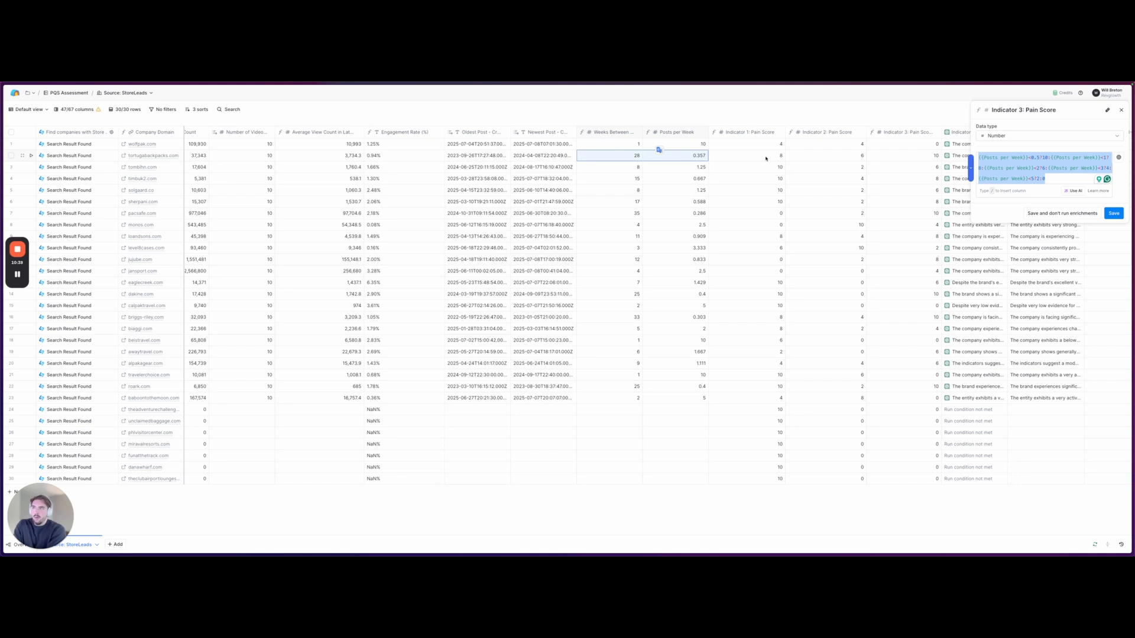
click(903, 157)
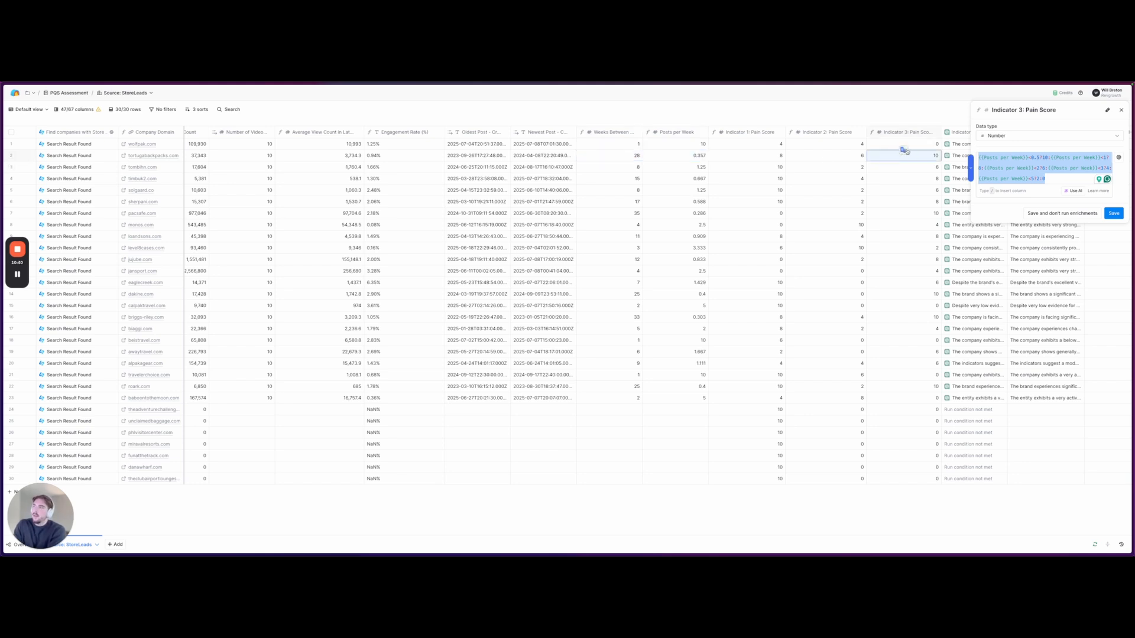
- Highlight the Indicator 1, 2 and 3 pain scores across the travel brands and bring the indicator summary columns into view
drag(876, 143, 762, 471)
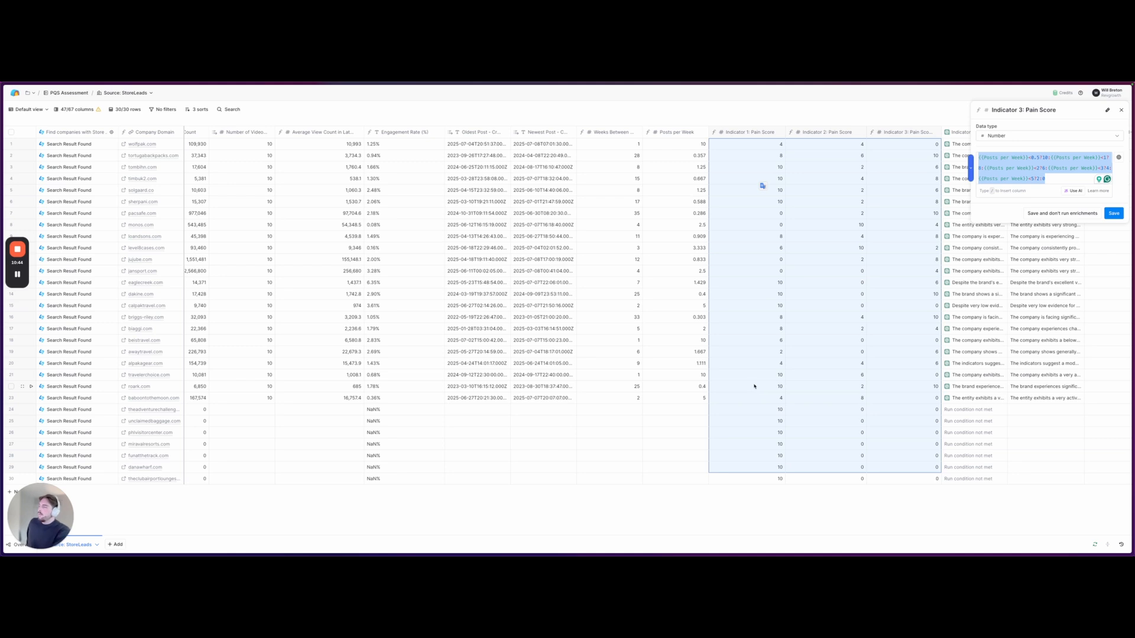
click(656, 338)
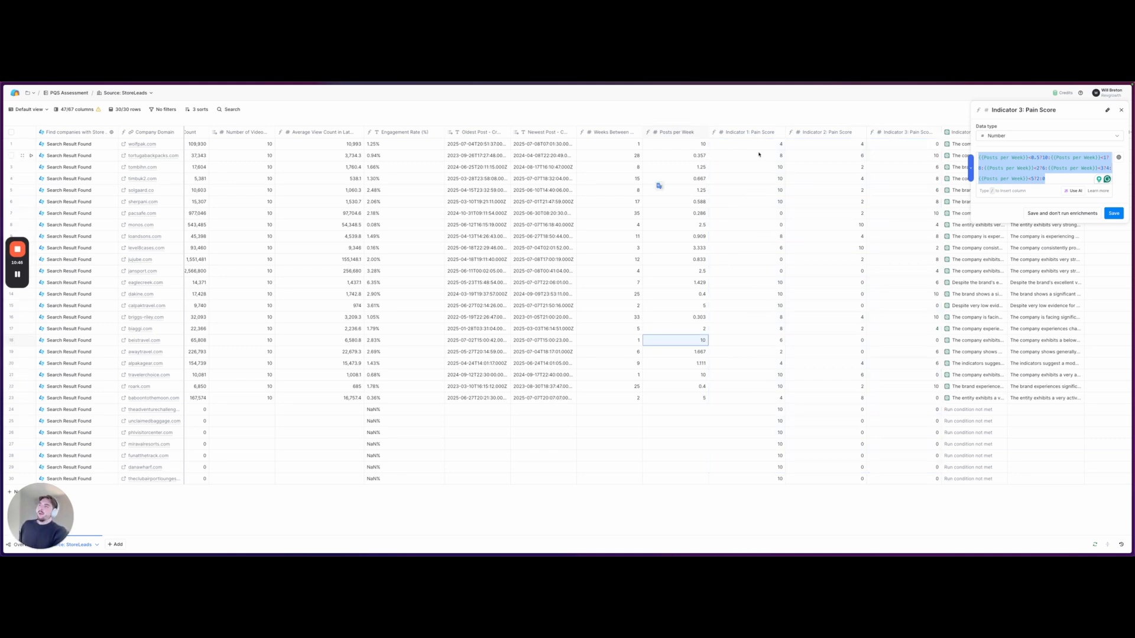
click(783, 147)
drag(787, 157, 893, 401)
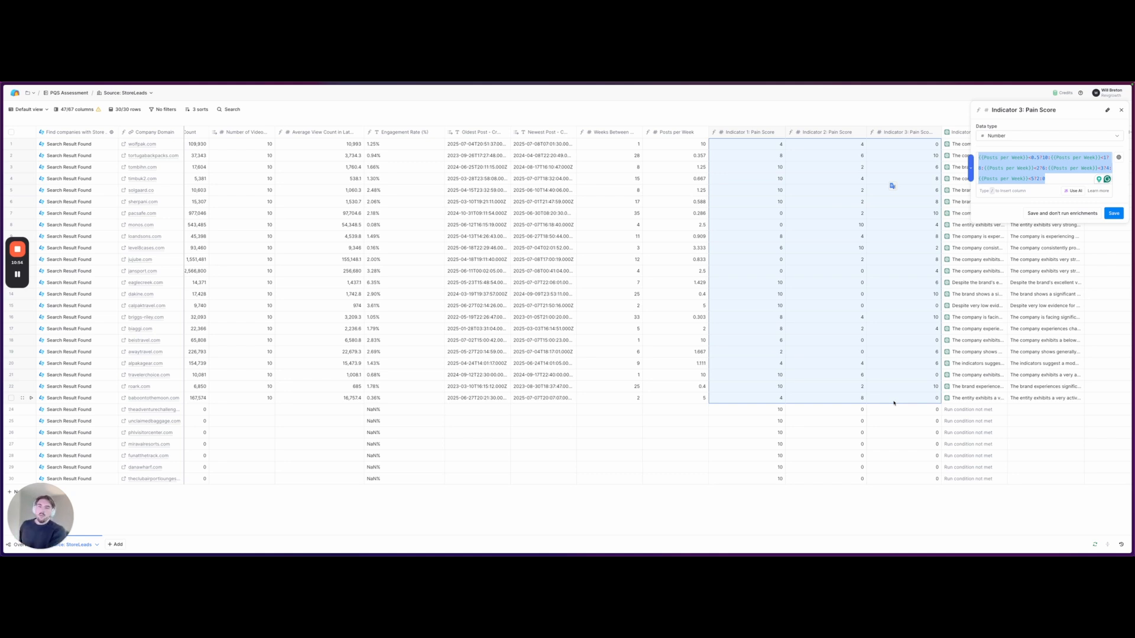
scroll(857, 282, right, 3)
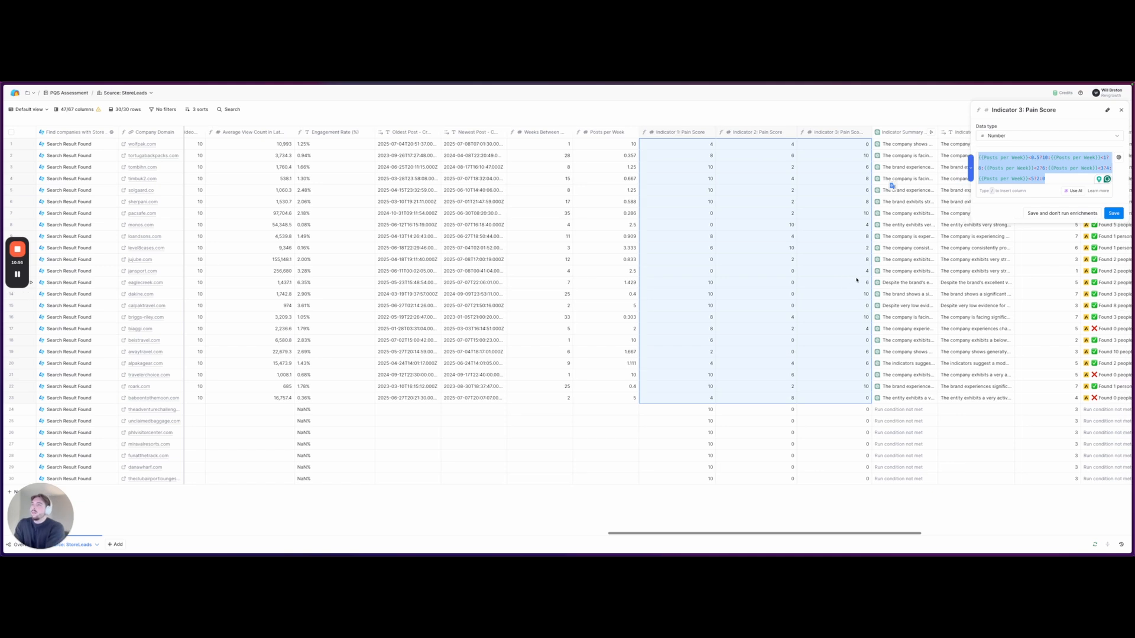
- Open the Indicator Summary Prompt column's configuration, review its full prompt, and close it
scroll(856, 280, right, 1)
click(864, 131)
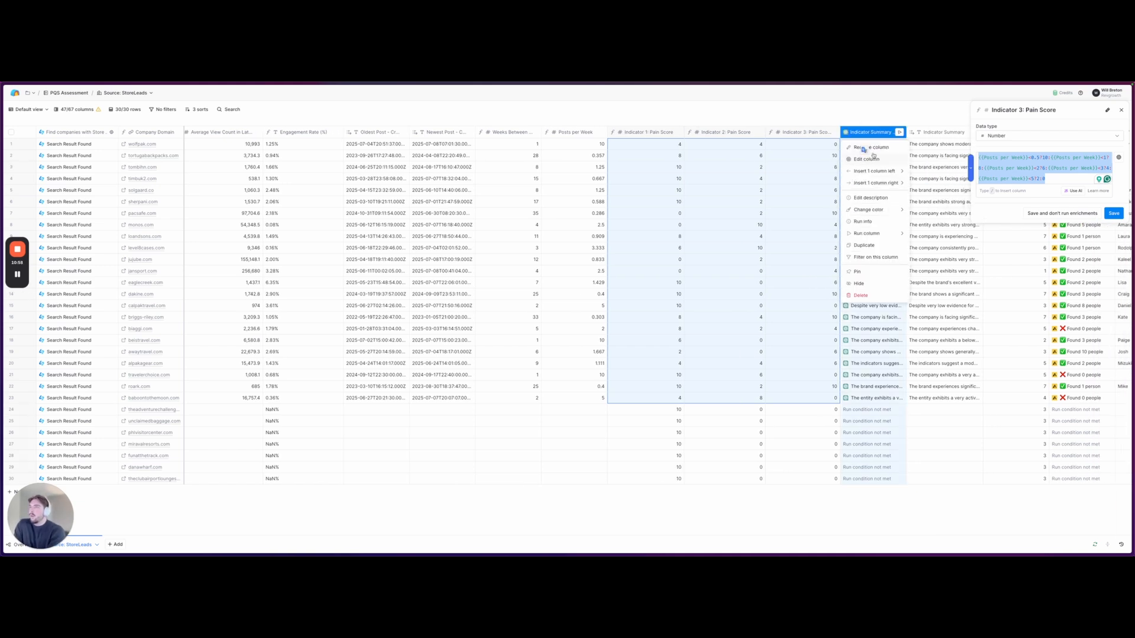
click(878, 159)
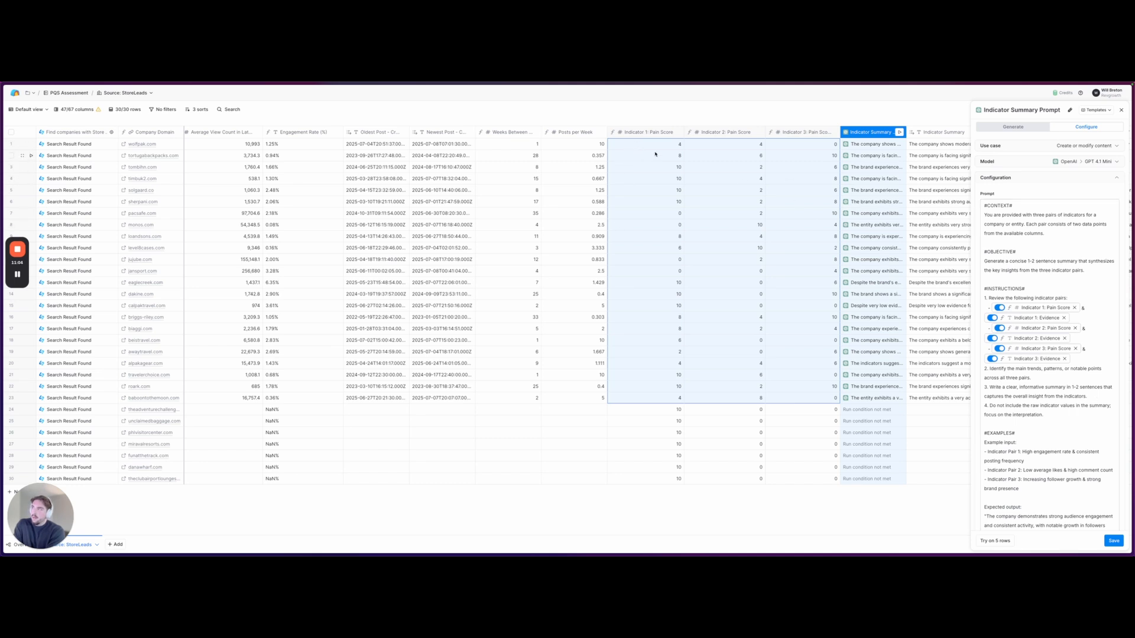
scroll(994, 318, down, 10)
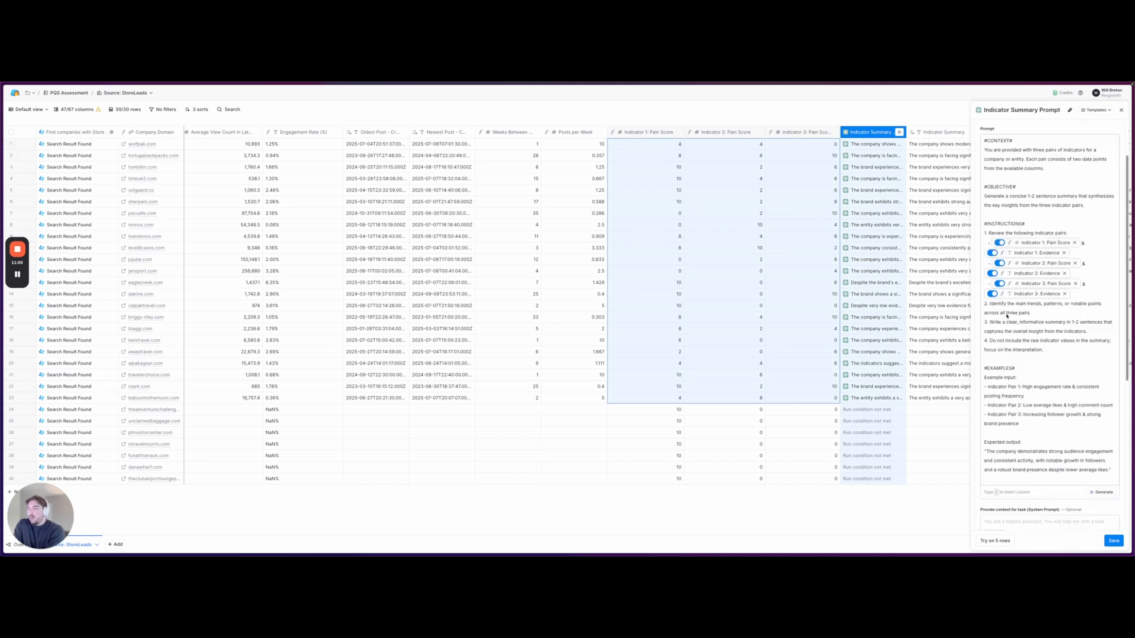
click(1120, 111)
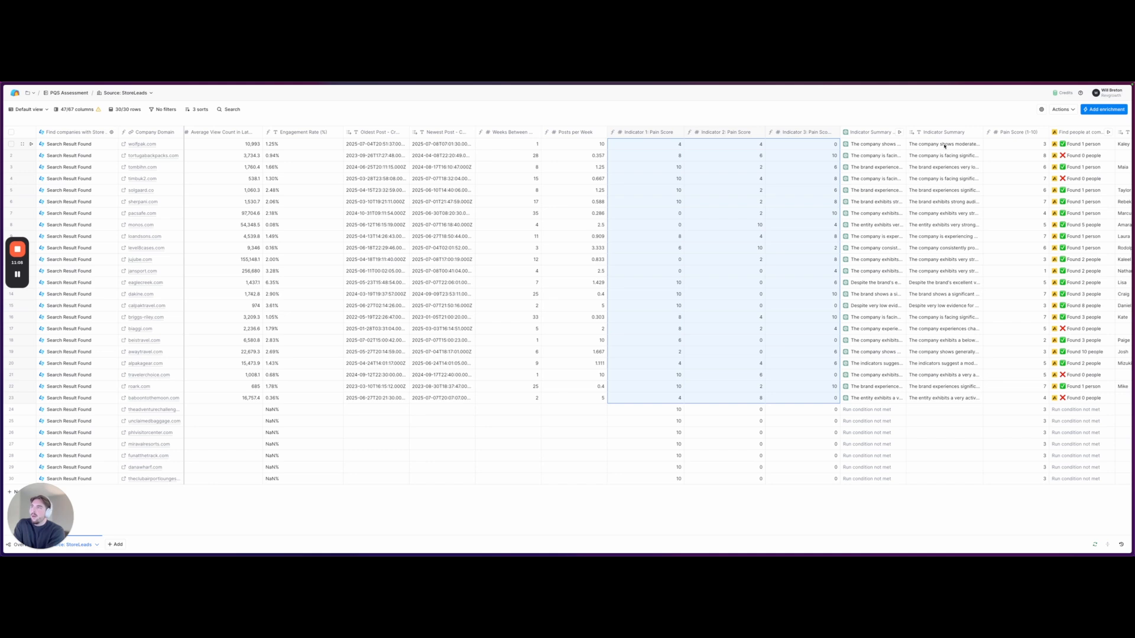
- Preview wolfpak.com's Indicator Summary and highlight its Posts per Week and three indicator pain scores for comparison
click(942, 156)
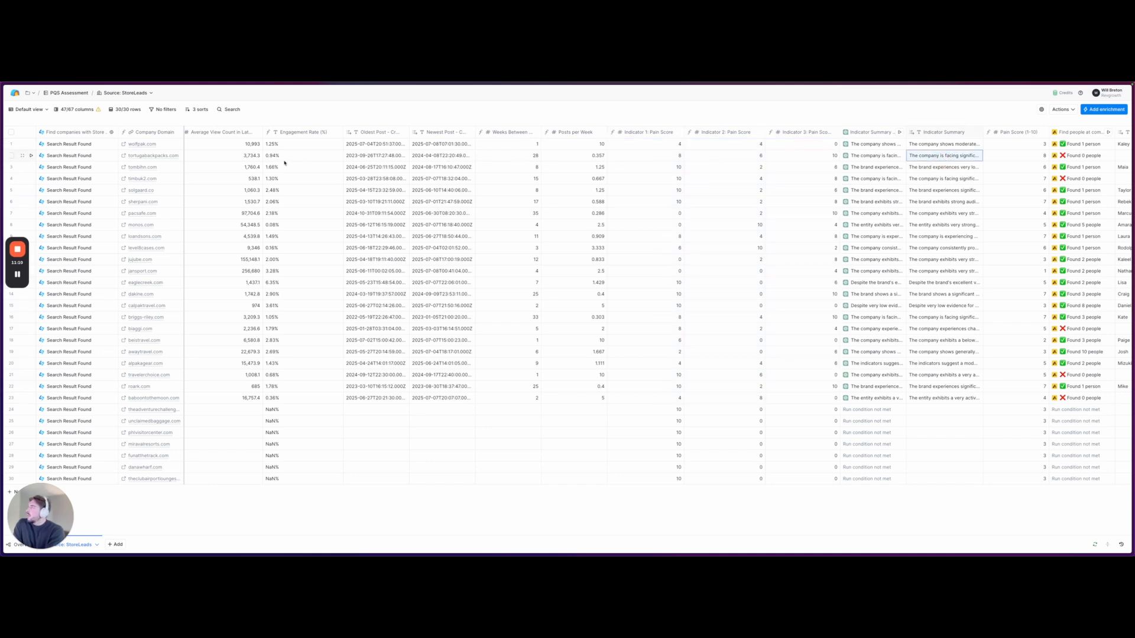
double_click(930, 145)
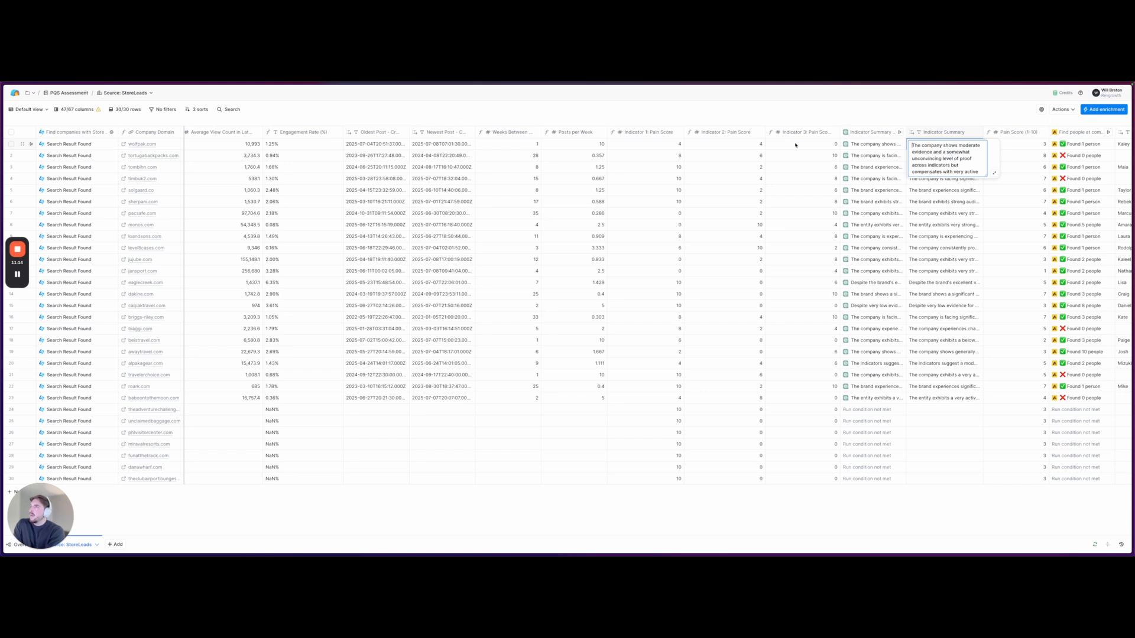
drag(795, 145, 585, 145)
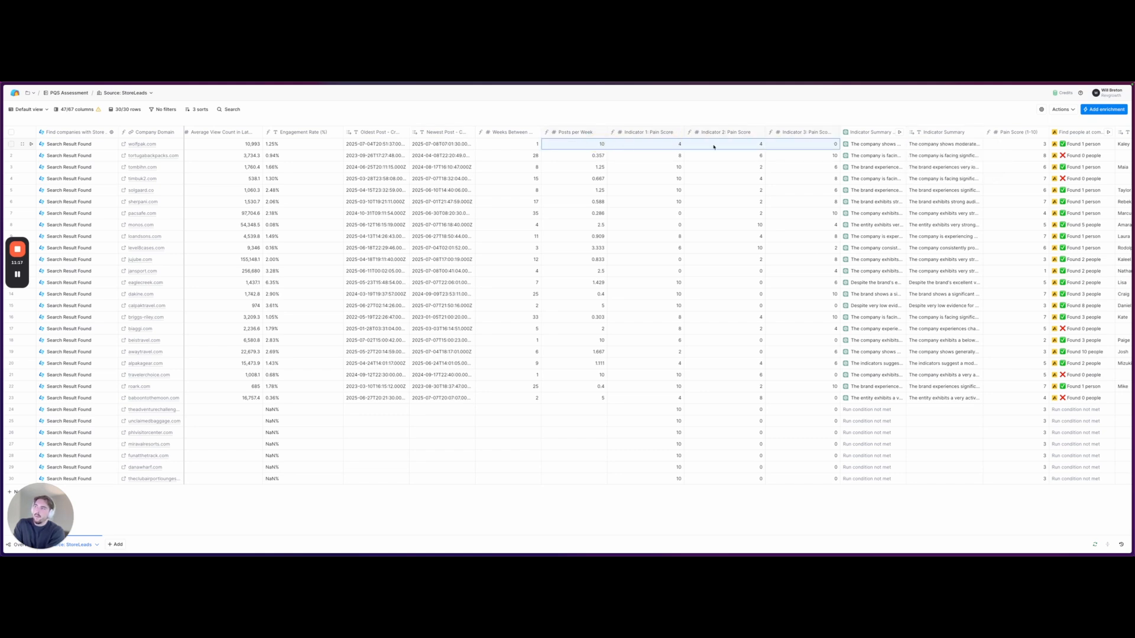
click(932, 148)
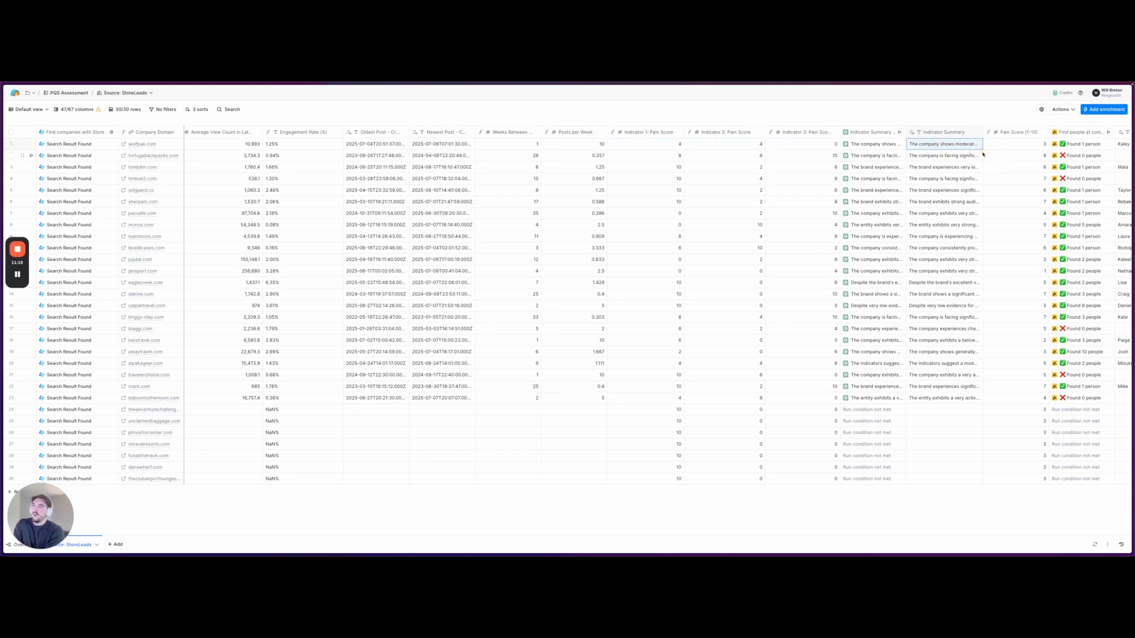
- Expand wolfpak.com's Indicator Summary to full view, highlight its key phrases while reading, and close it
double_click(963, 146)
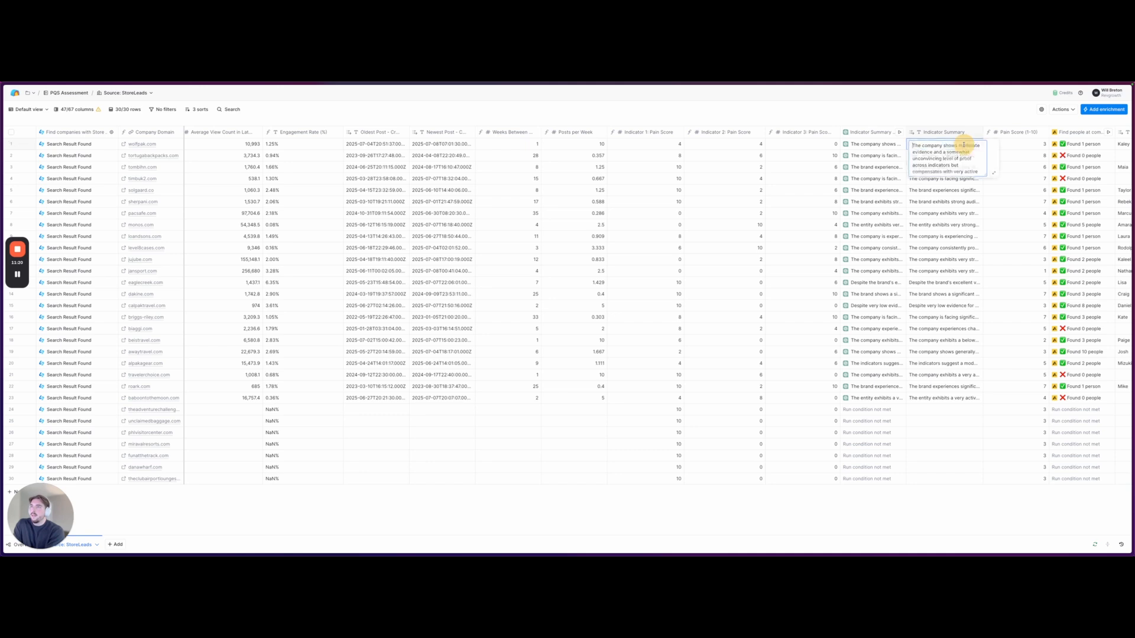
click(994, 172)
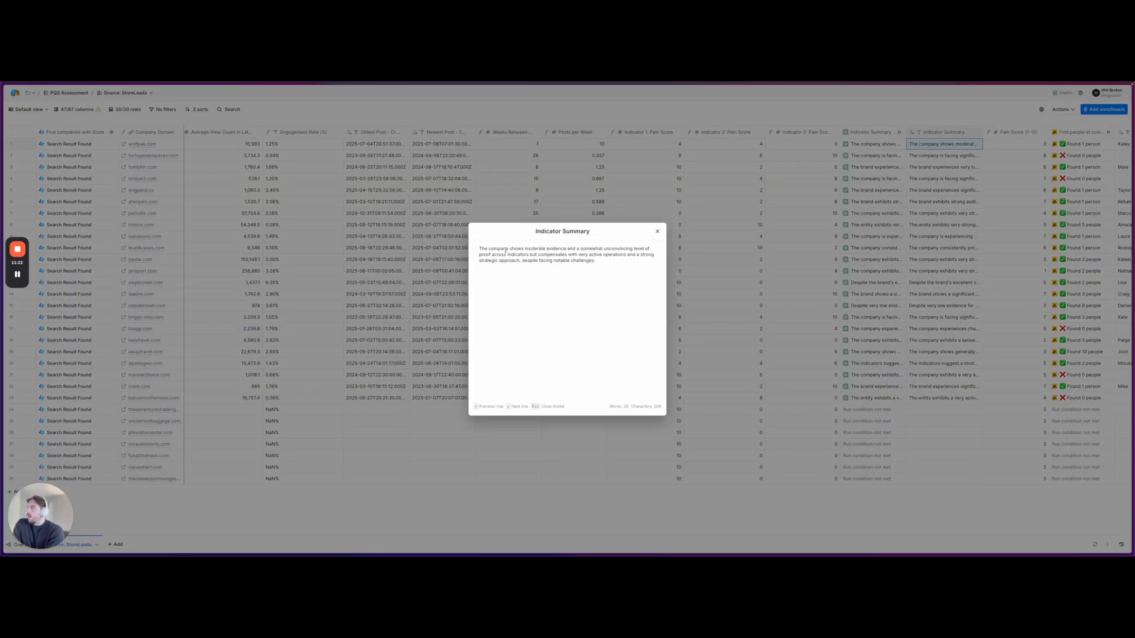
drag(505, 250, 591, 254)
click(585, 249)
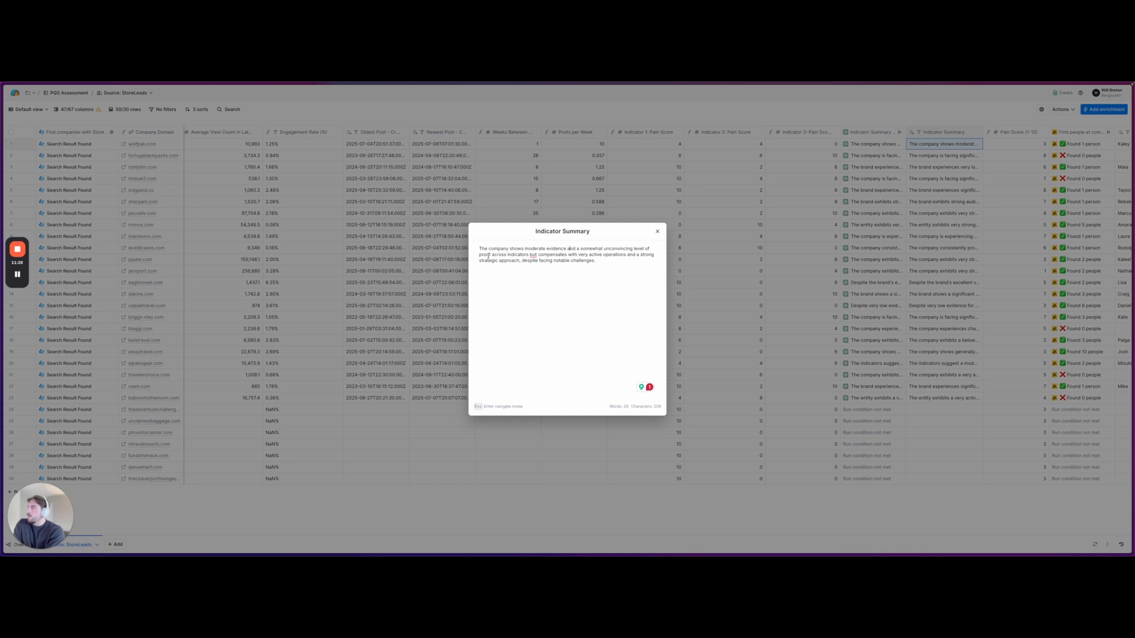
drag(488, 255, 615, 256)
click(561, 255)
click(615, 256)
drag(484, 261, 530, 260)
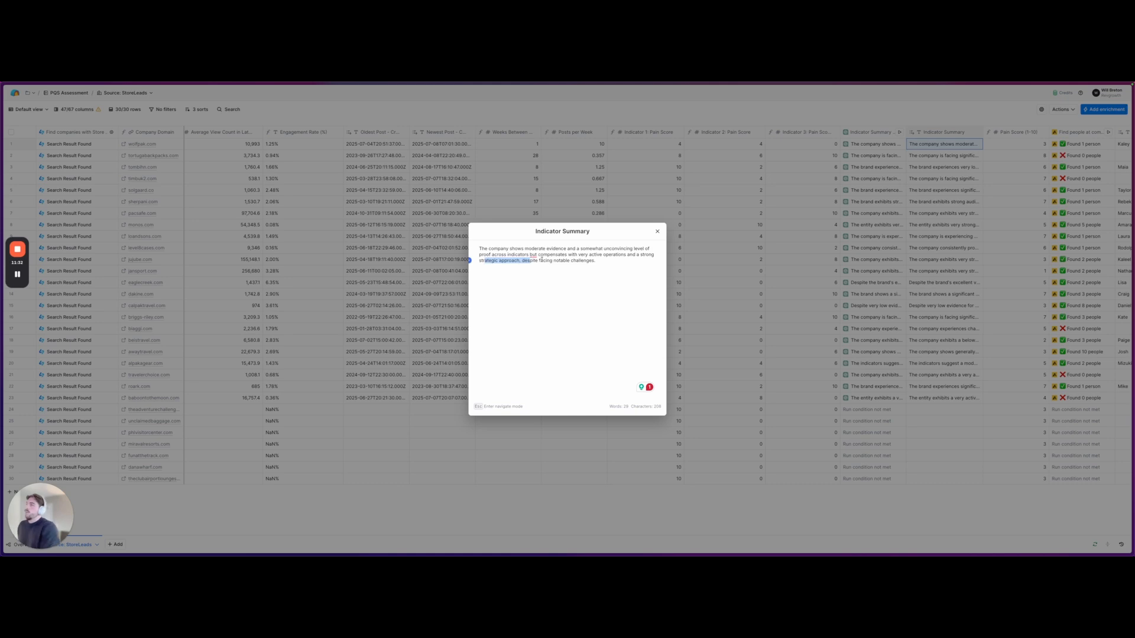
click(654, 232)
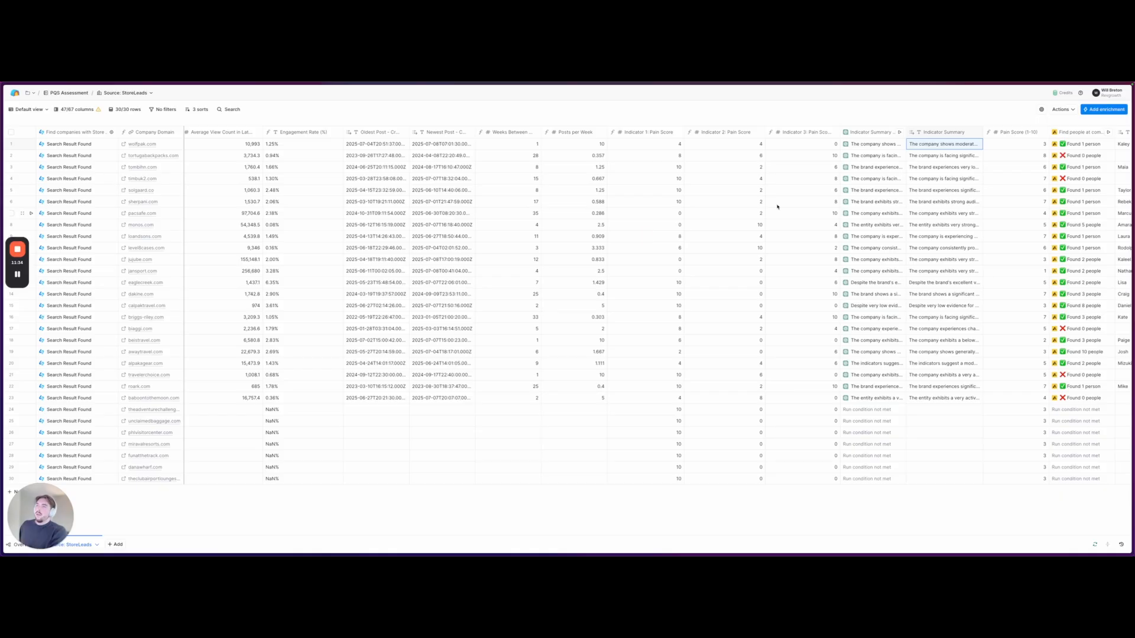
- Read tortugabackpacks.com's expanded Indicator Summary, close it, and highlight that brand's three indicator pain scores
scroll(768, 237, right, 2)
click(865, 155)
double_click(864, 154)
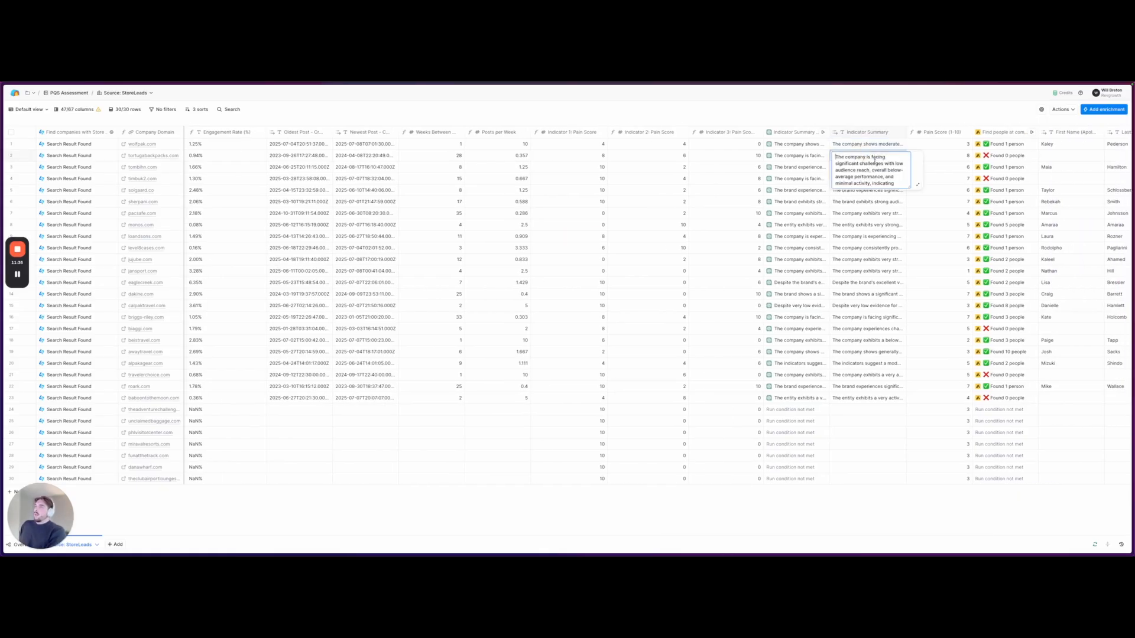
click(916, 184)
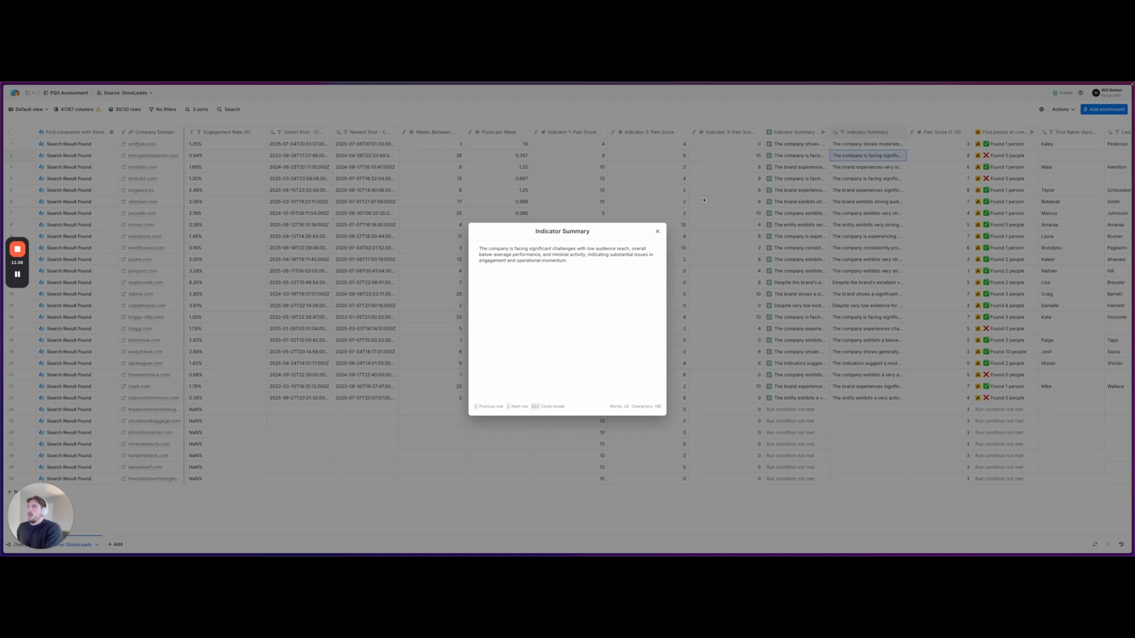
drag(577, 248, 631, 255)
click(625, 249)
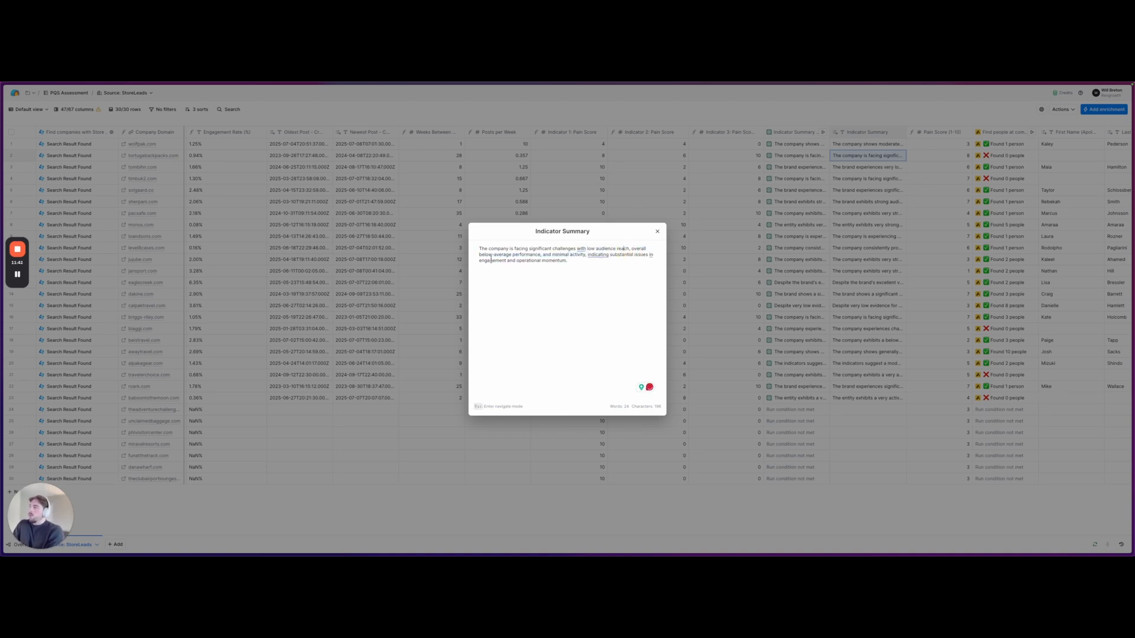
click(510, 255)
drag(484, 255, 588, 253)
click(657, 231)
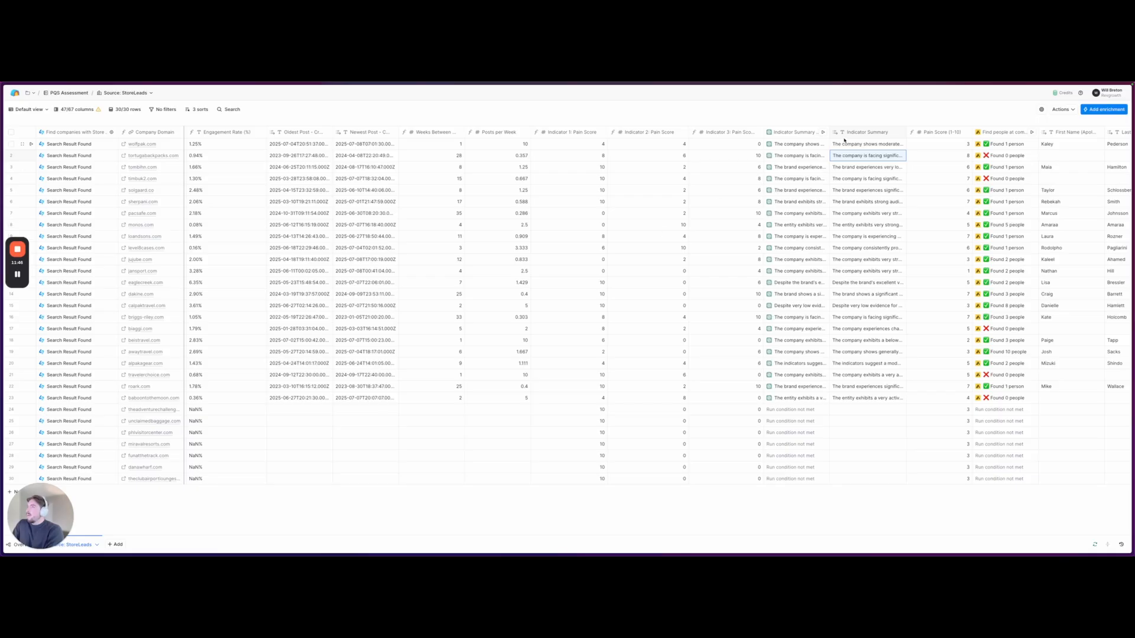
drag(550, 160, 711, 153)
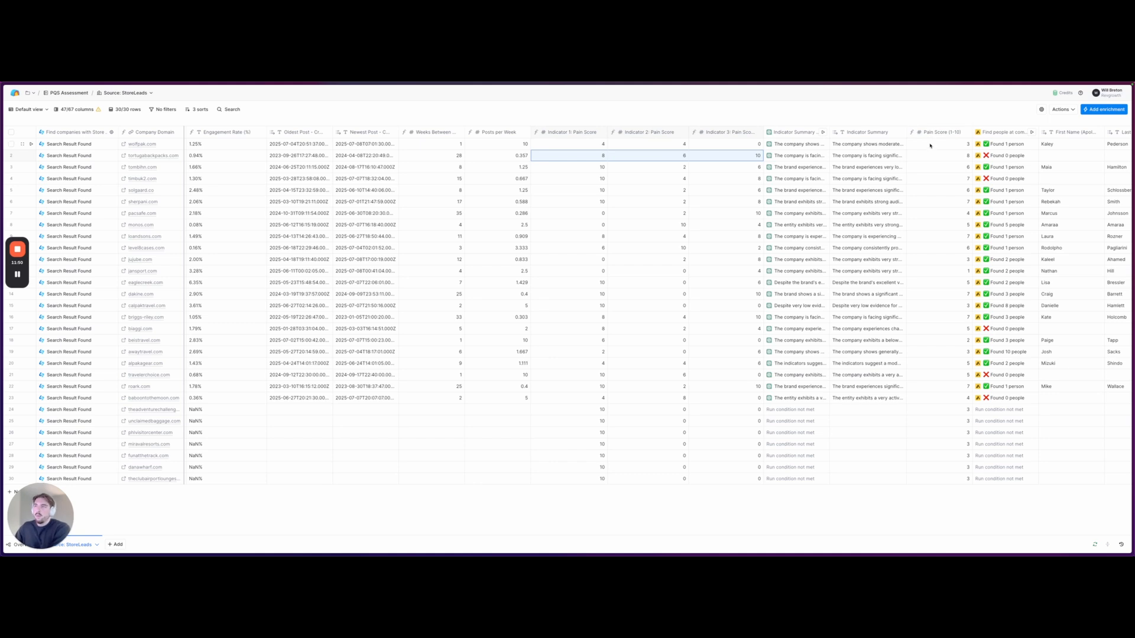
- Highlight all values in the Pain Score (1-10) column and open its averaging formula for review
drag(931, 143, 935, 469)
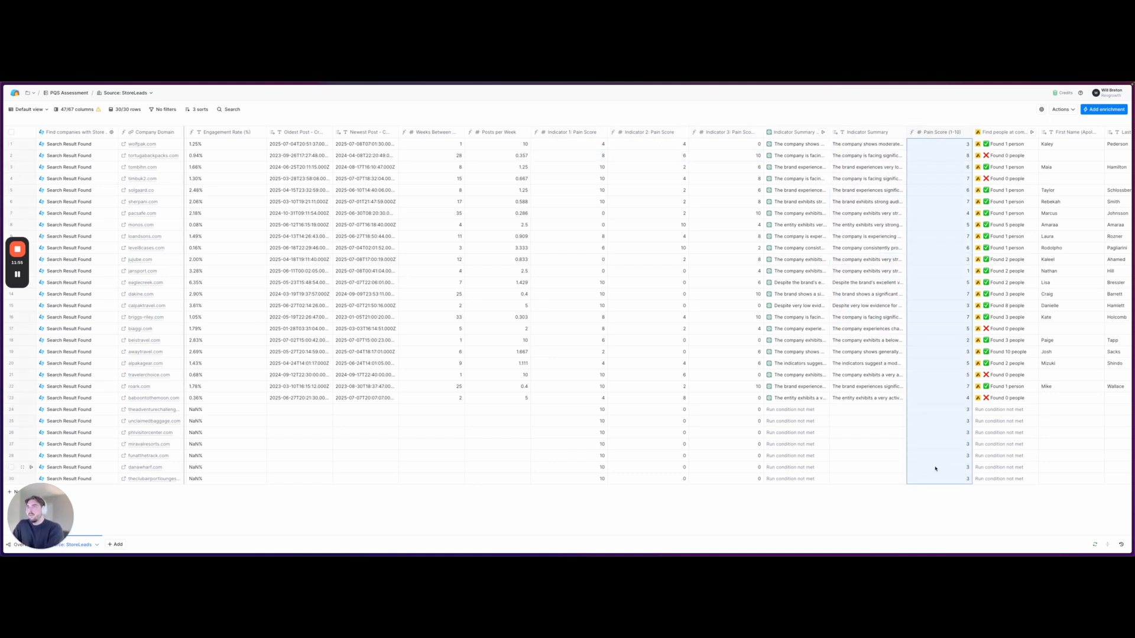
scroll(920, 169, right, 1)
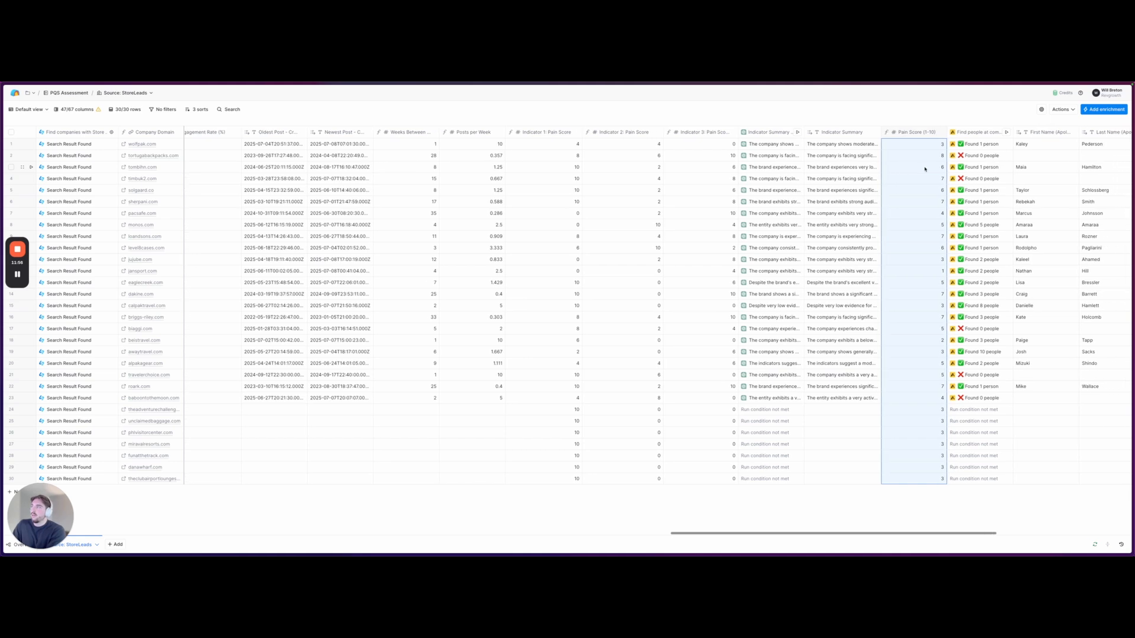
click(917, 132)
click(910, 158)
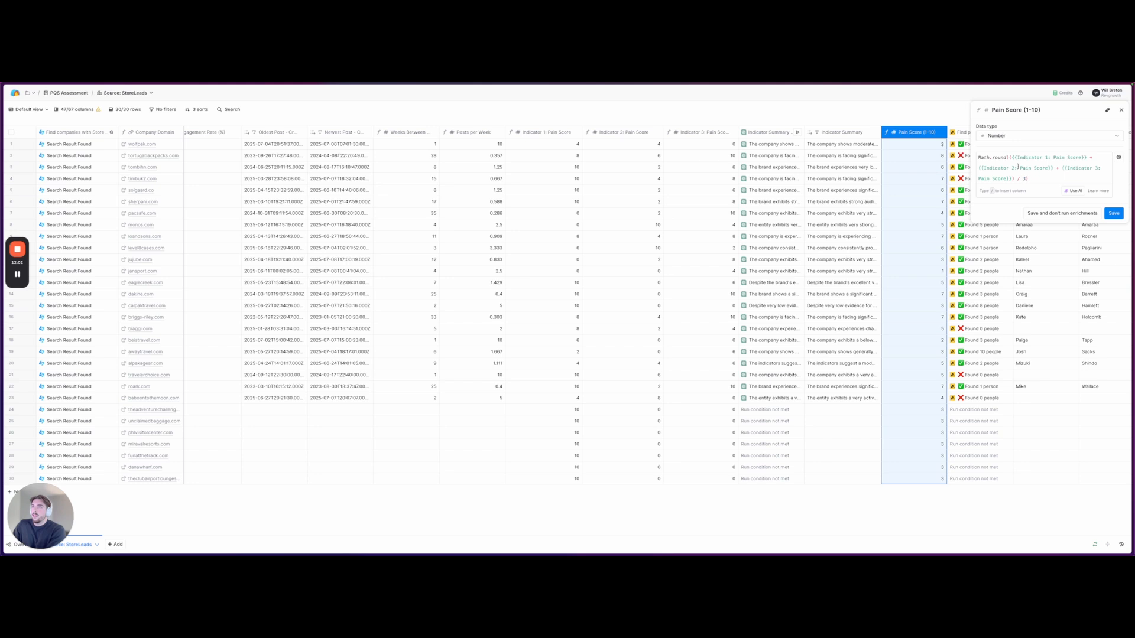
- Rename the Pain Score (1-10) column as Pain Score (0-10) and close its configuration
click(1029, 112)
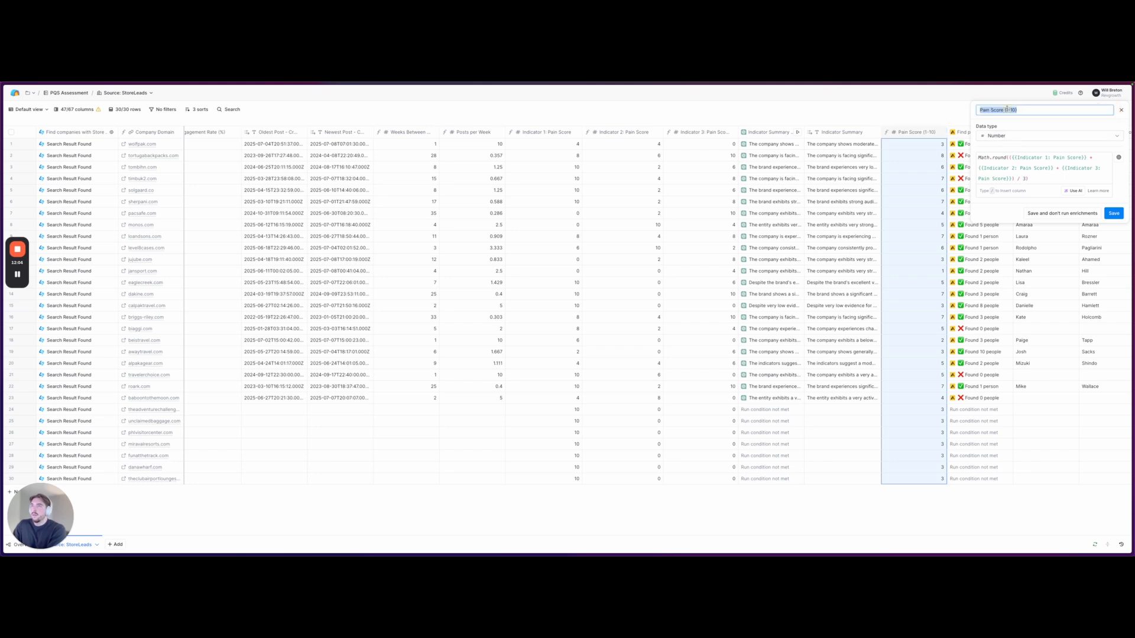
click(1008, 110)
key(BackSpace)
text(0)
key(Return)
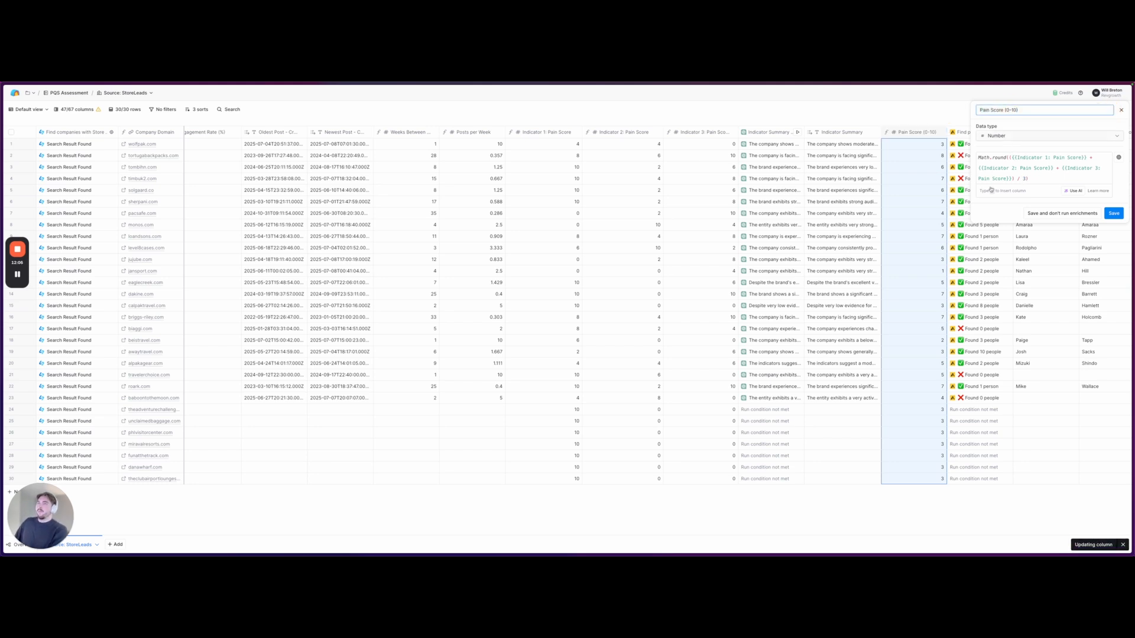
click(1121, 110)
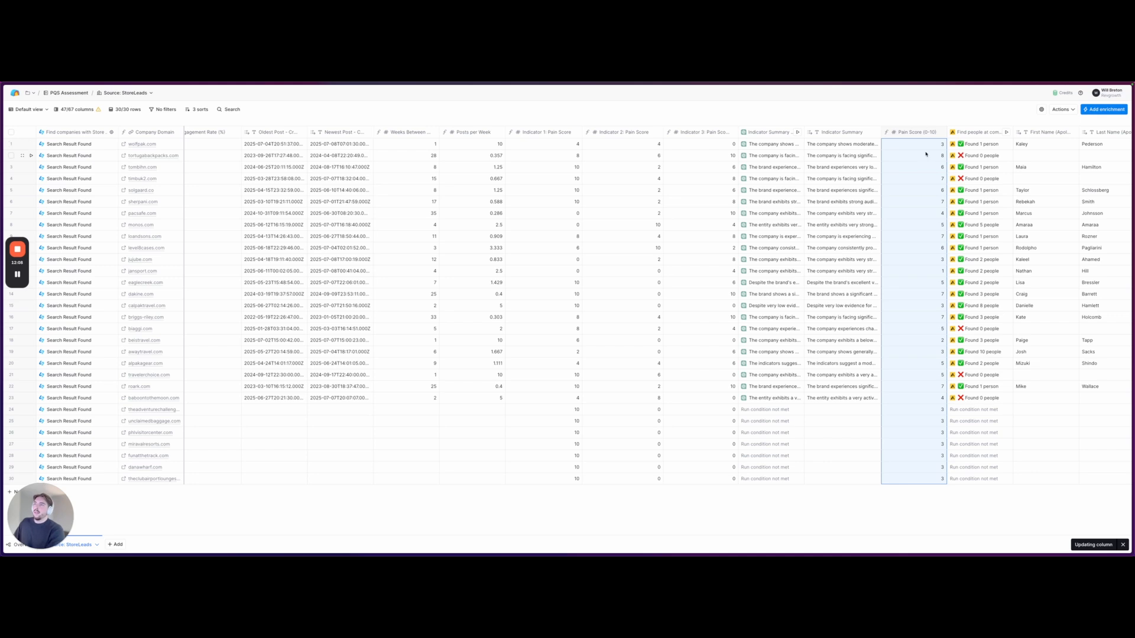
- Inspect the overall Pain Score (0-10) values of wolfpak.com, tortugabackpacks.com and tombihn.com
click(653, 213)
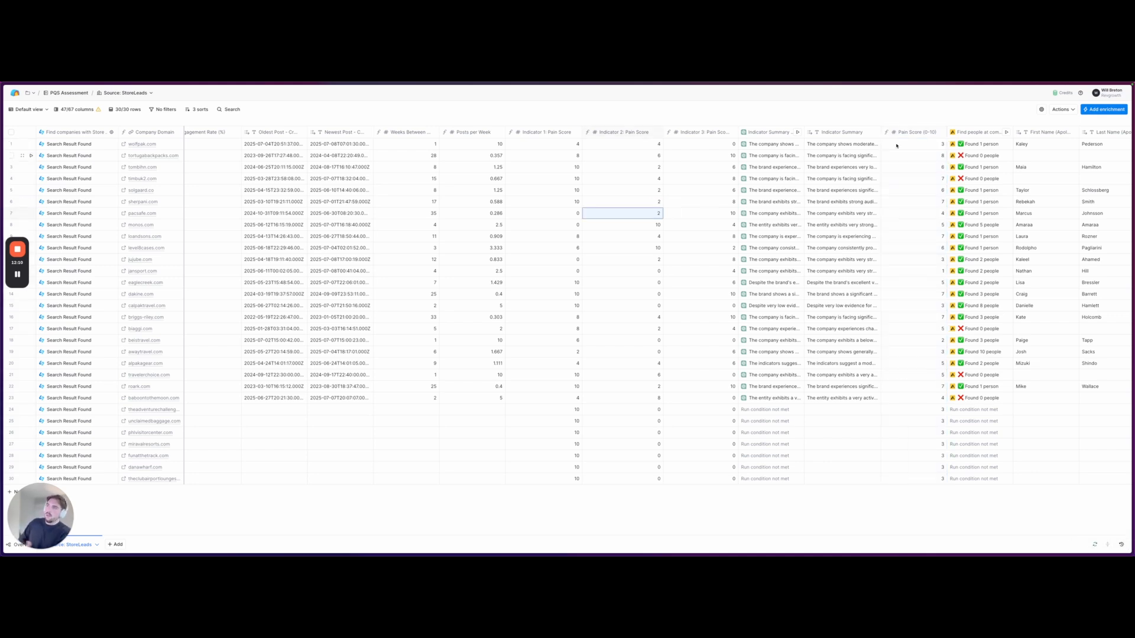
click(922, 143)
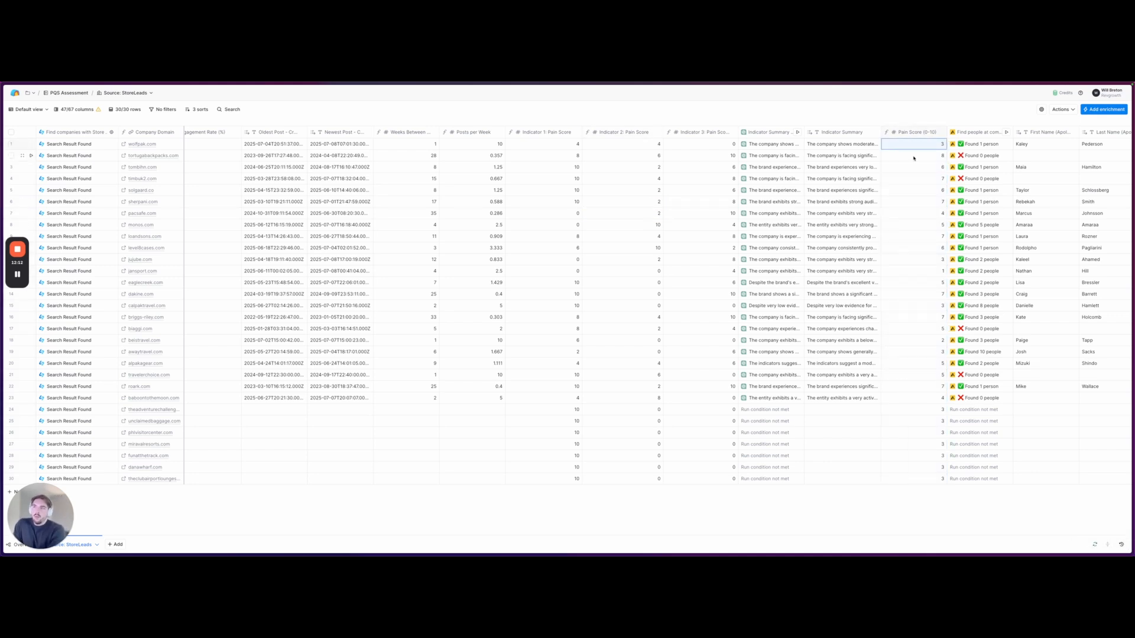
click(913, 157)
click(916, 168)
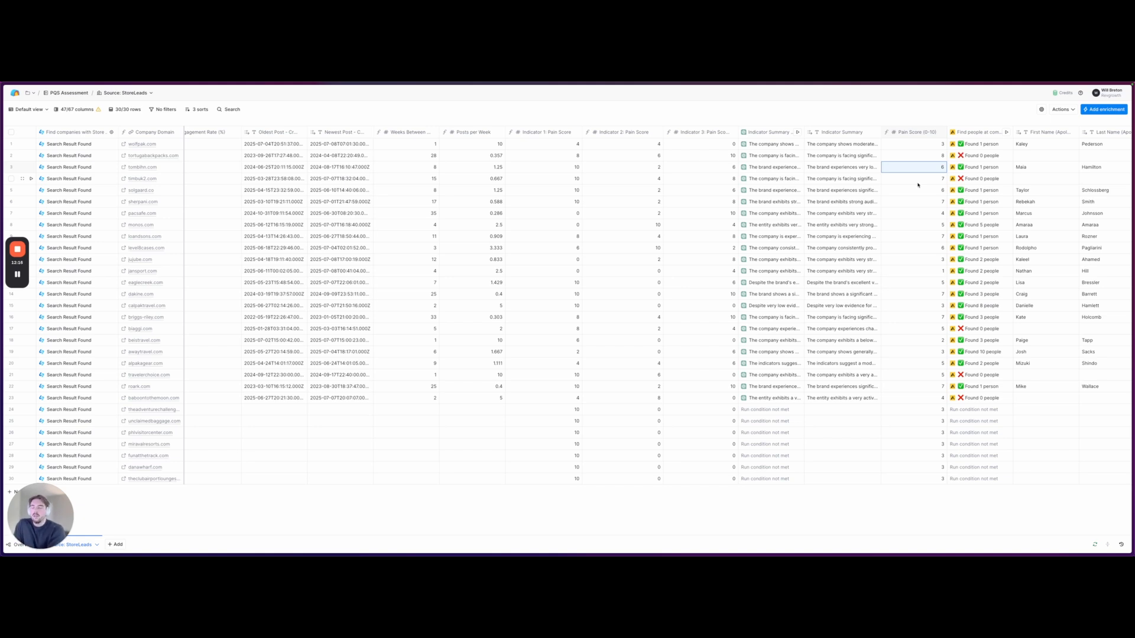
- Open wolfpak.com's people search result, expand the first person's record to examine its fields, and close the details
scroll(917, 186, right, 5)
scroll(921, 199, right, 2)
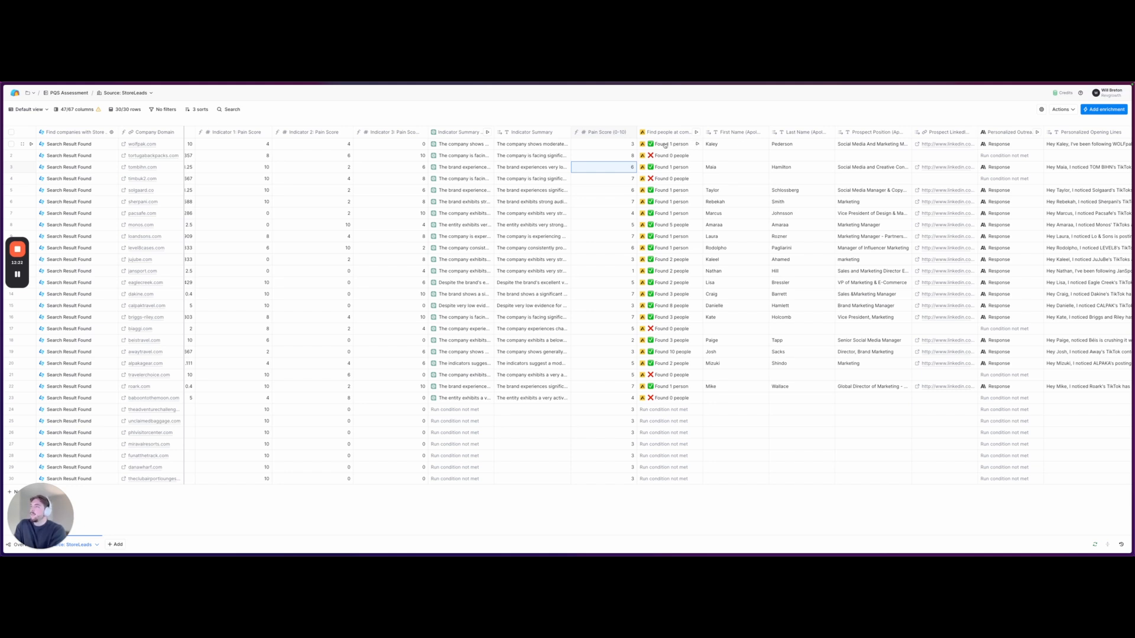
click(672, 132)
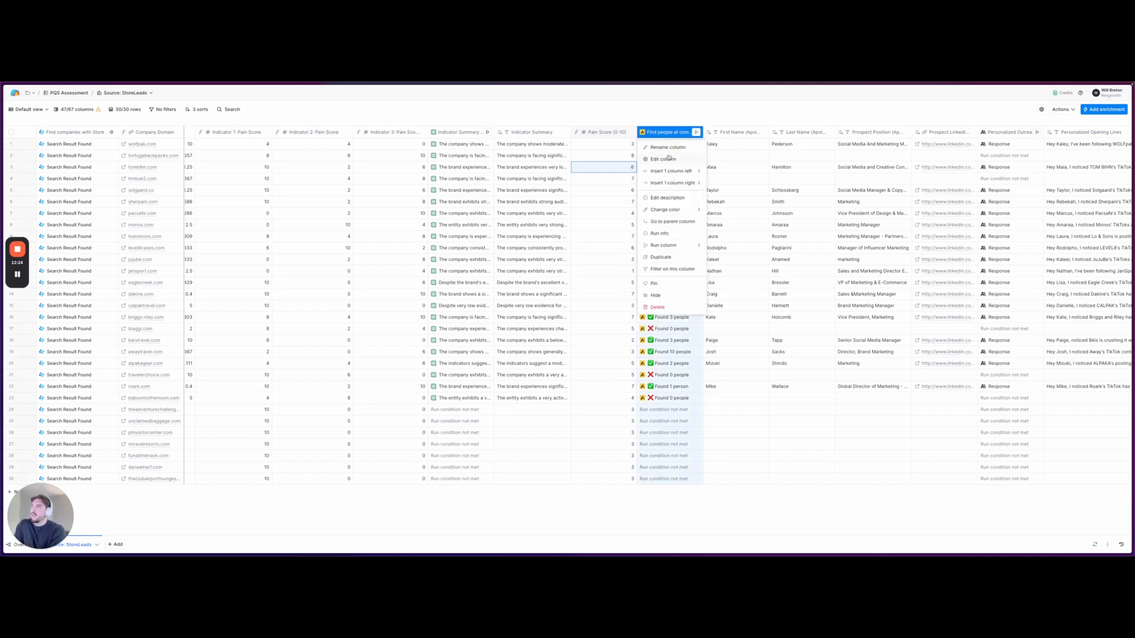
click(670, 118)
click(671, 143)
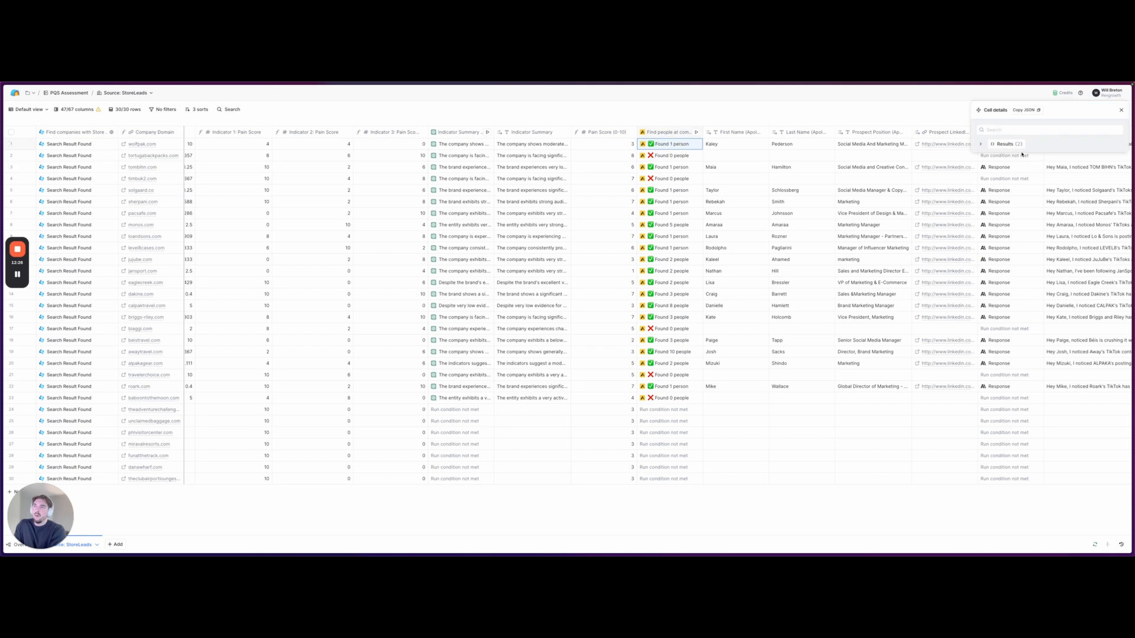
click(980, 144)
click(986, 154)
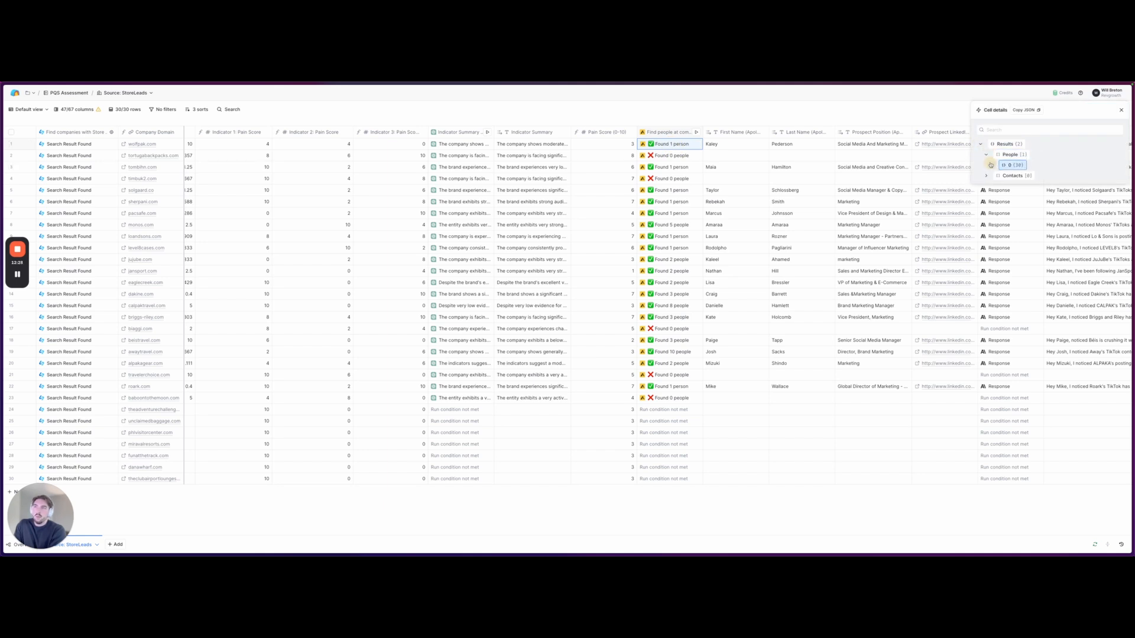
click(991, 165)
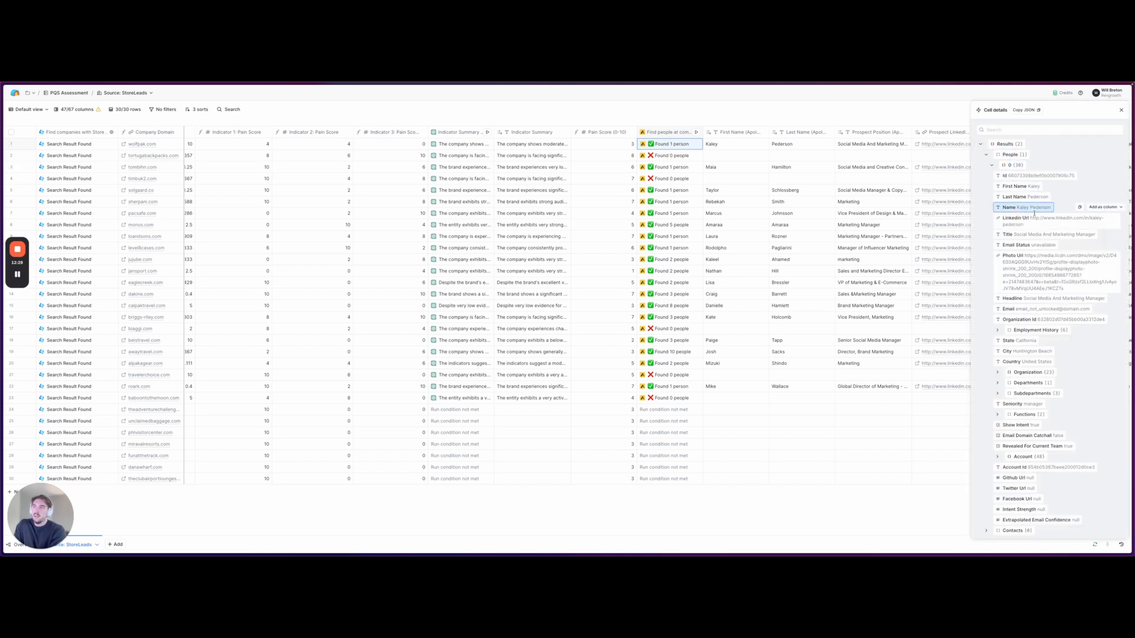
click(1121, 110)
- Open the Personalized Outreach Prompt column's configuration to review its model and prompt
scroll(801, 143, right, 4)
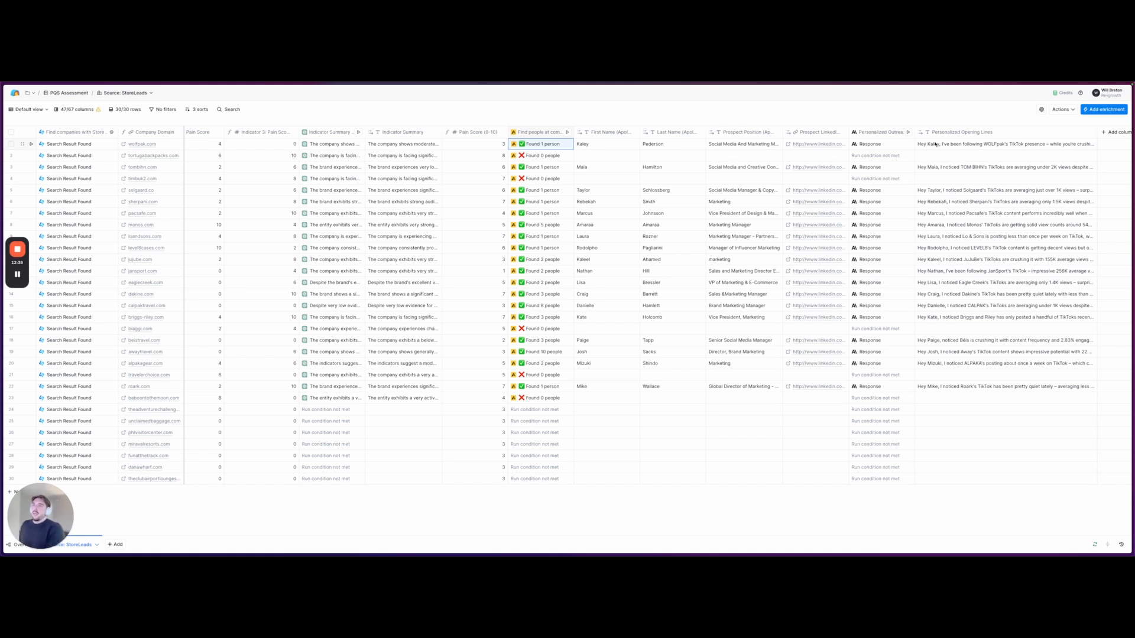
click(881, 131)
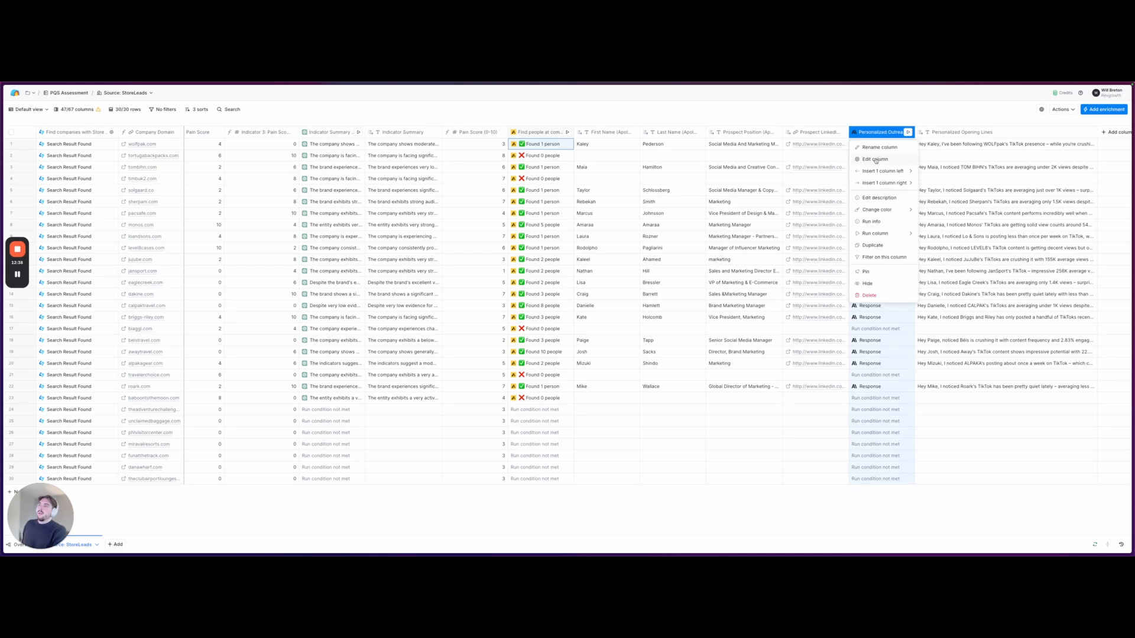
click(873, 157)
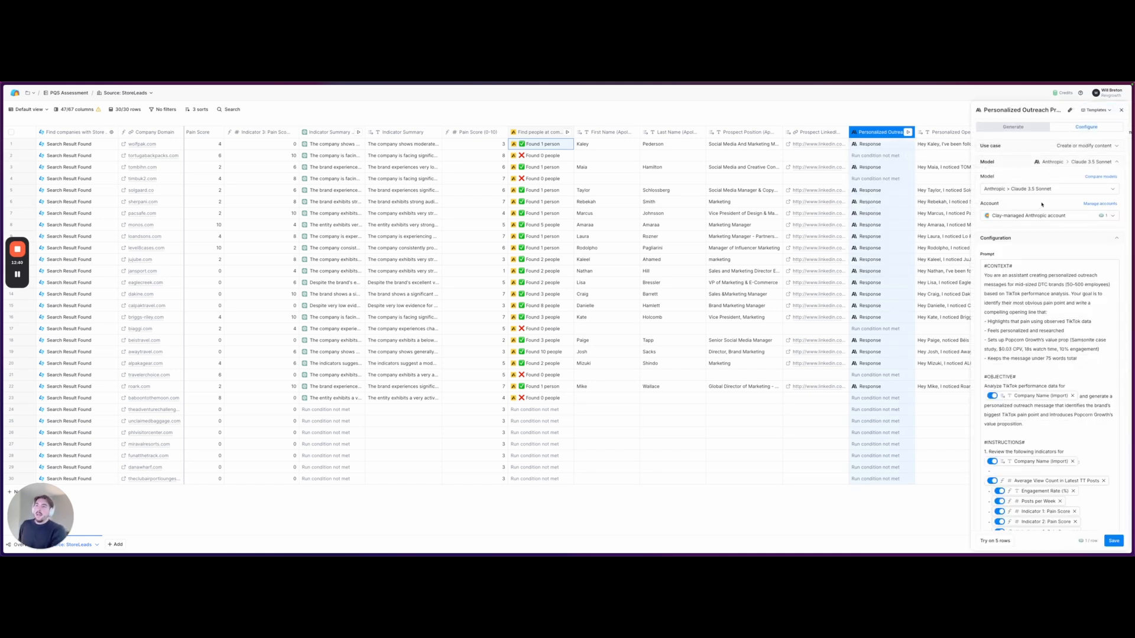
- Read the outreach prompt's context, objective and instructions, including the three TikTok performance gaps and the opening-line rules
scroll(1040, 295, down, 3)
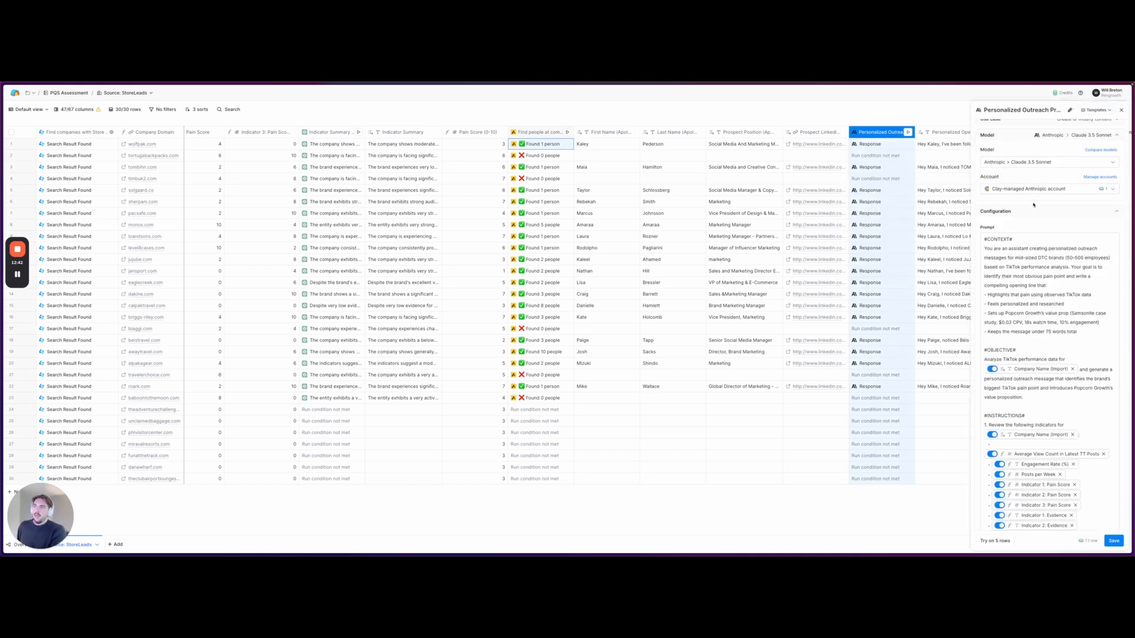
scroll(1028, 213, down, 2)
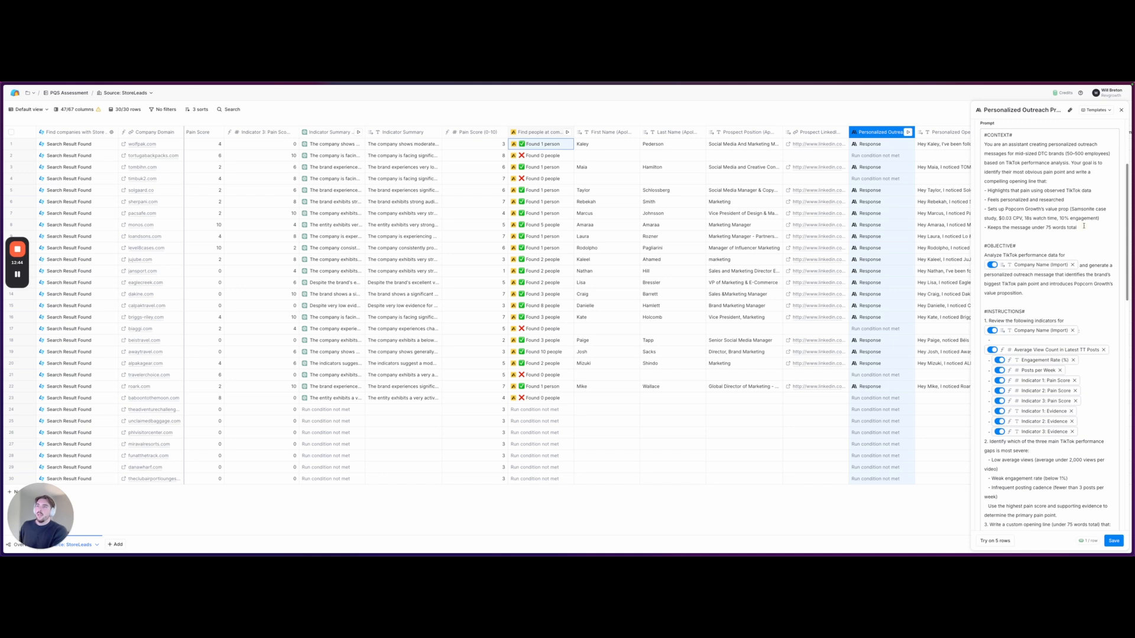
scroll(1035, 177, down, 5)
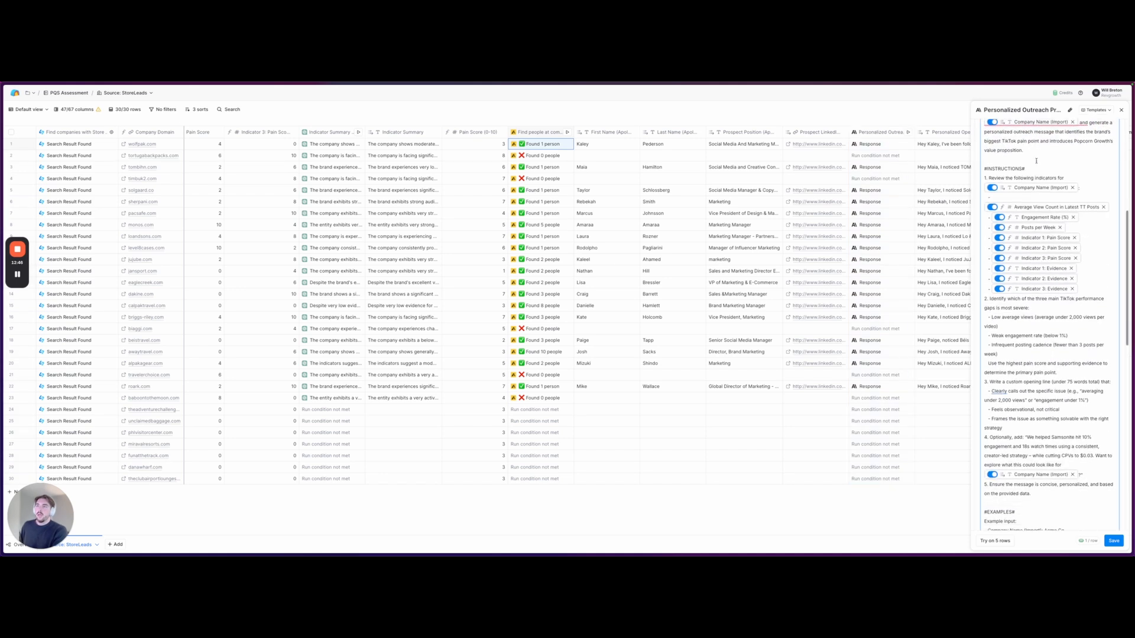
scroll(1036, 161, down, 2)
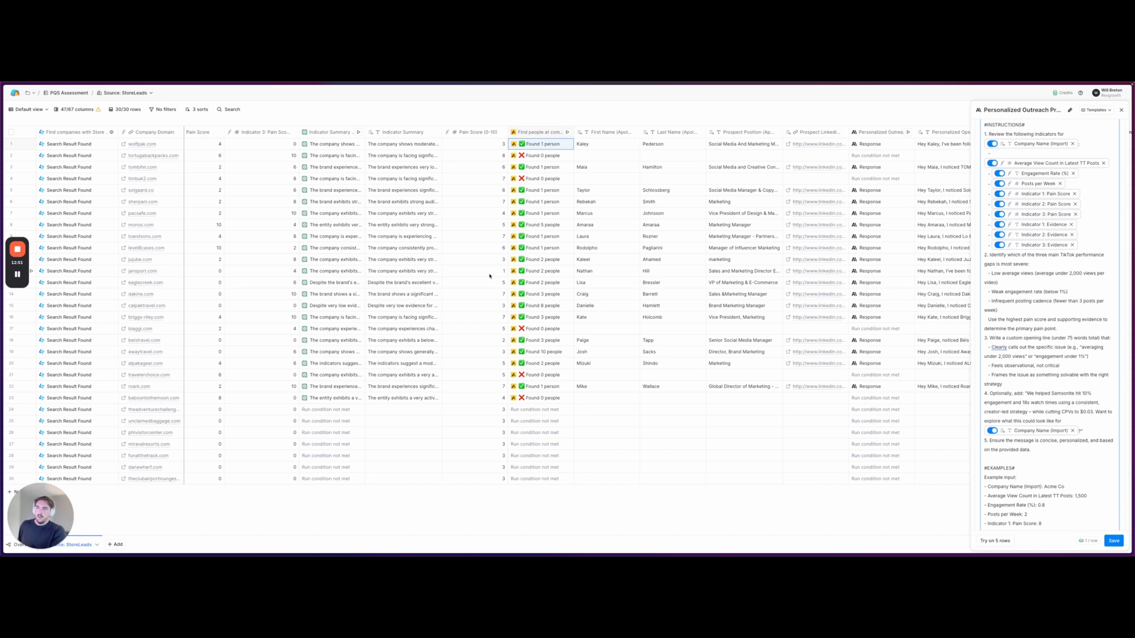
scroll(1040, 265, down, 1)
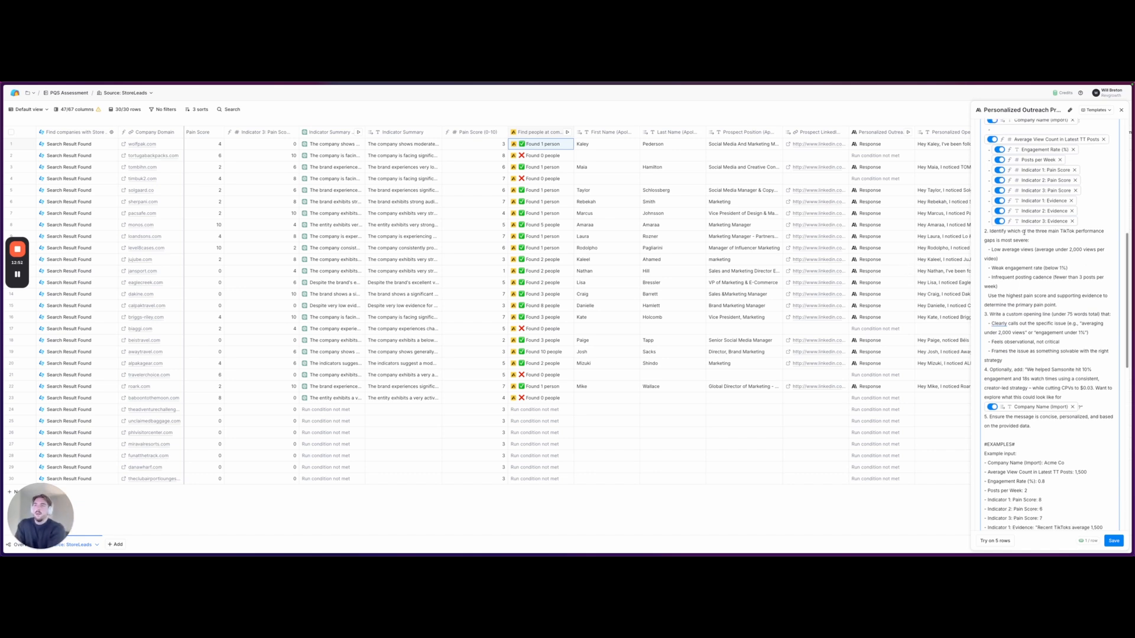
drag(988, 231, 1070, 388)
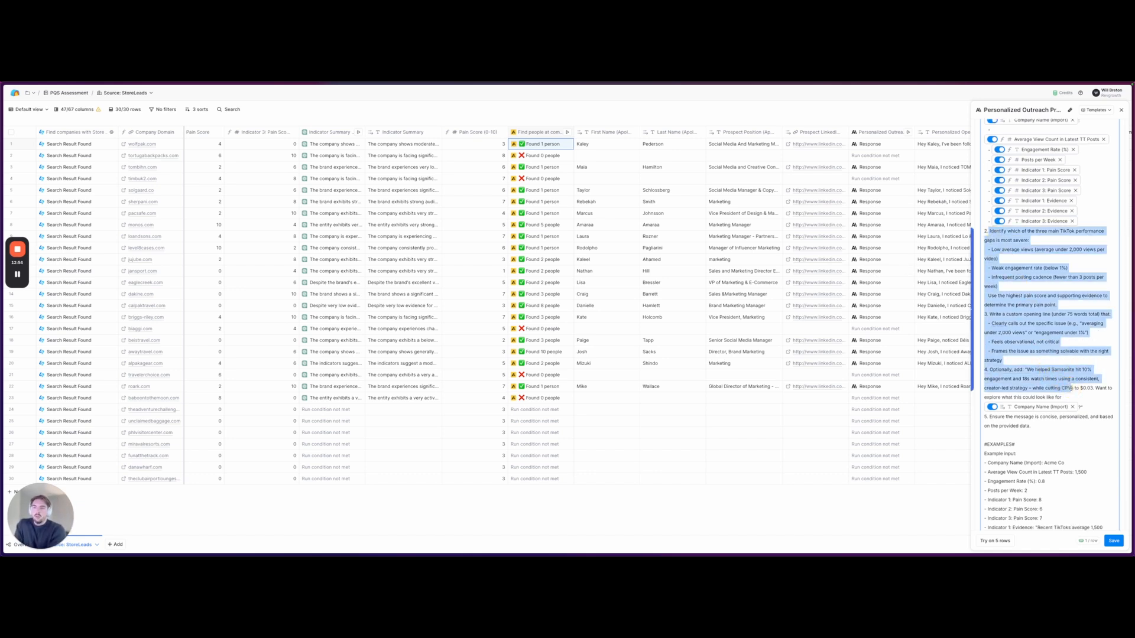
click(1062, 338)
- Review the outreach prompt's example input and expected output, and close the column configuration
scroll(1062, 338, down, 6)
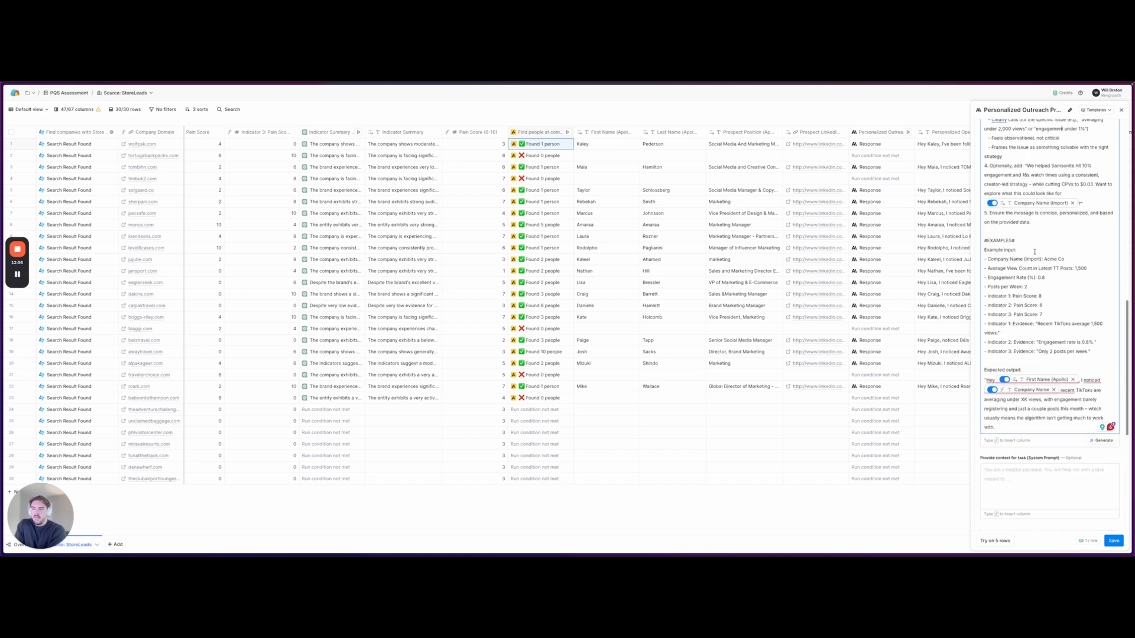
scroll(1048, 189, up, 1)
drag(986, 143, 1055, 240)
click(1054, 238)
click(1055, 240)
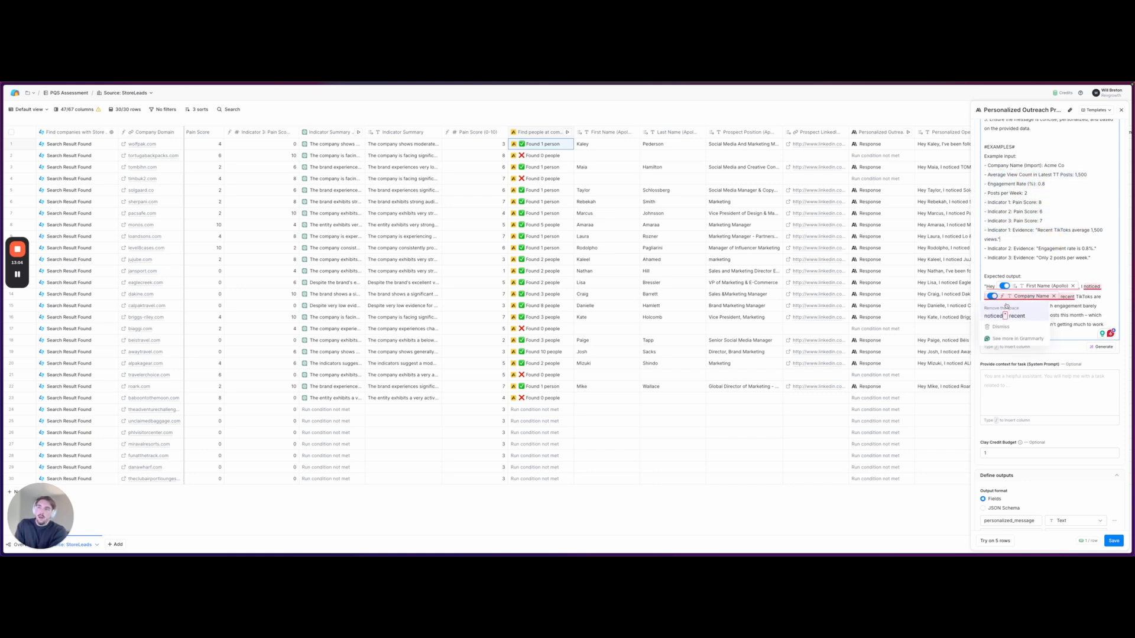
click(1121, 110)
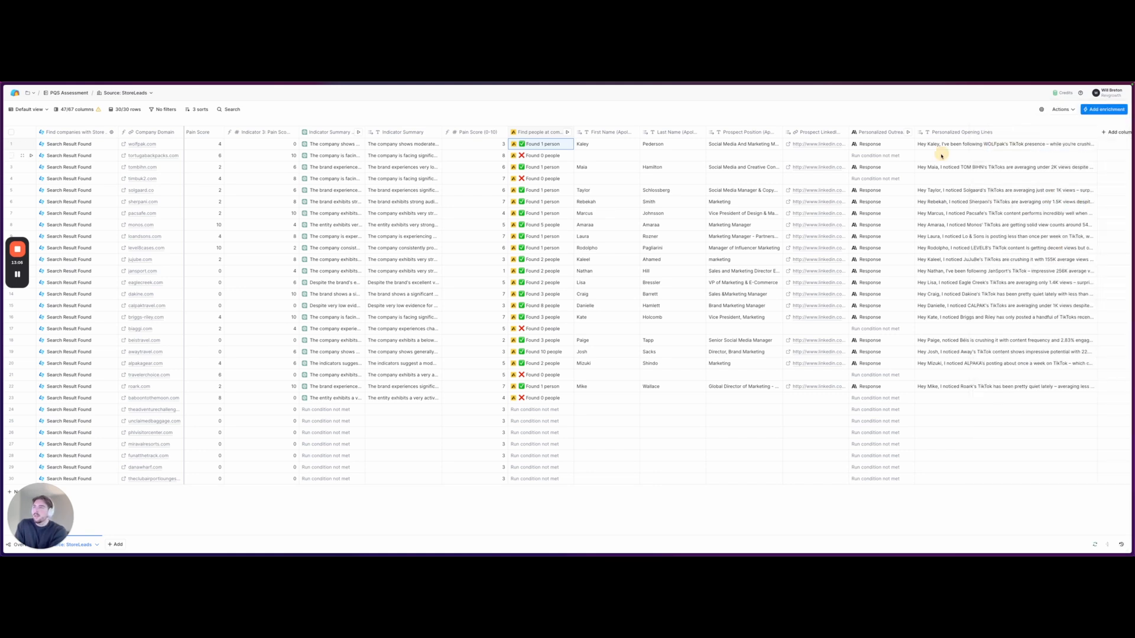
- Expand wolfpak.com's Personalized Opening Lines message, read it through to the closing question, and close it
click(926, 146)
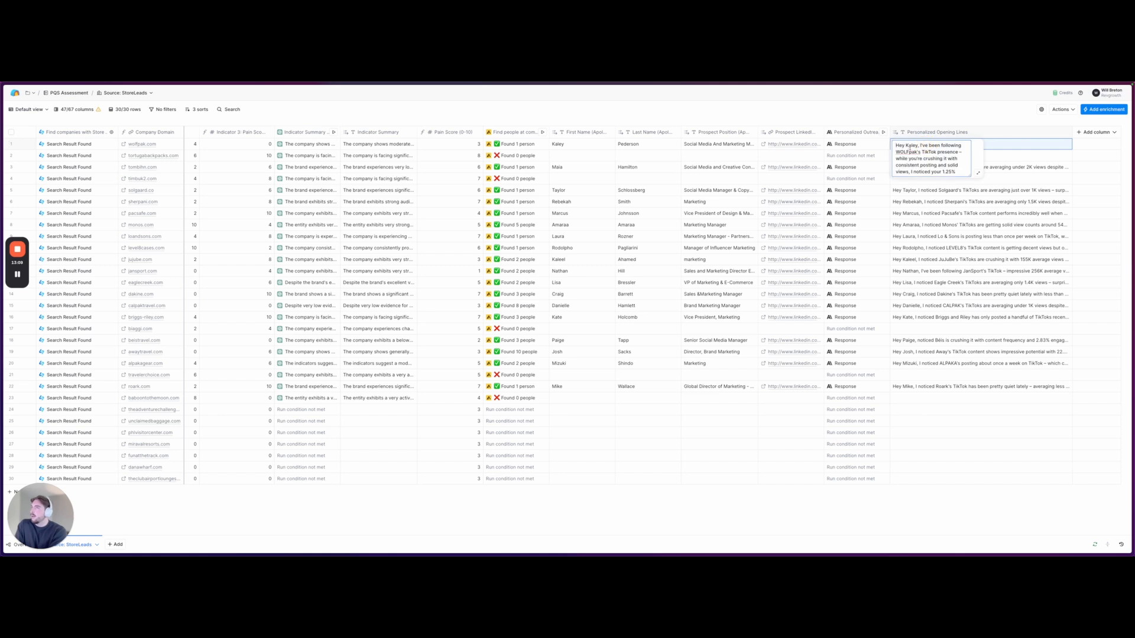
click(975, 175)
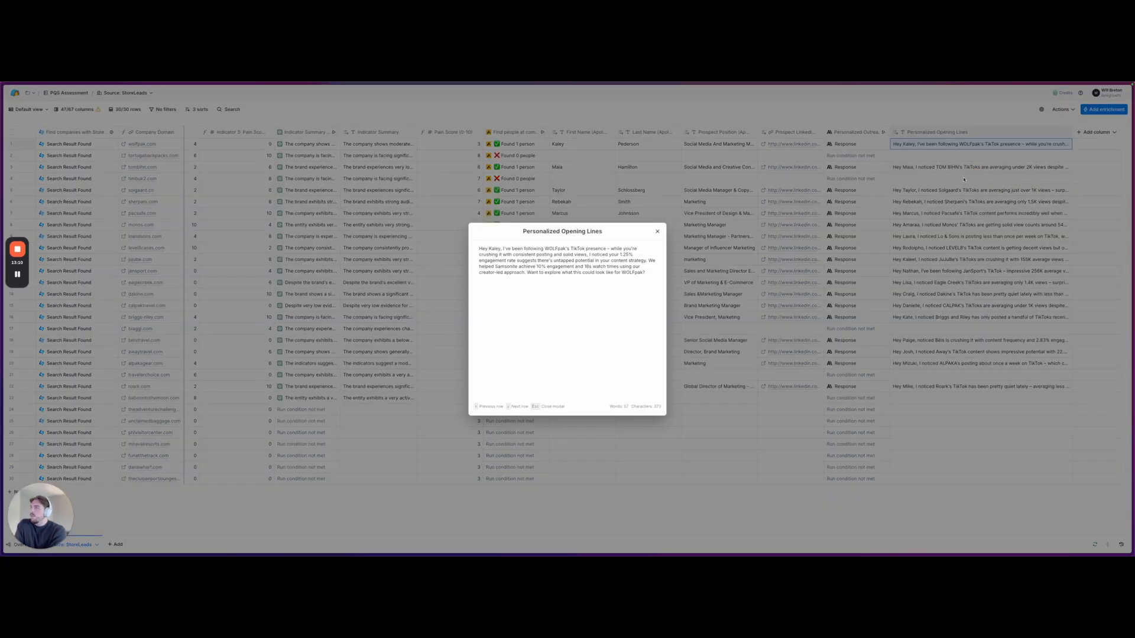
click(546, 251)
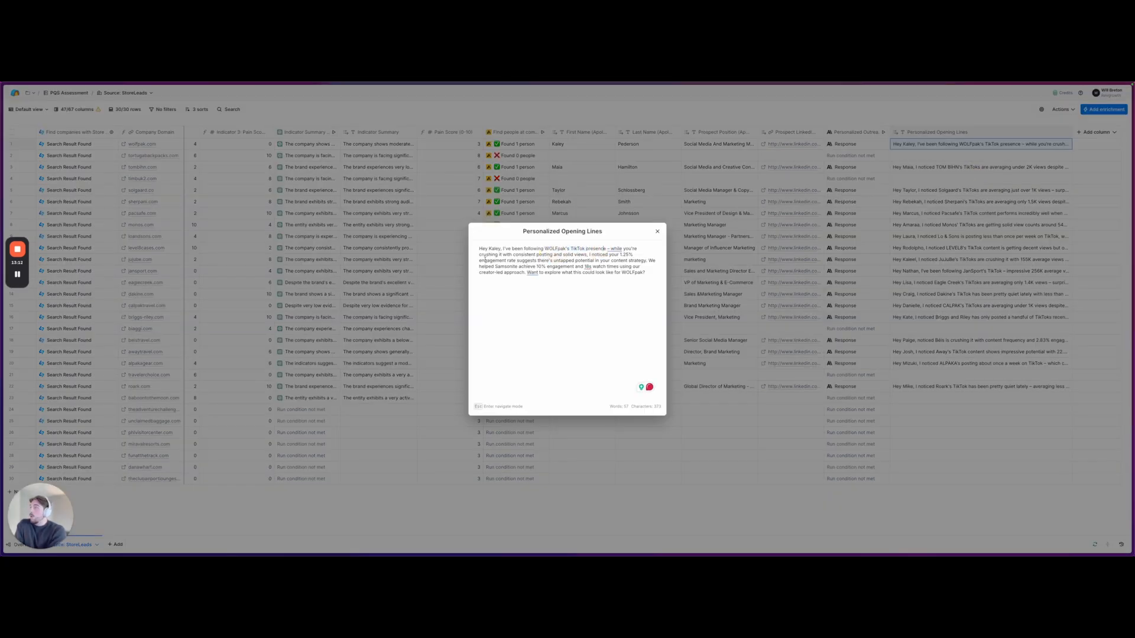
drag(500, 255, 632, 254)
click(573, 252)
drag(479, 260, 523, 267)
click(517, 260)
click(592, 260)
click(598, 267)
click(503, 267)
click(544, 264)
drag(524, 272, 657, 270)
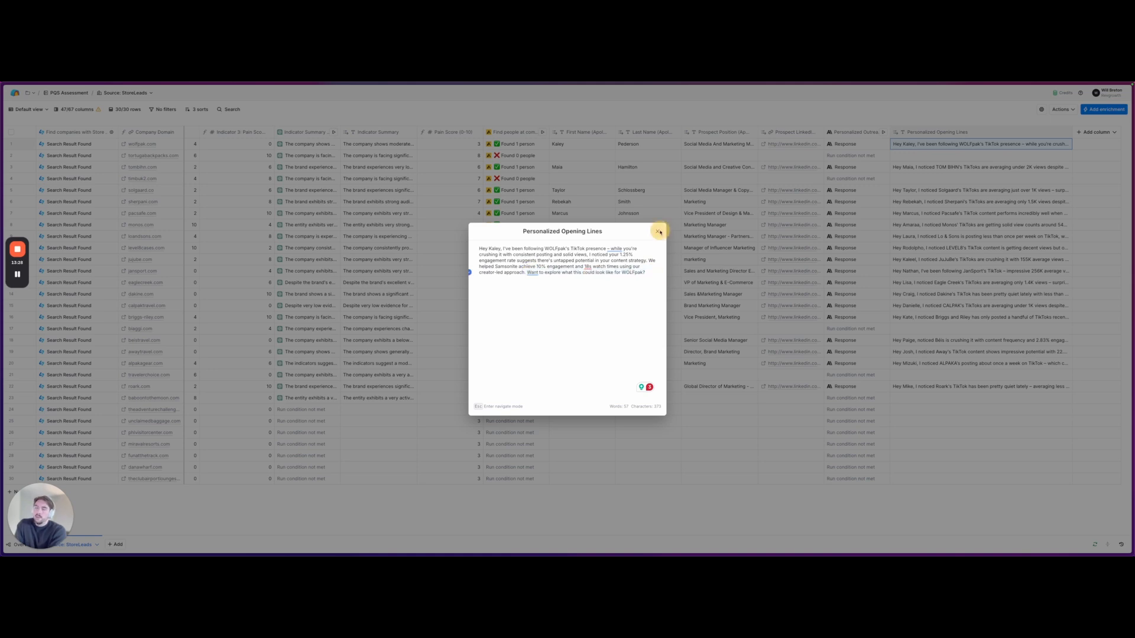
click(657, 231)
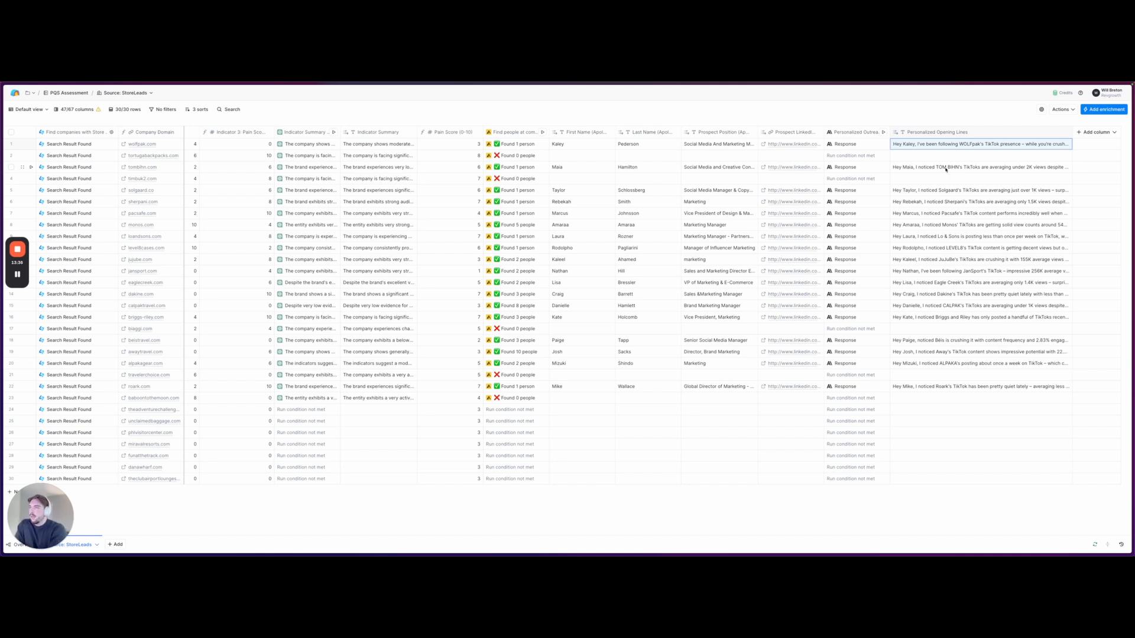
- Delete the Samsonite case study and closing question from tombihn.com's personalized opening line, keeping the text through "enough eyes", and close it
double_click(945, 169)
click(979, 196)
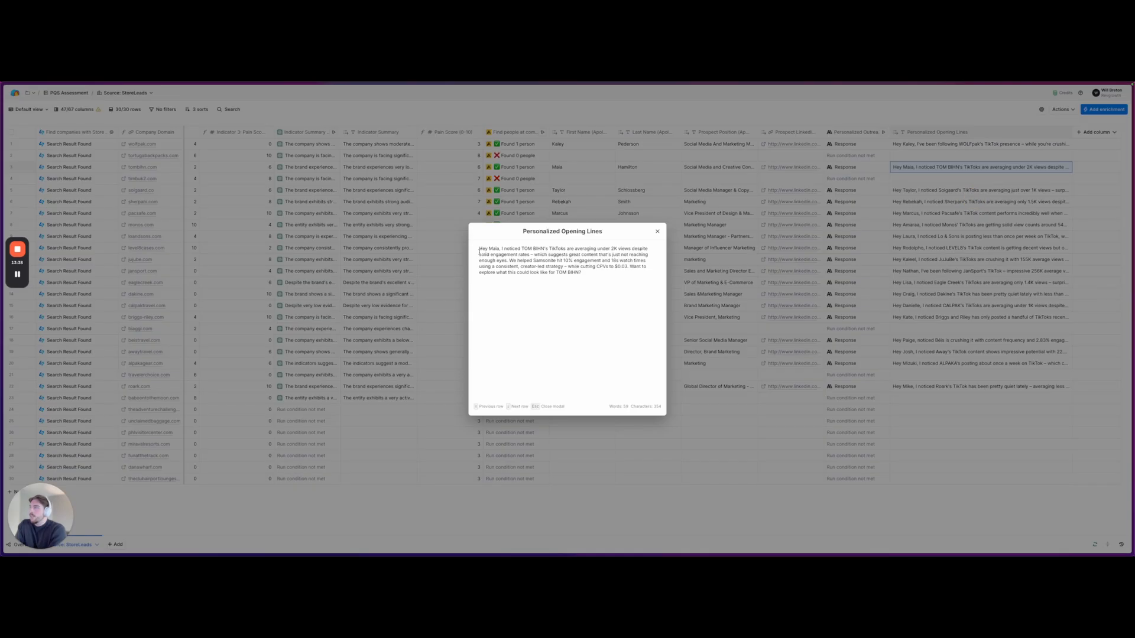
click(510, 259)
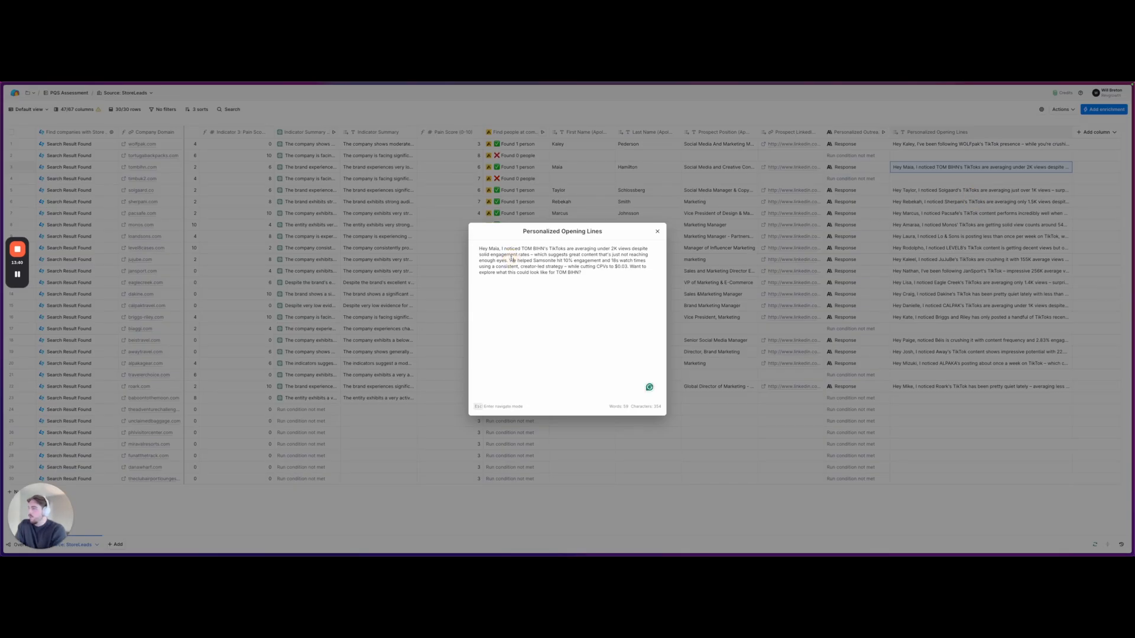
key(Return)
drag(565, 283, 628, 248)
key(BackSpace)
click(477, 250)
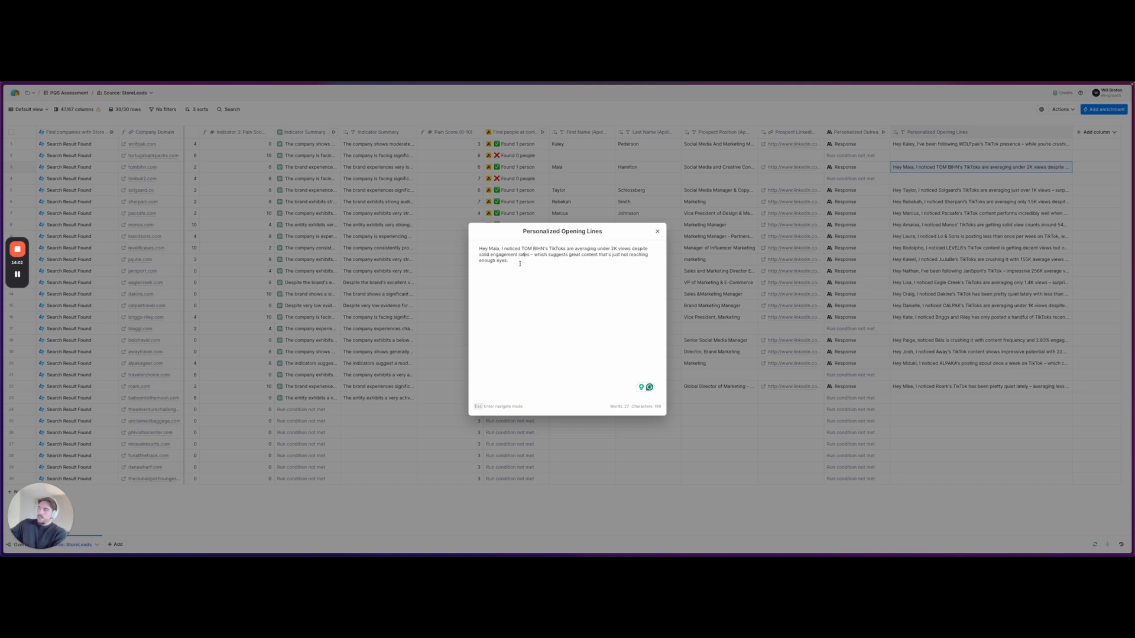
drag(520, 264, 482, 249)
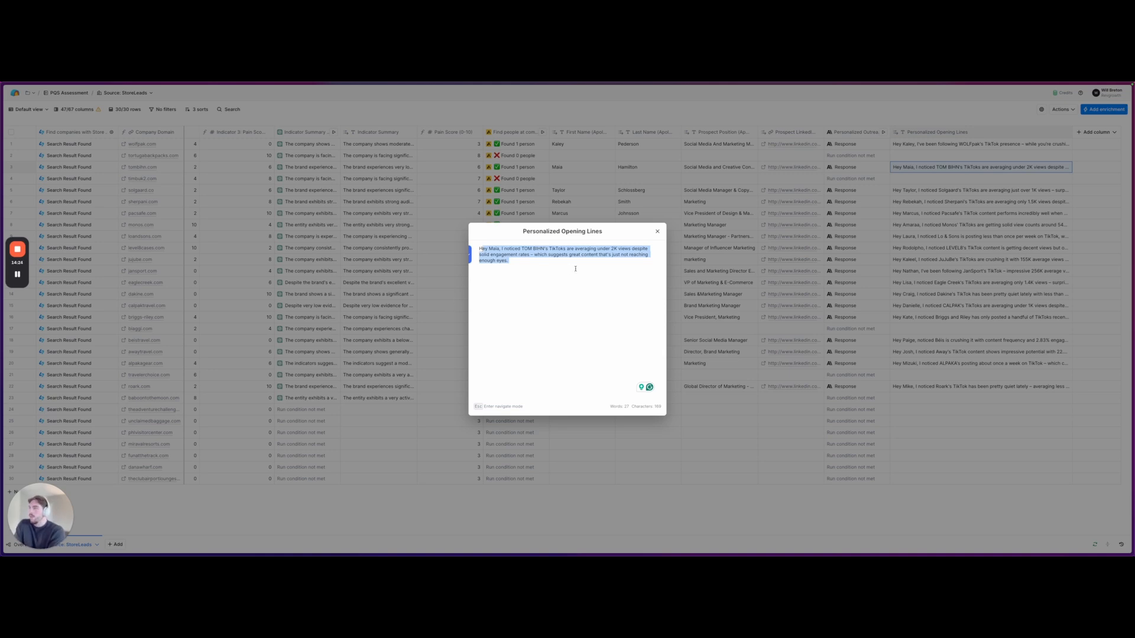
click(657, 231)
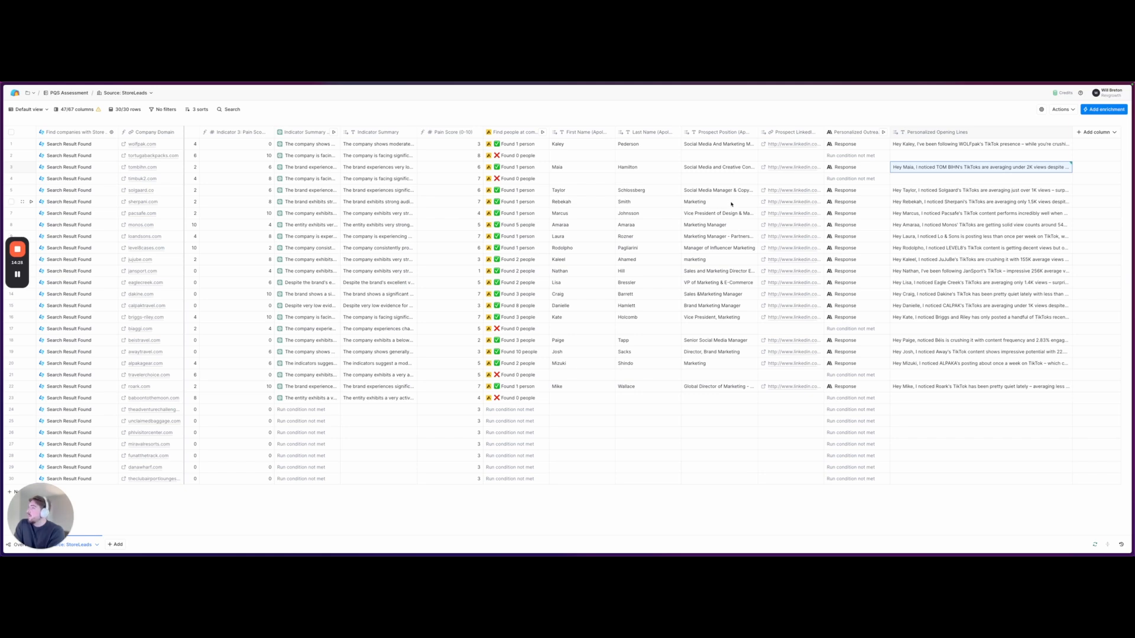
- Expand solgaard.co's personalized opening line and delete the Samsonite case study and closing question from it
double_click(958, 191)
click(977, 221)
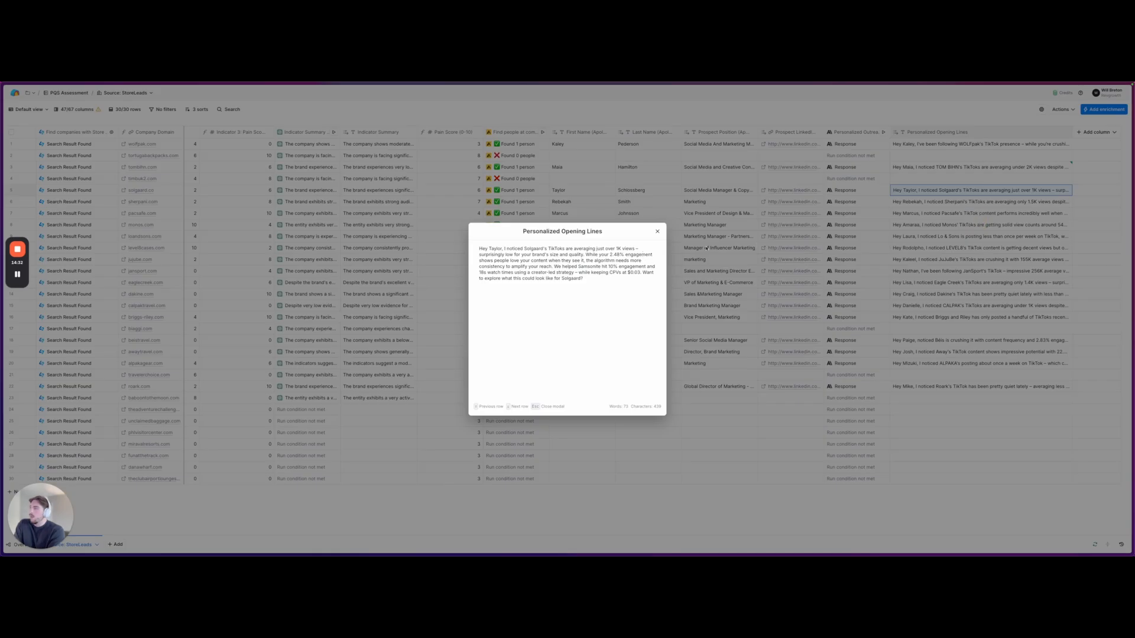
drag(590, 281, 556, 266)
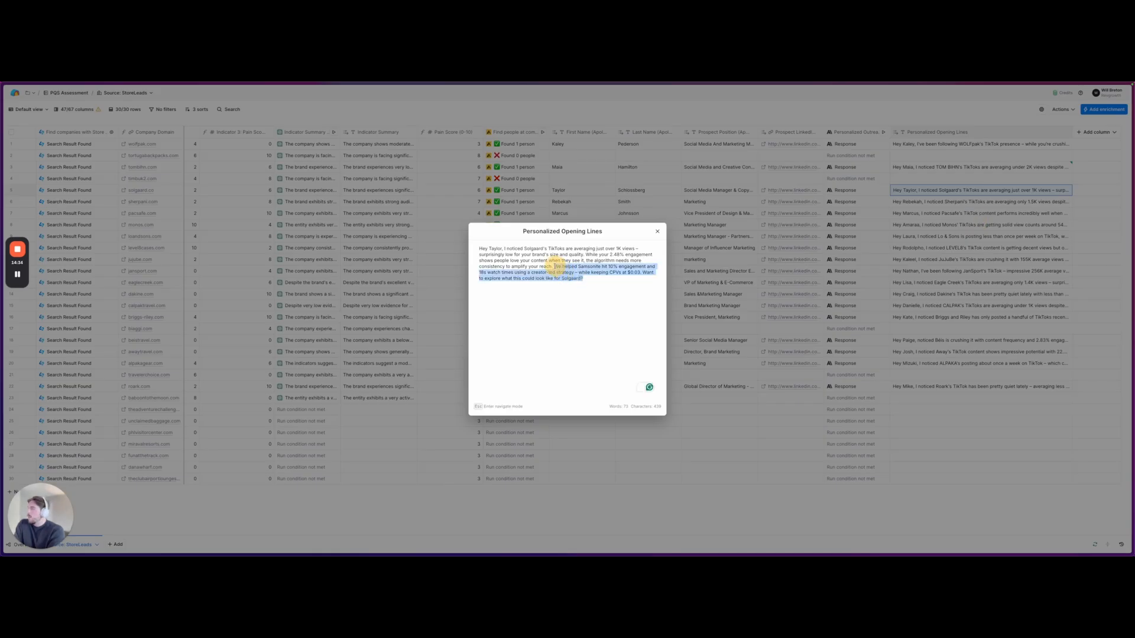
key(BackSpace)
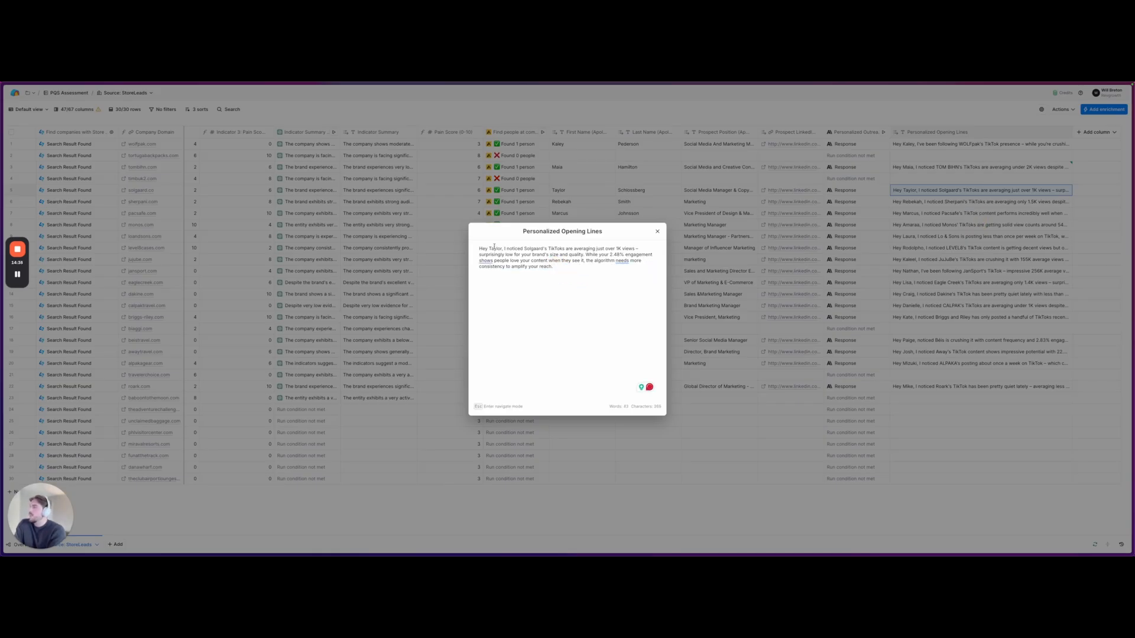
- Read through solgaard.co's shortened opening line on views, engagement and posting consistency, and close it
drag(500, 249, 618, 249)
click(561, 249)
click(618, 249)
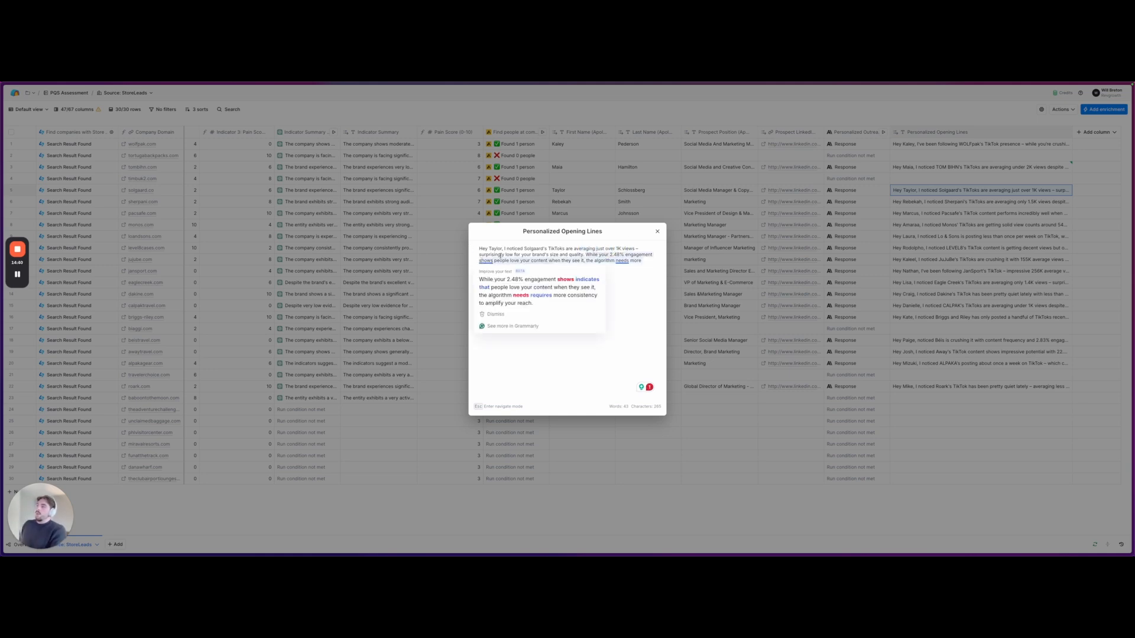
drag(498, 255, 636, 255)
click(549, 255)
click(636, 255)
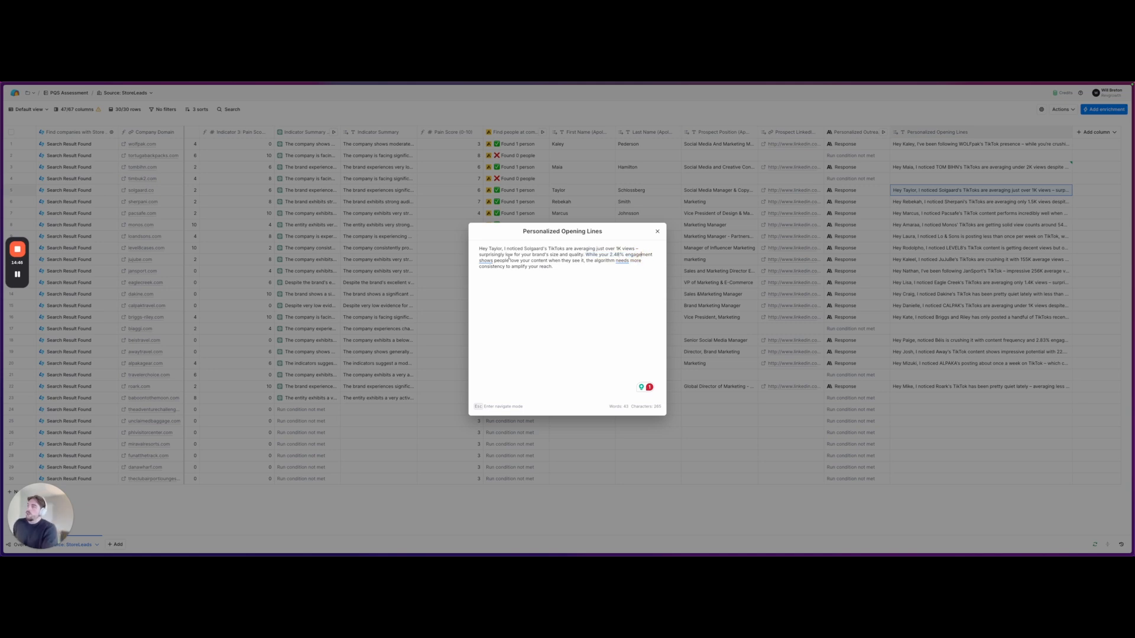
drag(586, 261, 641, 261)
drag(498, 266, 549, 266)
click(549, 267)
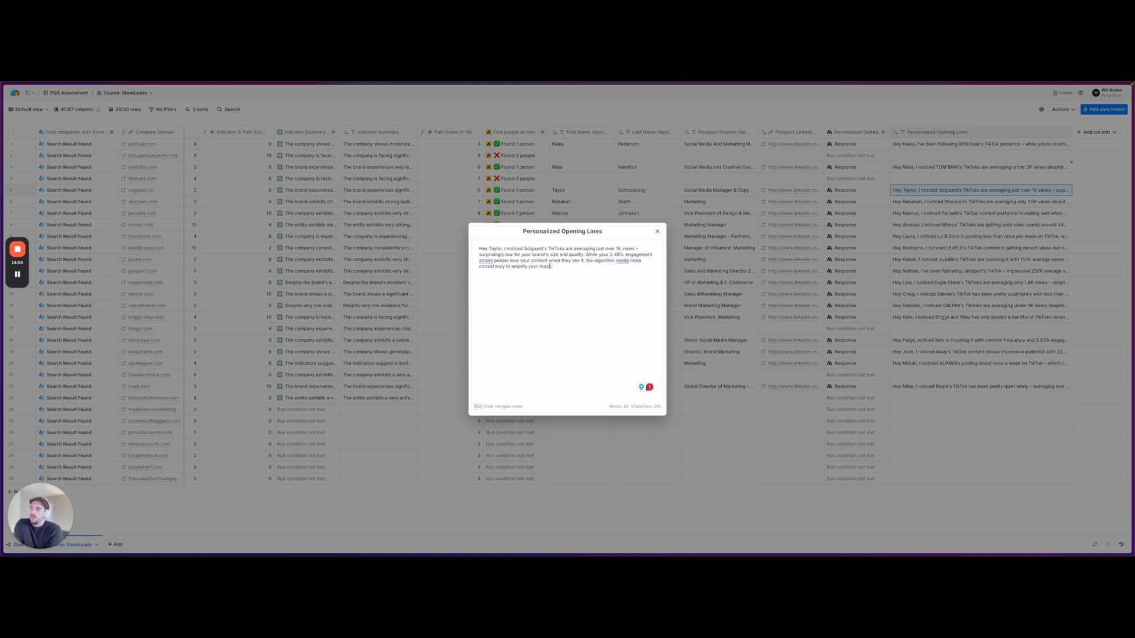
drag(557, 269, 477, 246)
click(476, 245)
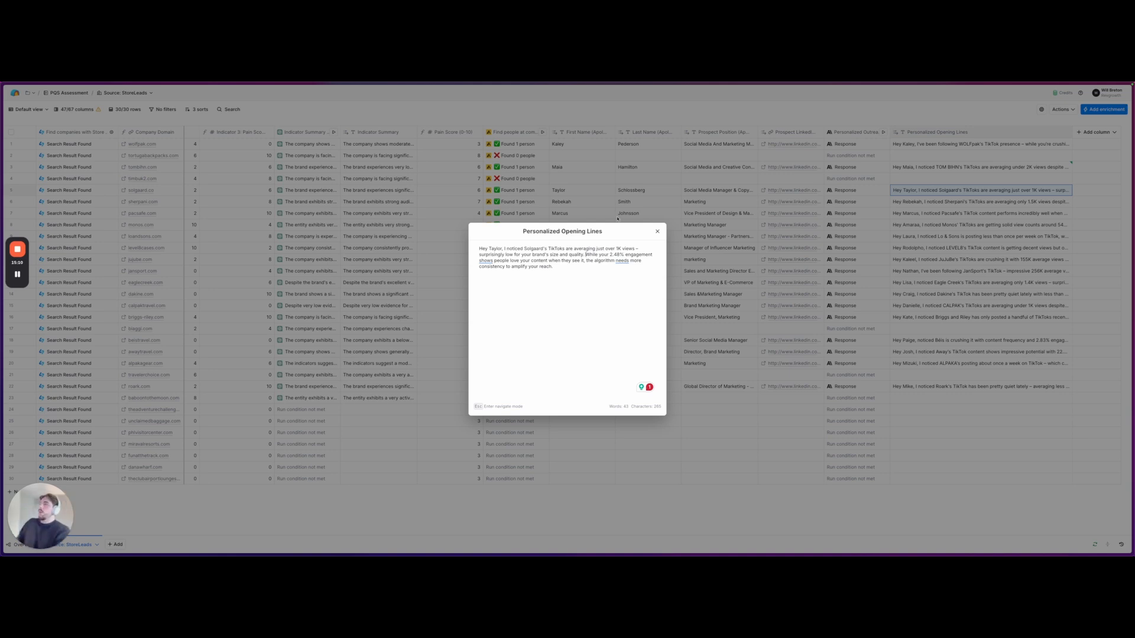
key(Escape)
key(Escape)
- Examine solgaard.co's Posts per Week and weeks-between-posts values as the data behind its posting consistency claim
scroll(490, 193, left, 5)
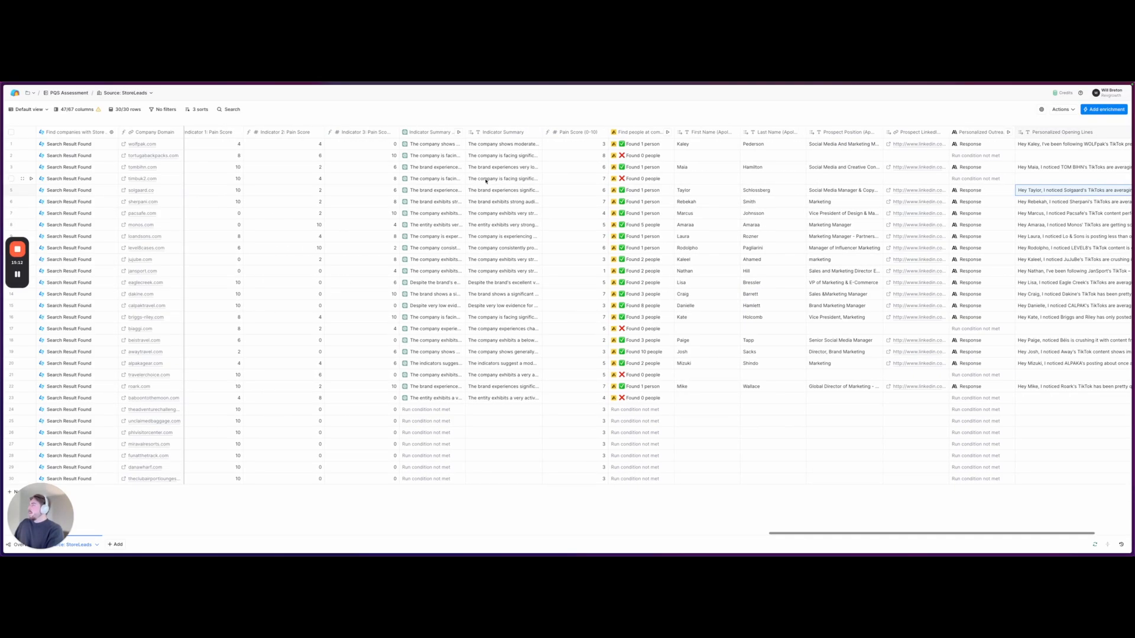
scroll(491, 193, left, 3)
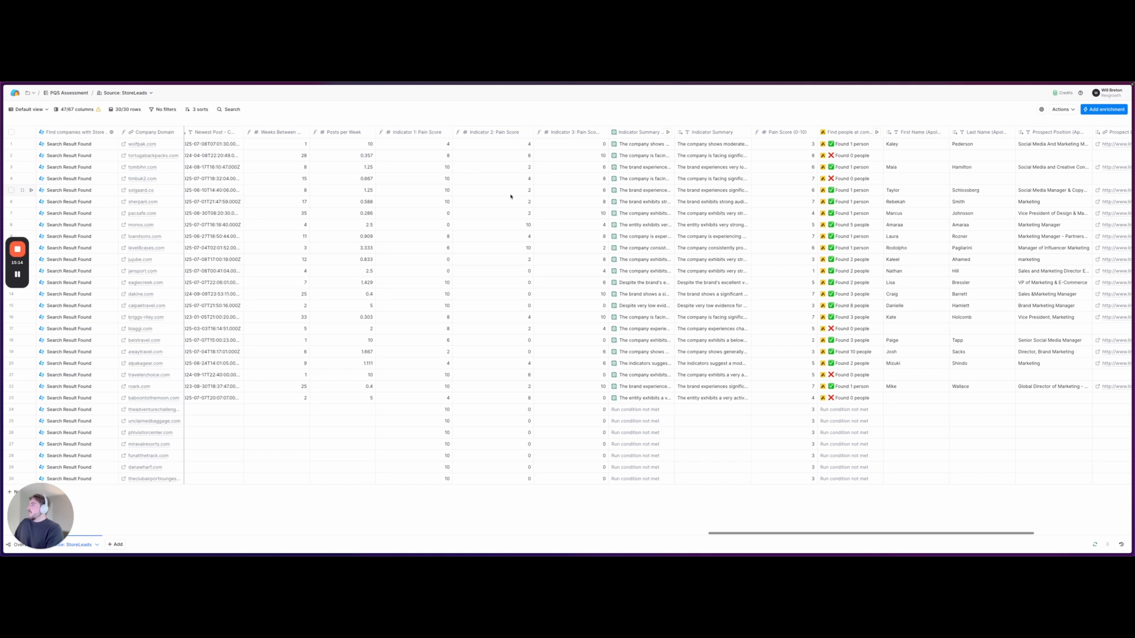
click(418, 193)
scroll(418, 194, right, 4)
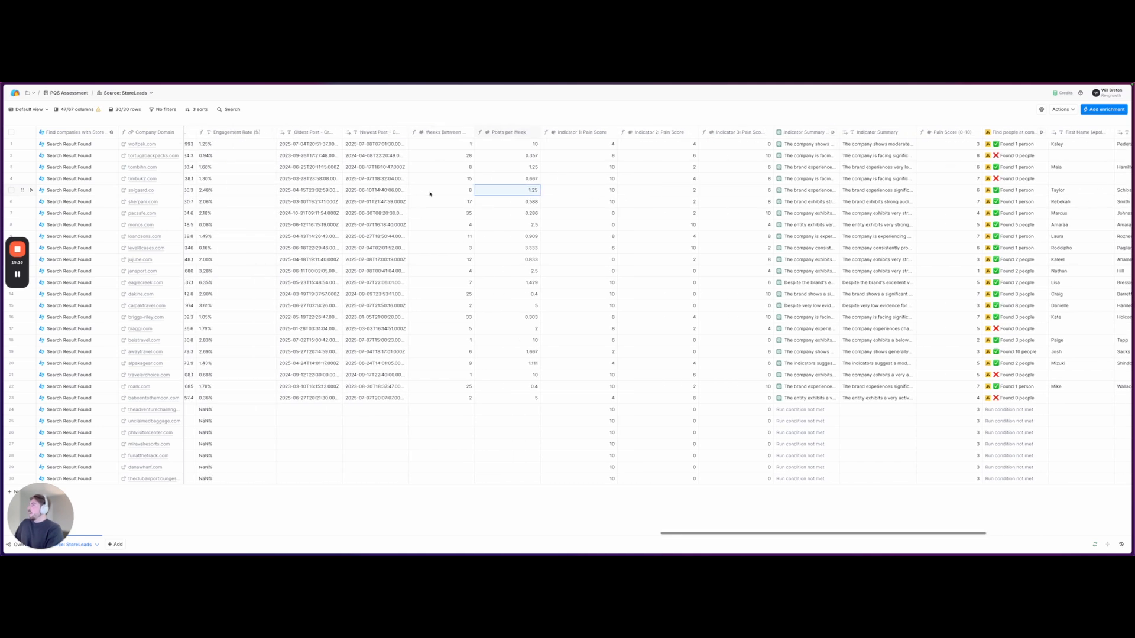
scroll(435, 194, right, 3)
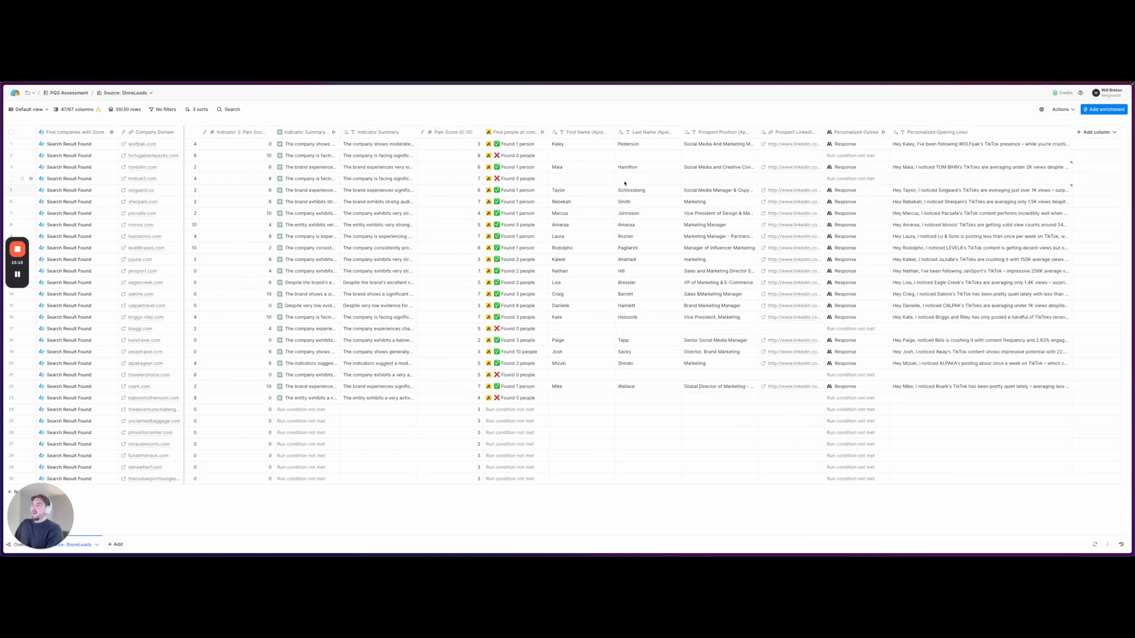
scroll(697, 189, left, 8)
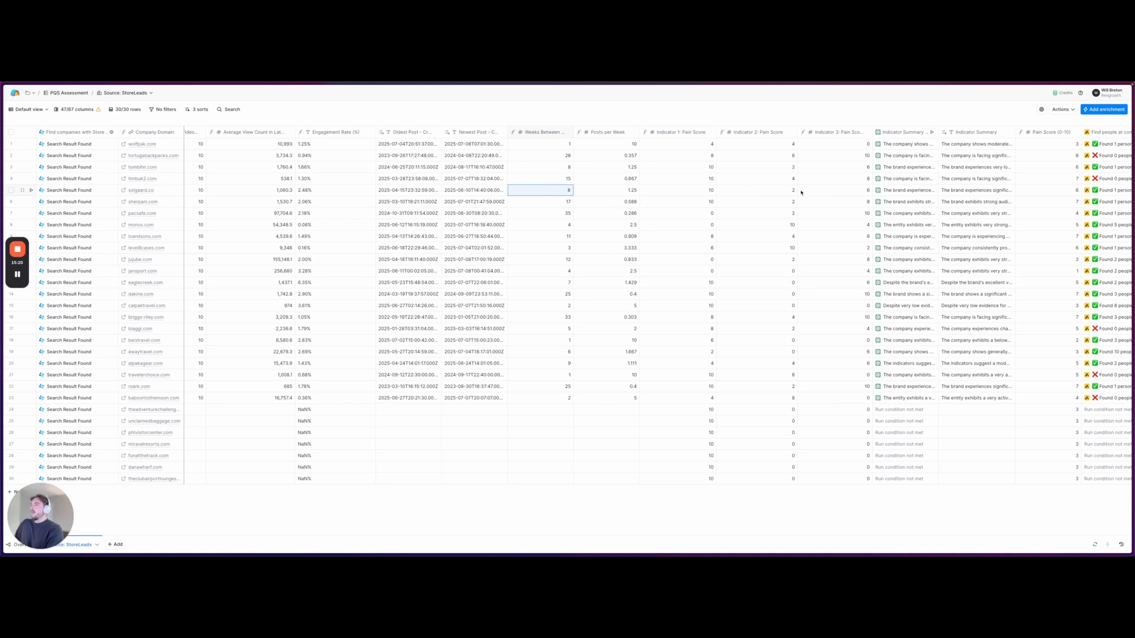
click(600, 192)
click(542, 191)
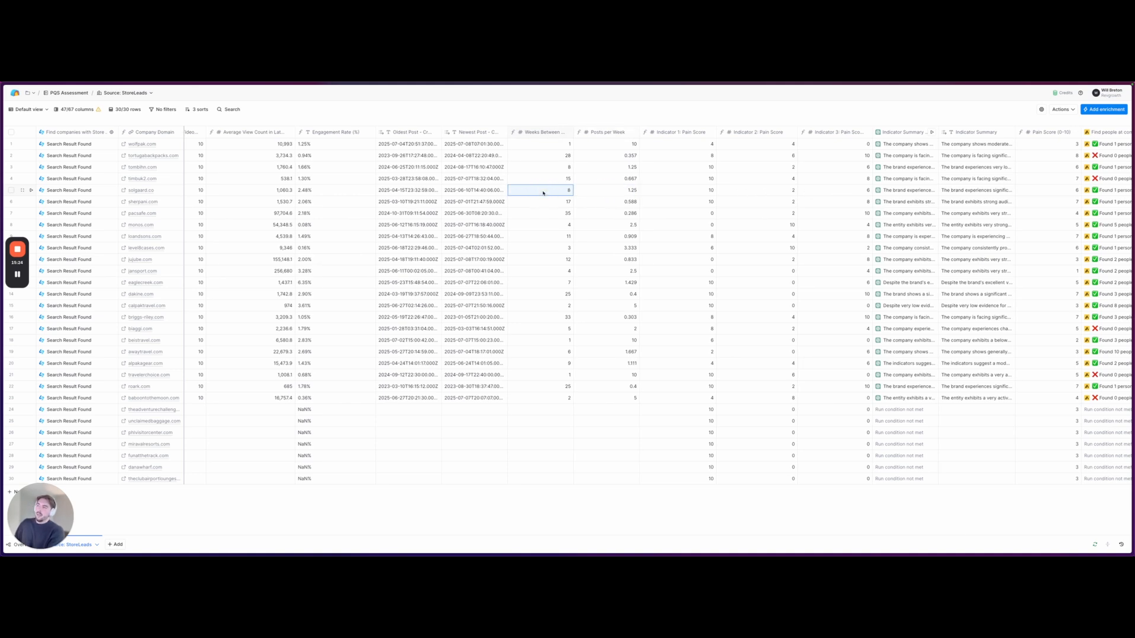
- Expand solgaard.co's personalized opening line again to reread the shortened message, and close it
scroll(542, 193, right, 10)
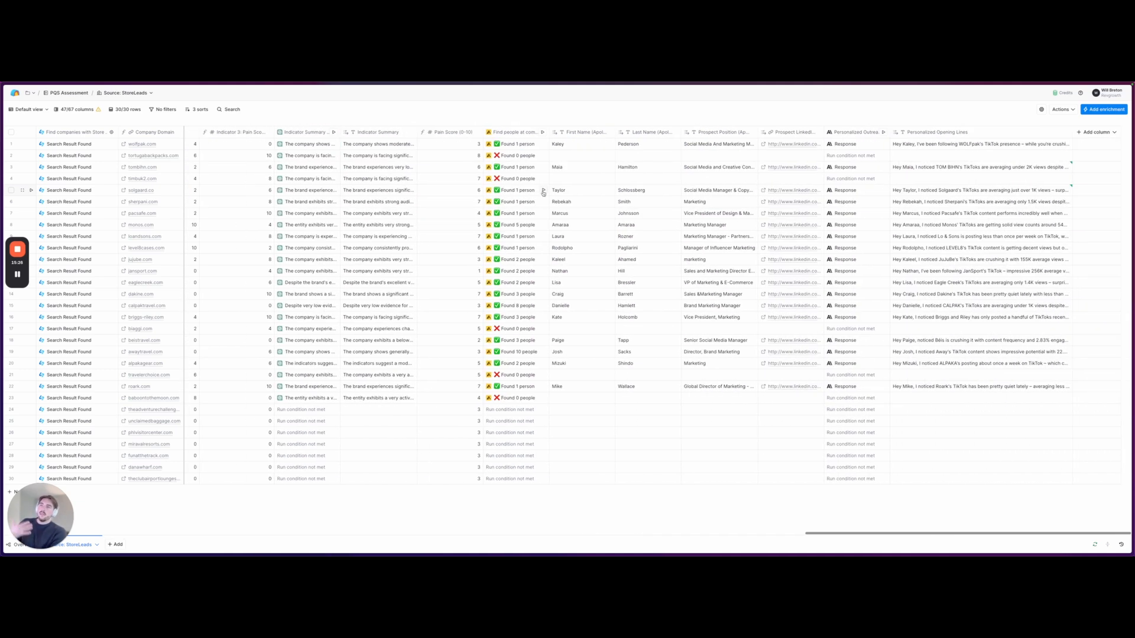
click(920, 194)
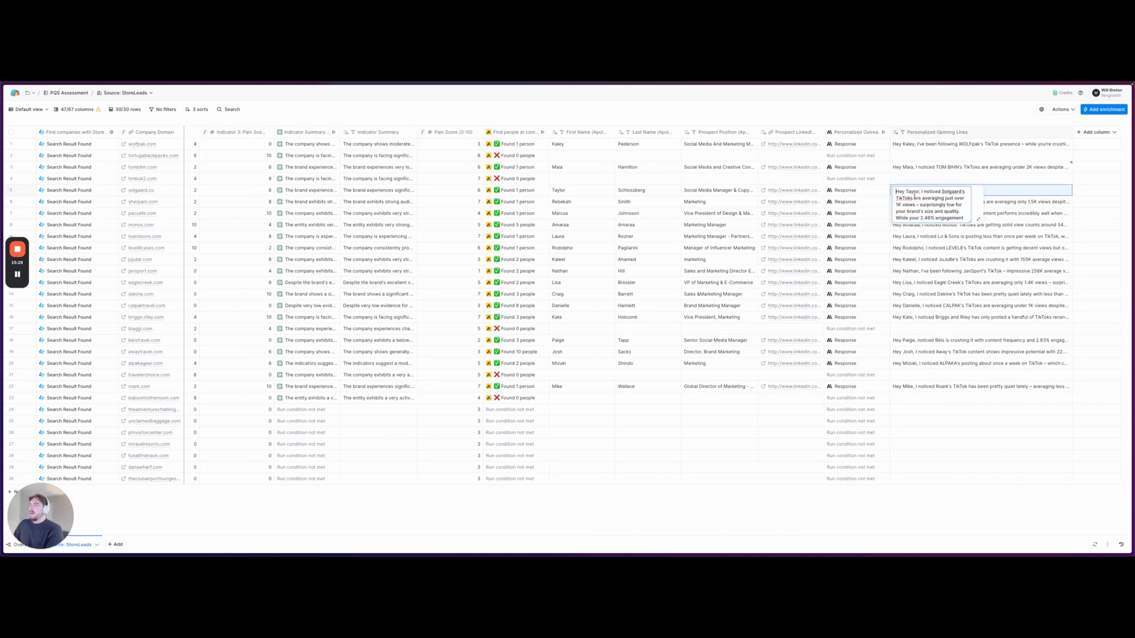
click(977, 221)
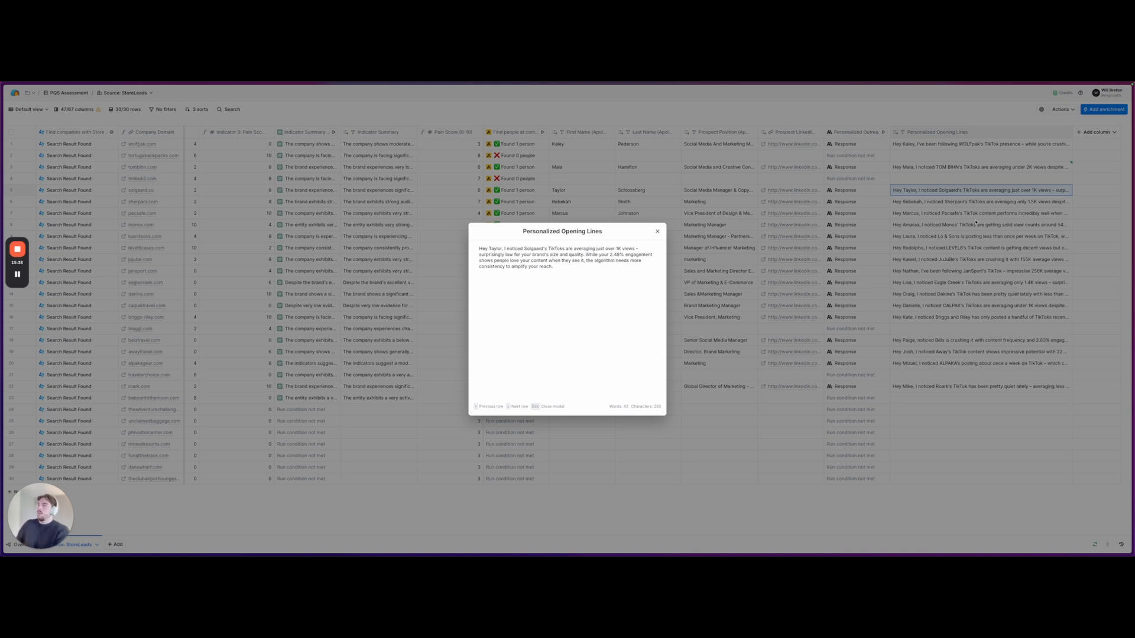
click(657, 232)
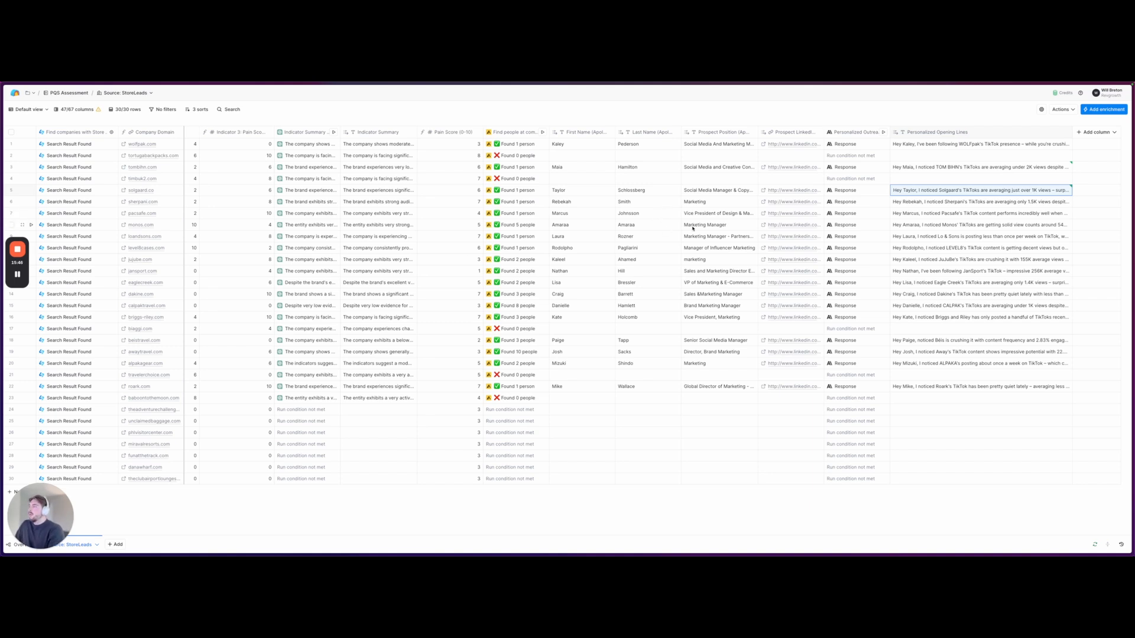
- Return to the company name, description and category columns at the start of the table
scroll(349, 279, left, 10)
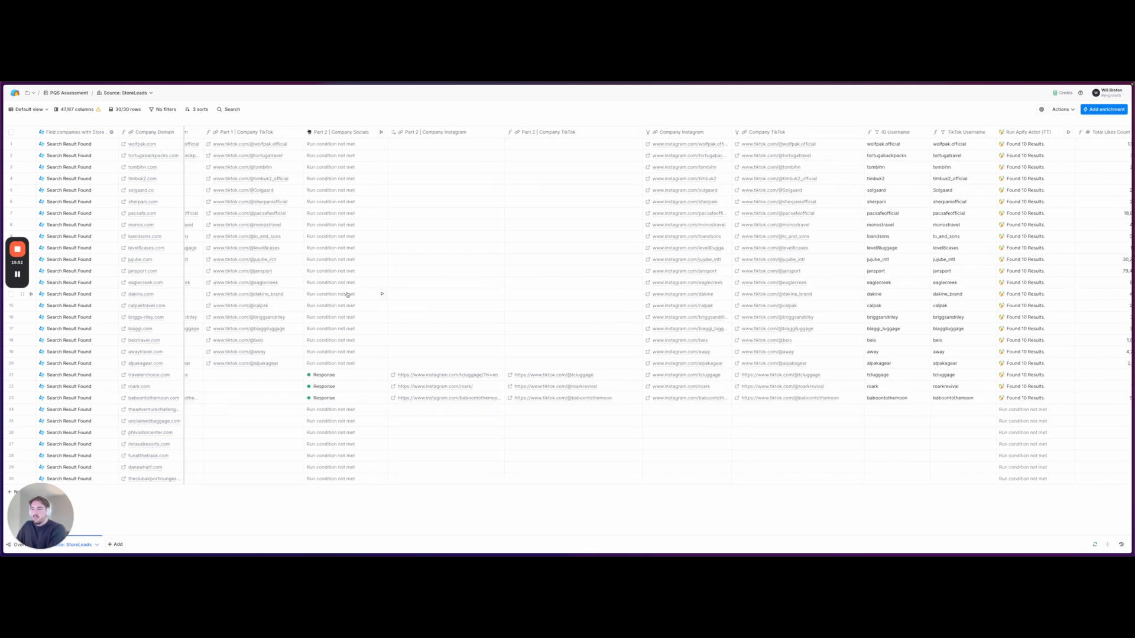
scroll(404, 279, left, 10)
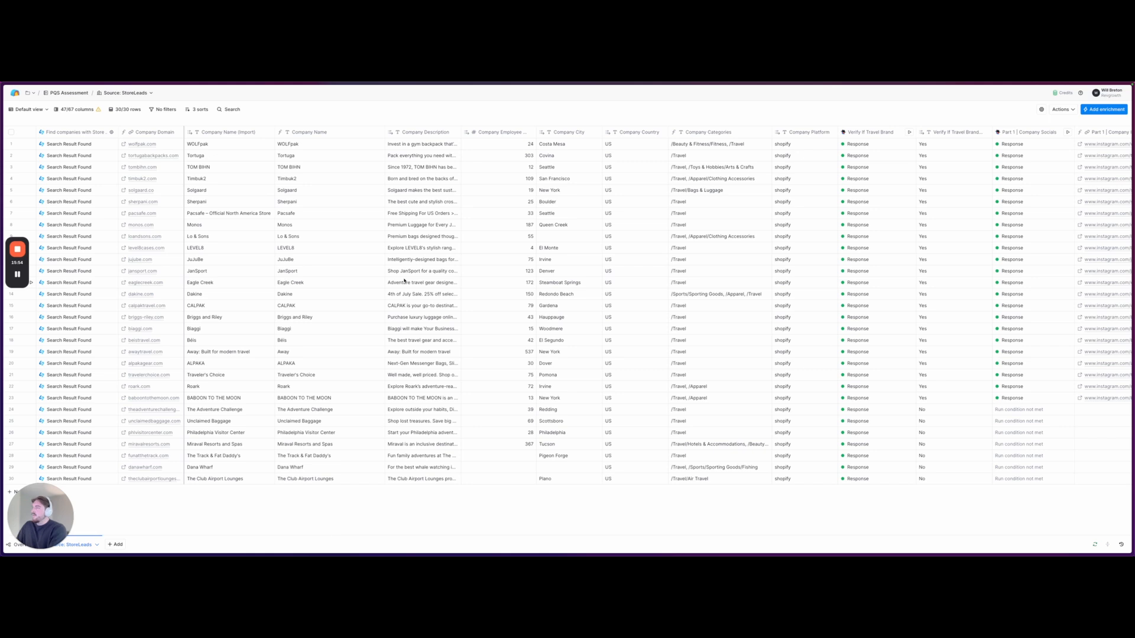